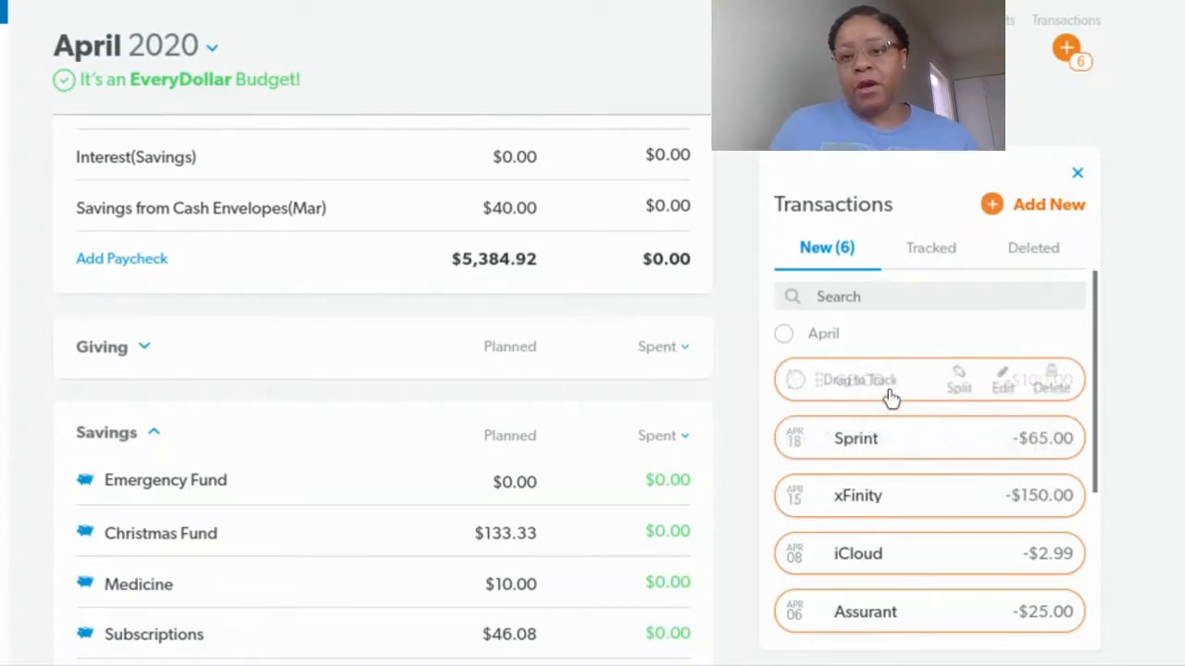
# Start a new income transaction for the Full-time Job line with an amount of $2,672.46
pyautogui.scroll(-5, 891, 397)
pyautogui.moveTo(891, 391)
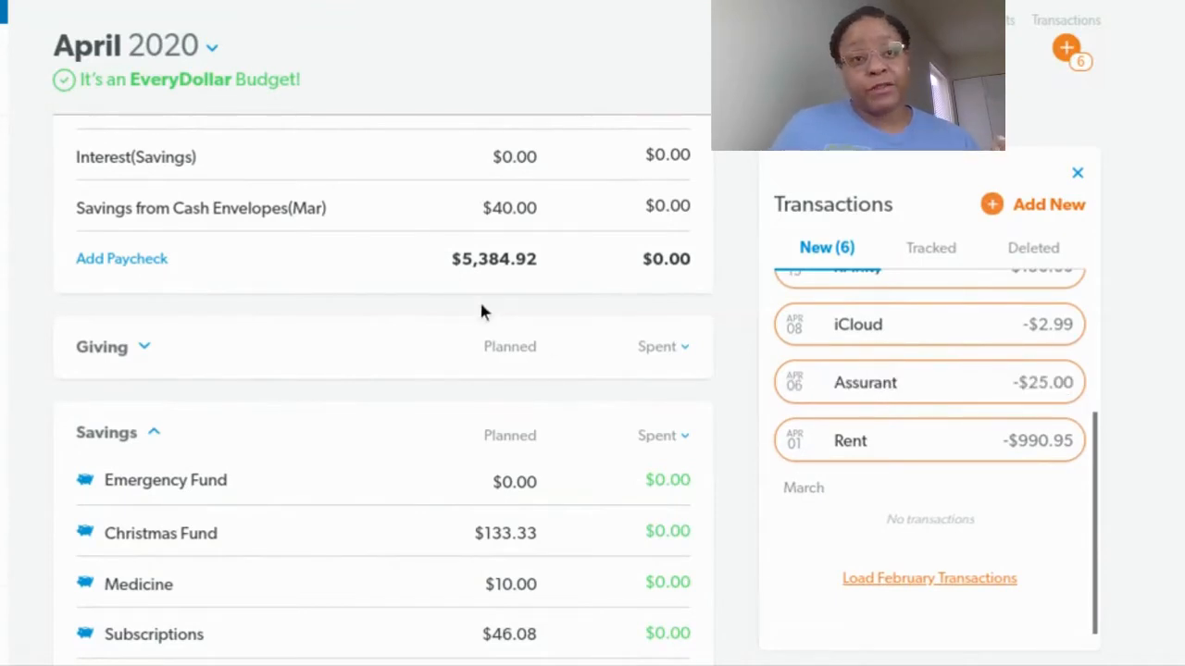
pyautogui.scroll(3, 478, 298)
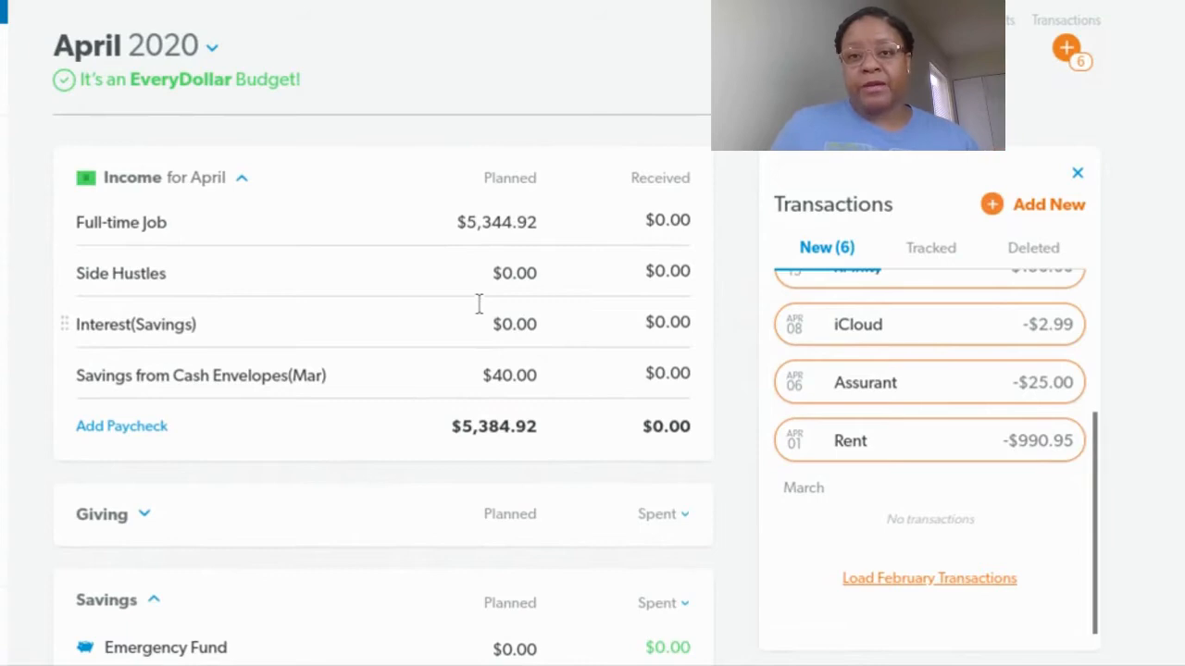
pyautogui.click(359, 231)
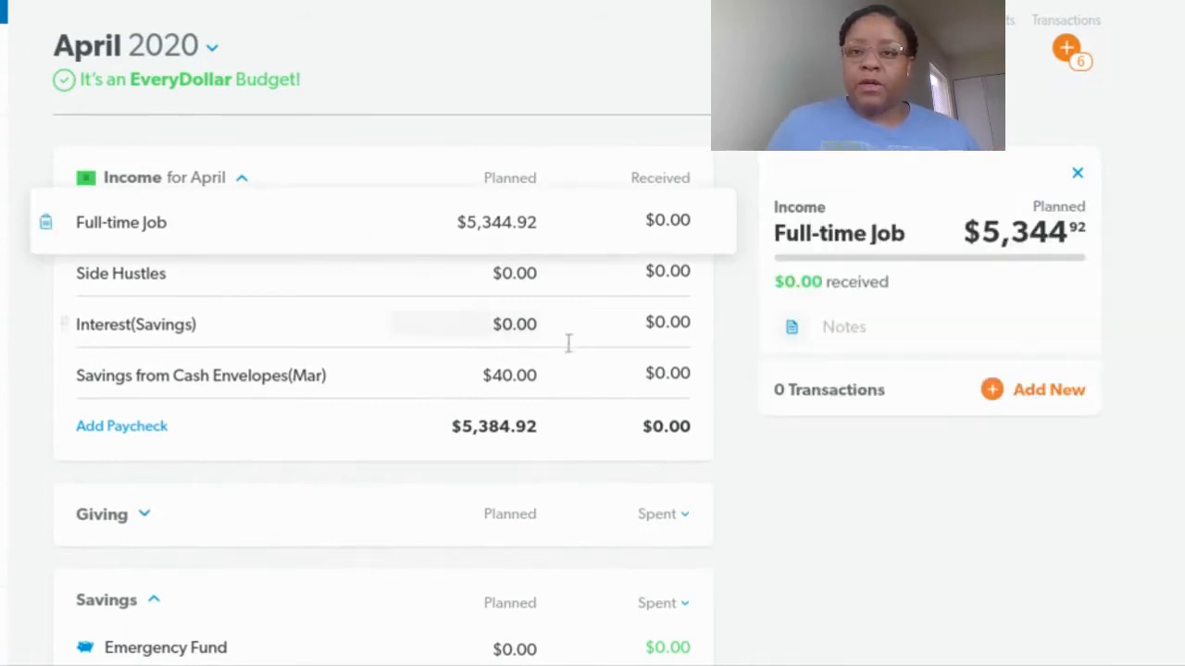
pyautogui.click(992, 392)
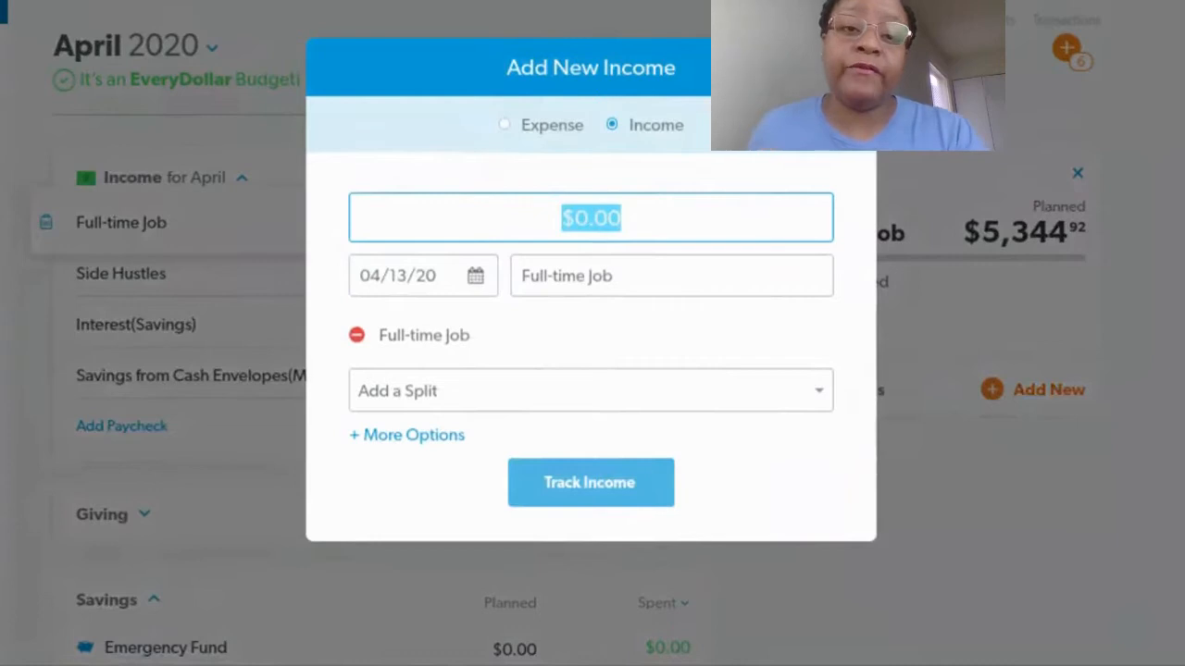
pyautogui.click(476, 284)
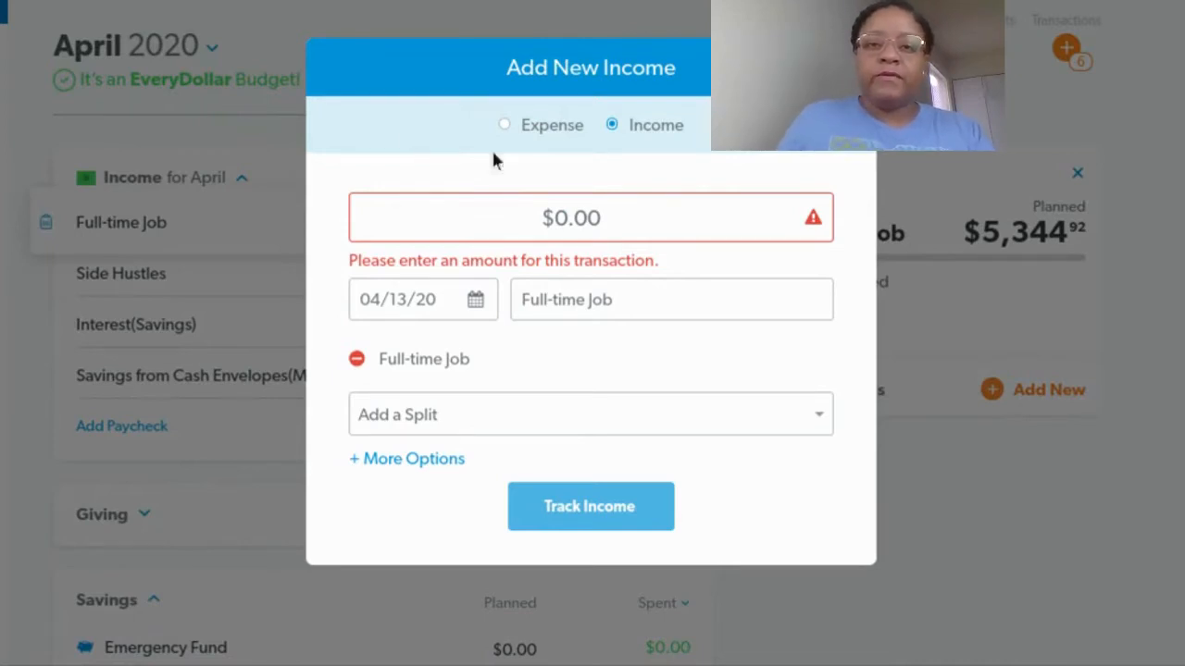
pyautogui.click(627, 214)
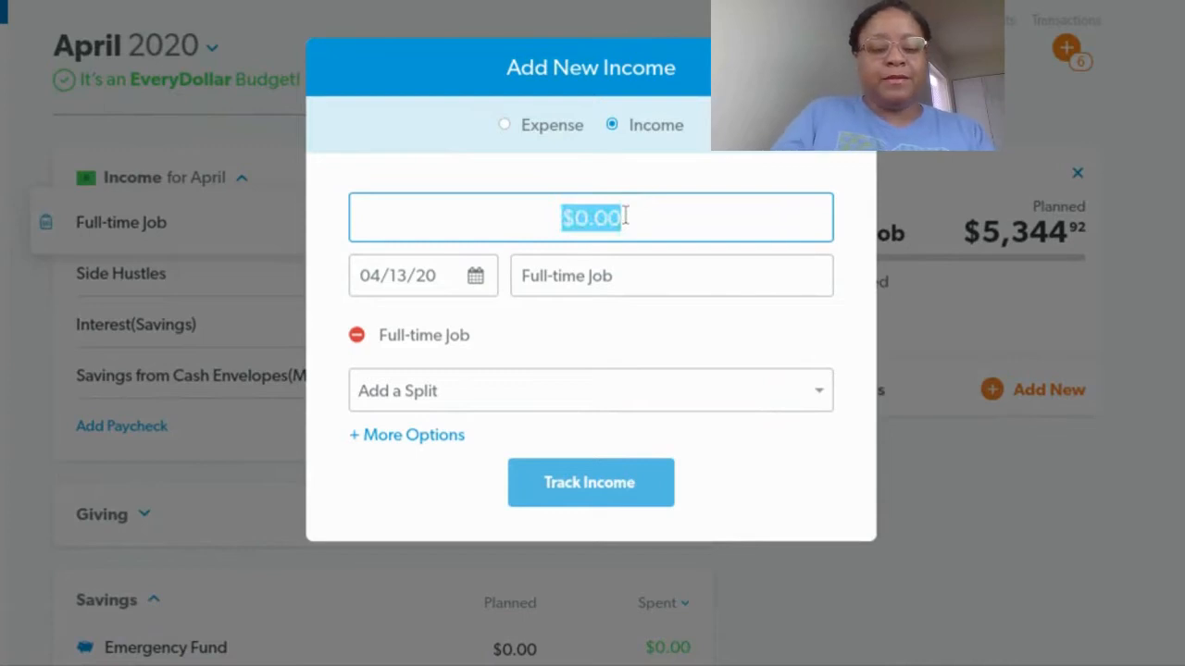
pyautogui.write('26')
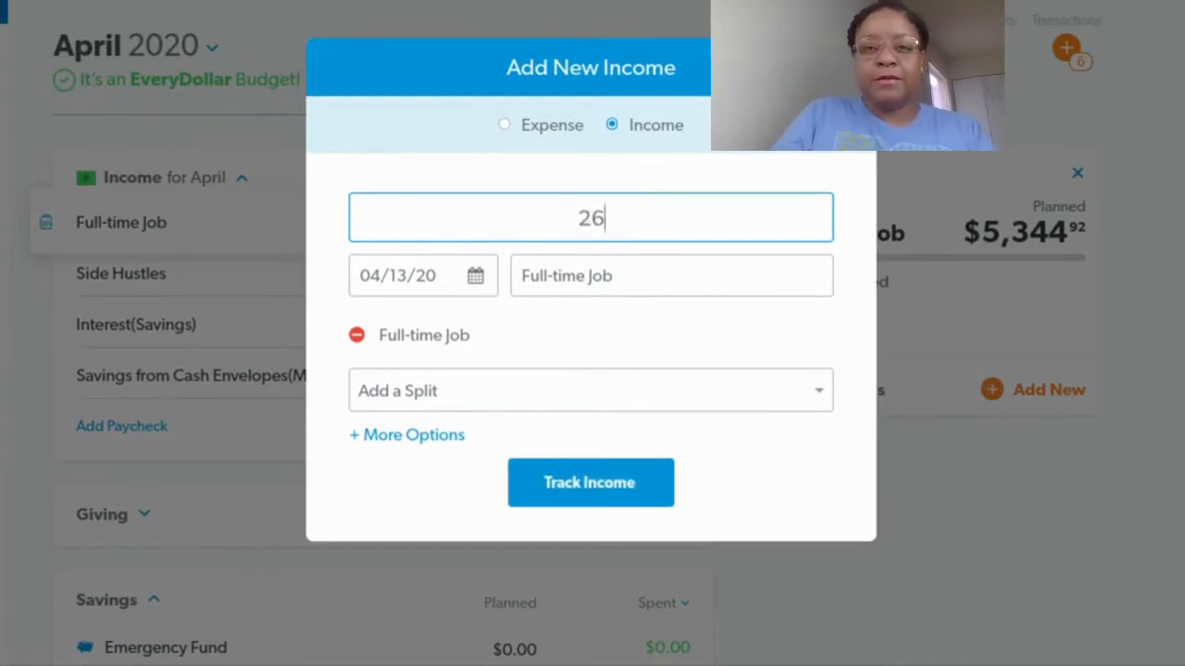
pyautogui.write('72.46')
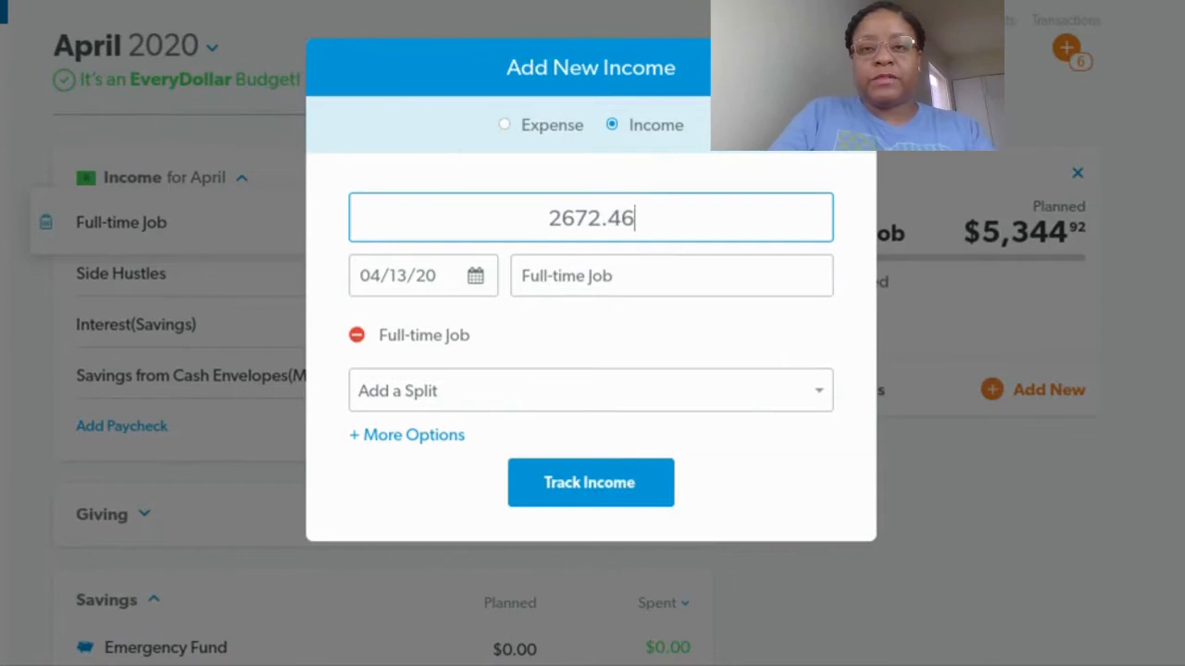
# Date the Full-time Job income 03/31/20 and track it
pyautogui.click(483, 287)
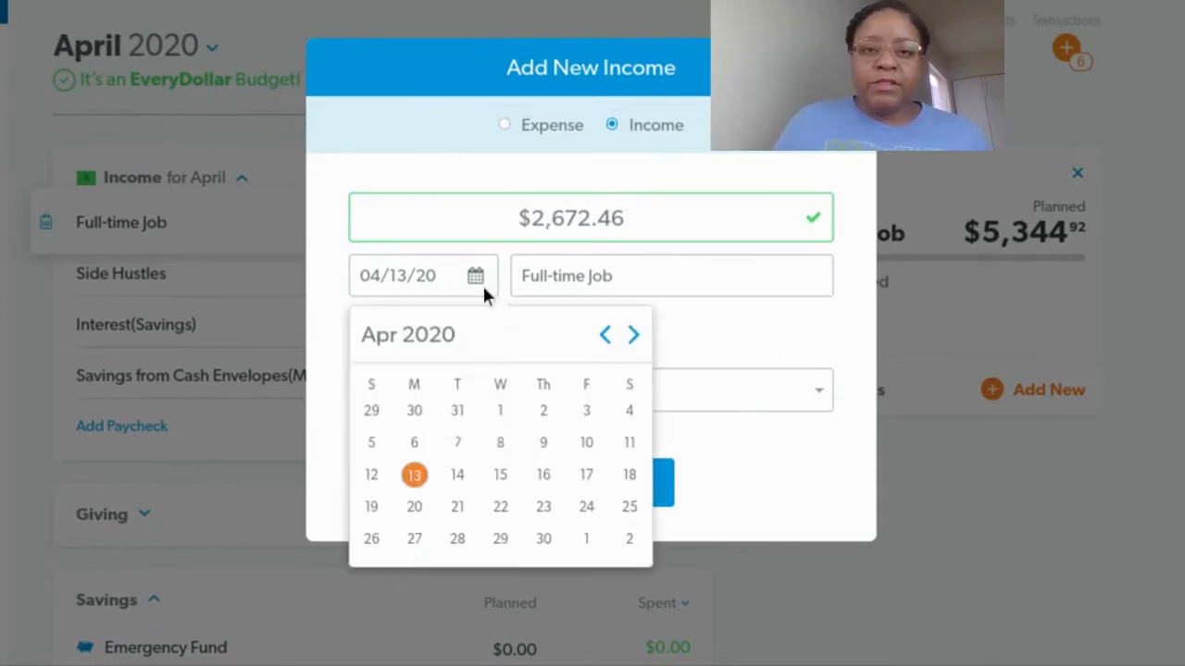
pyautogui.click(458, 414)
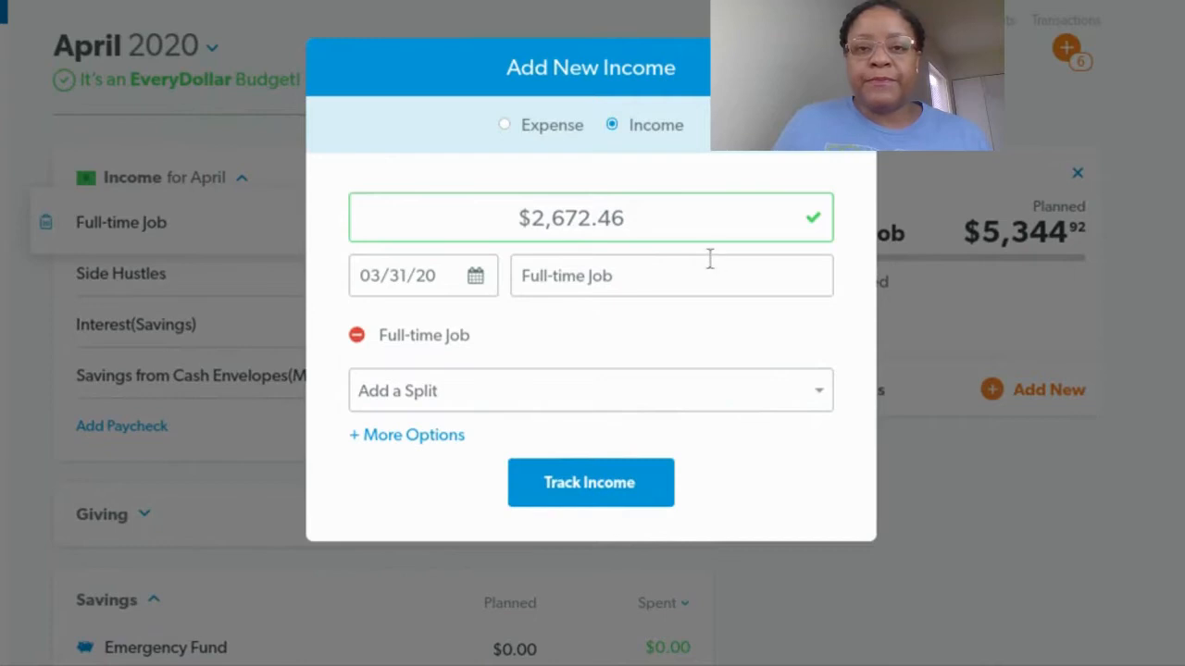
pyautogui.click(821, 395)
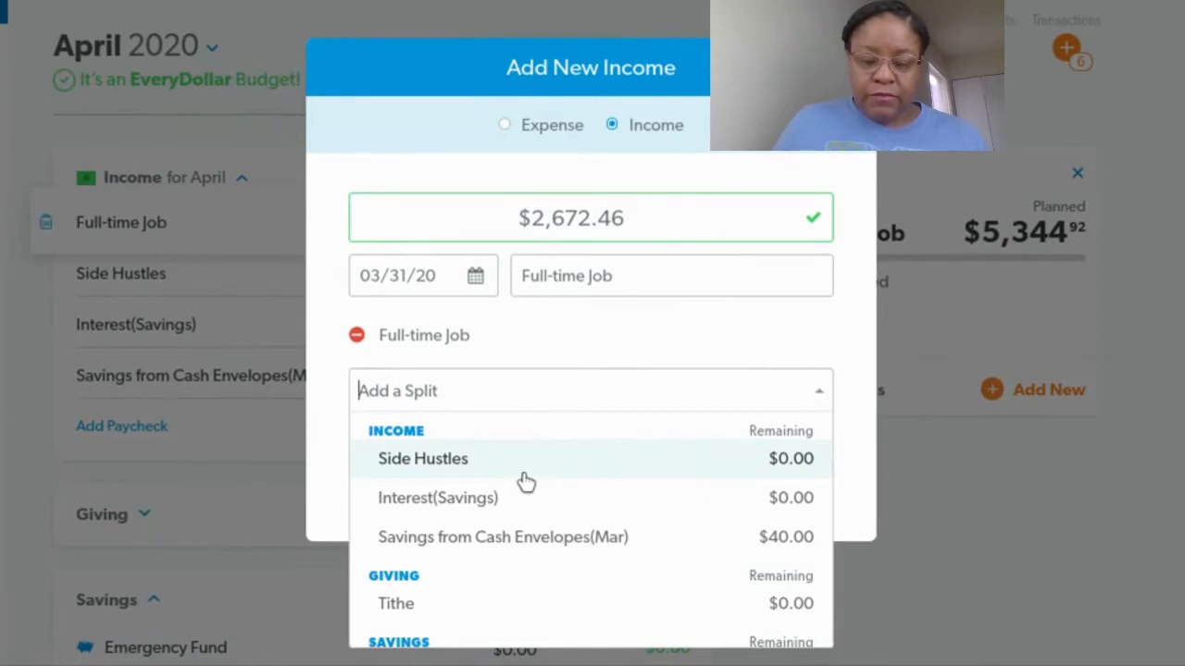
pyautogui.click(591, 343)
pyautogui.click(569, 479)
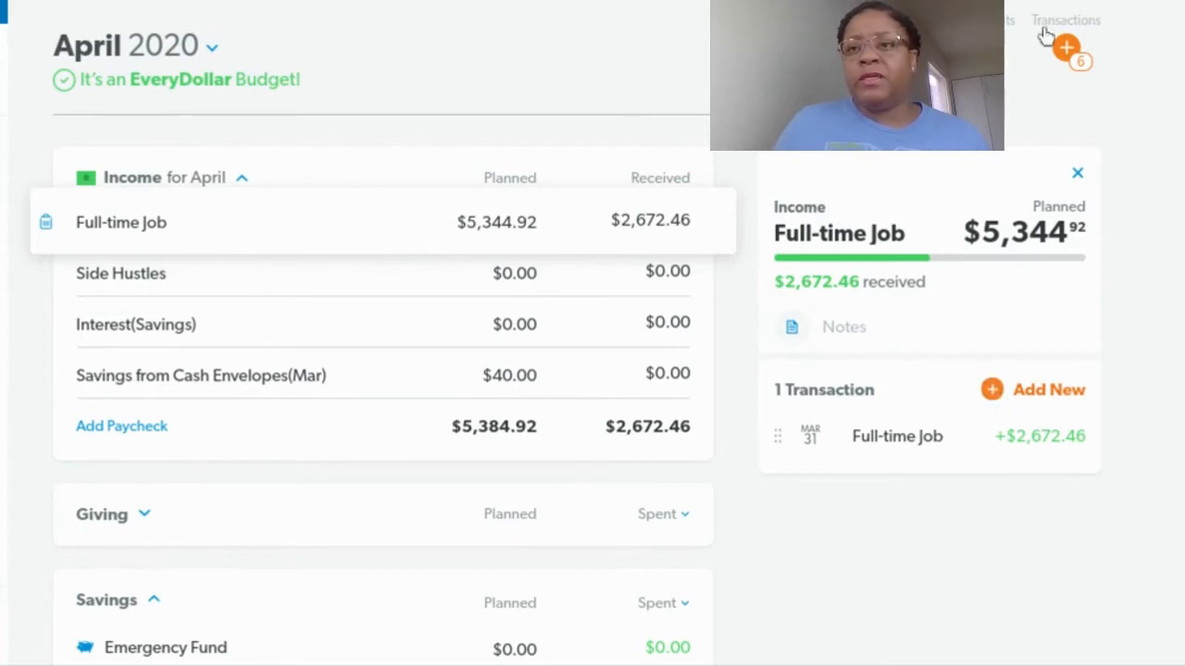
# Add a second Full-time Job income of $2,672.46 dated 04/15/20 and track it
pyautogui.click(1028, 391)
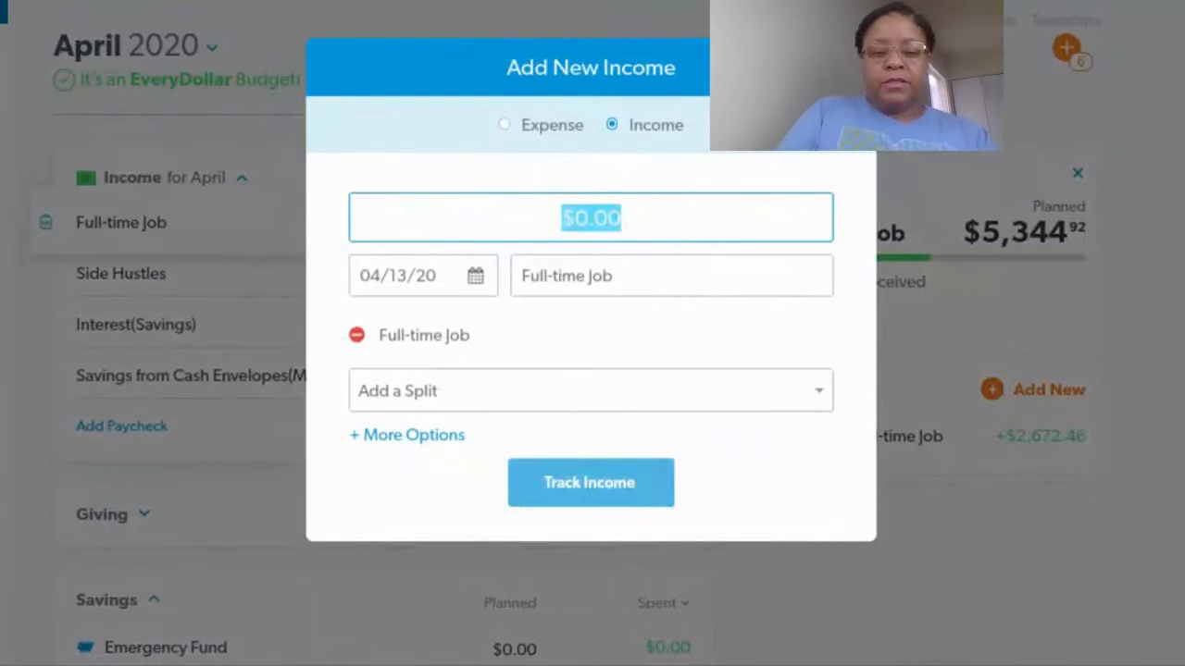
pyautogui.write('26')
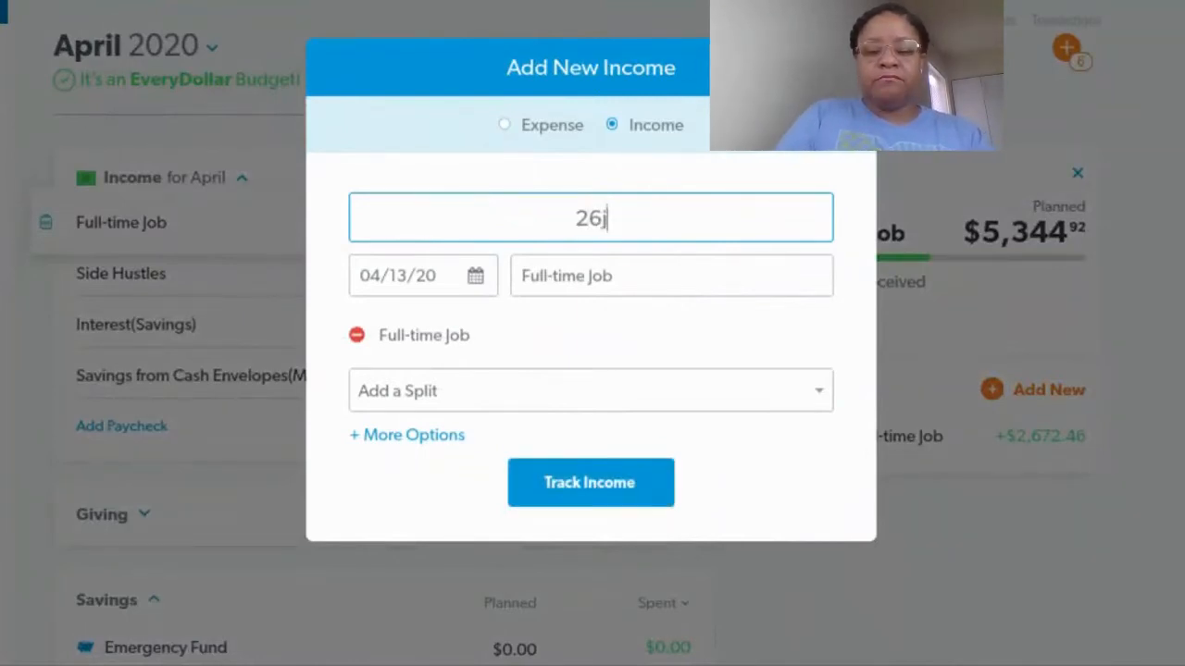
pyautogui.write('72.')
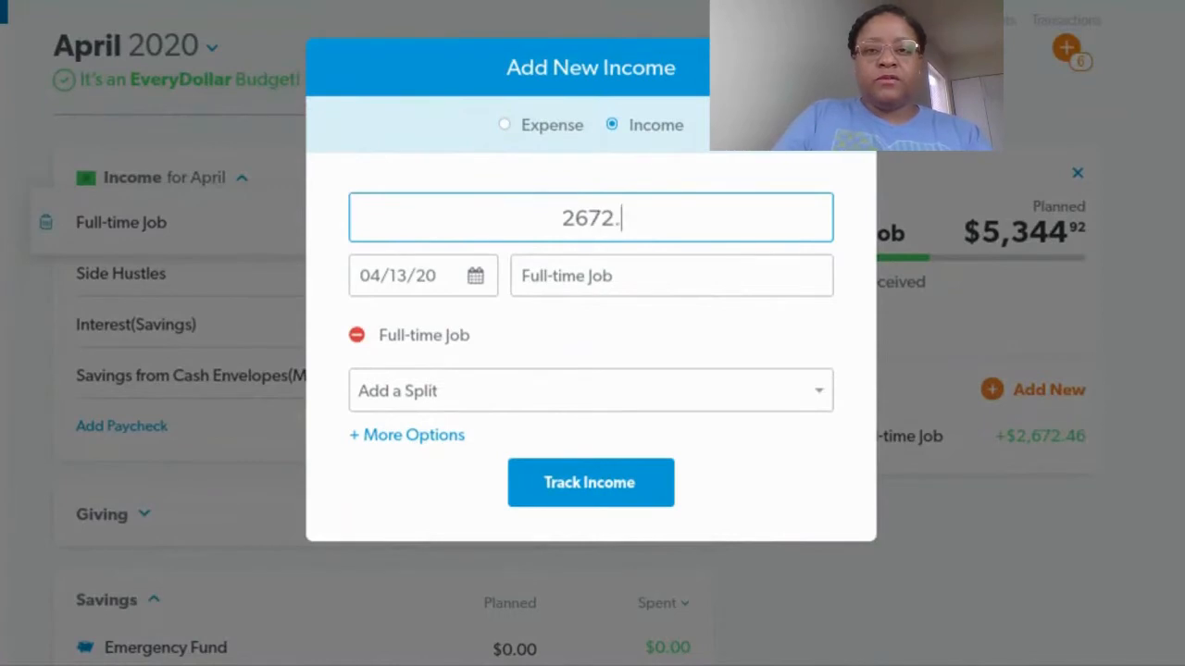
pyautogui.write('46')
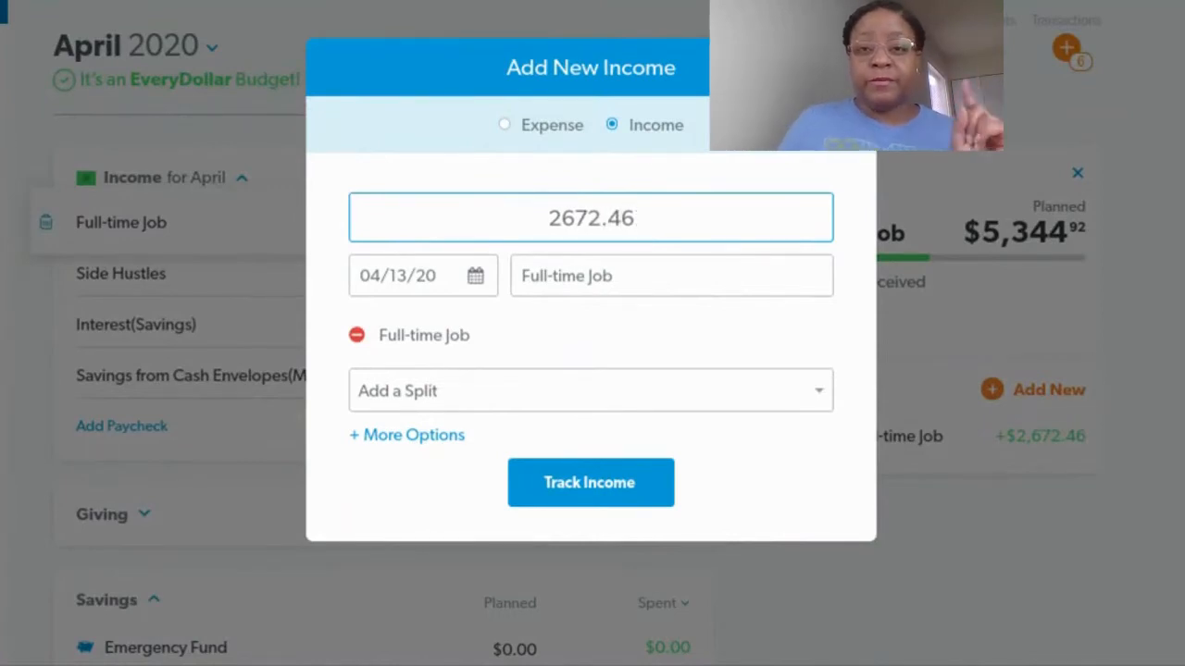
pyautogui.click(476, 277)
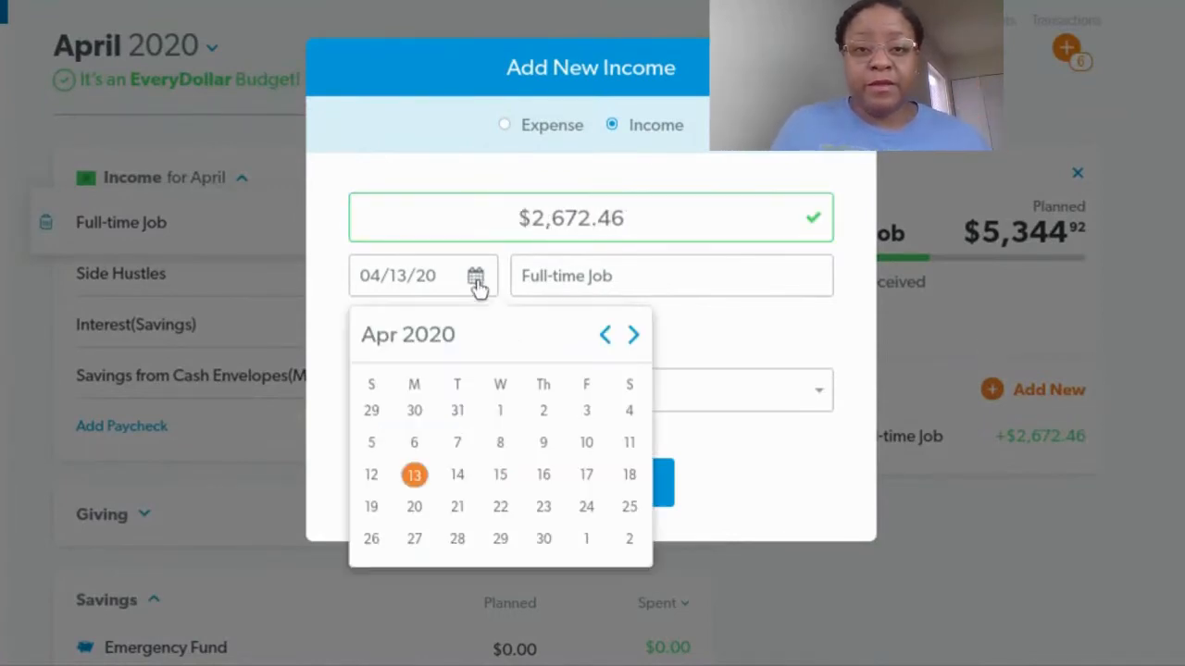
pyautogui.click(501, 475)
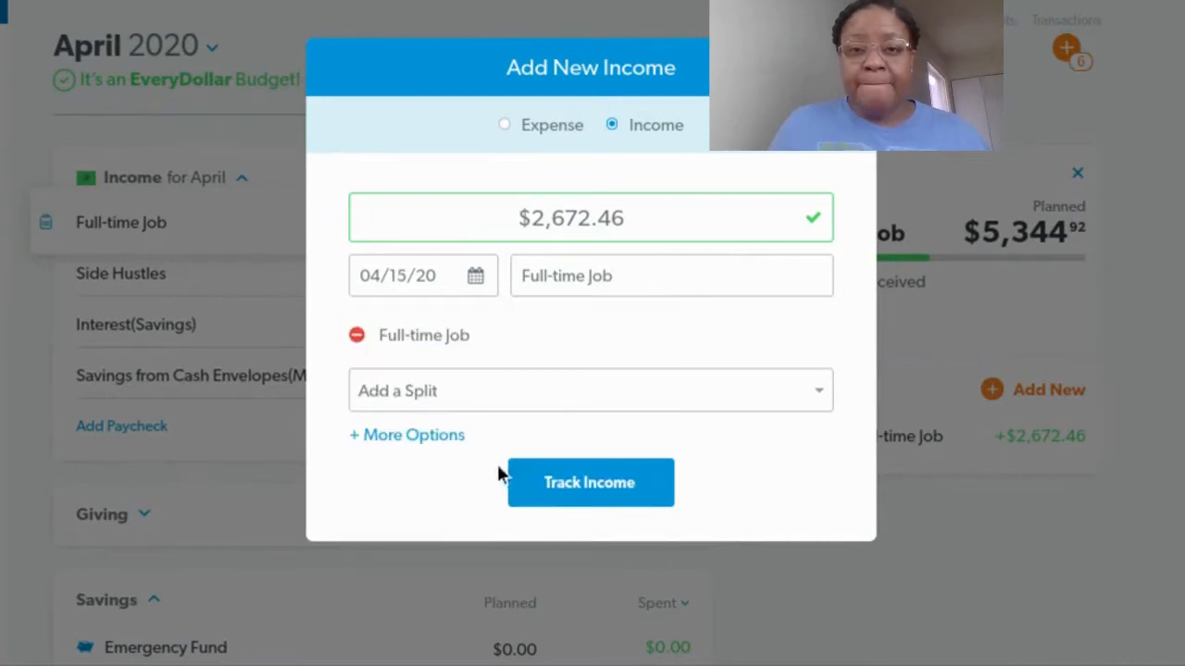
pyautogui.click(574, 491)
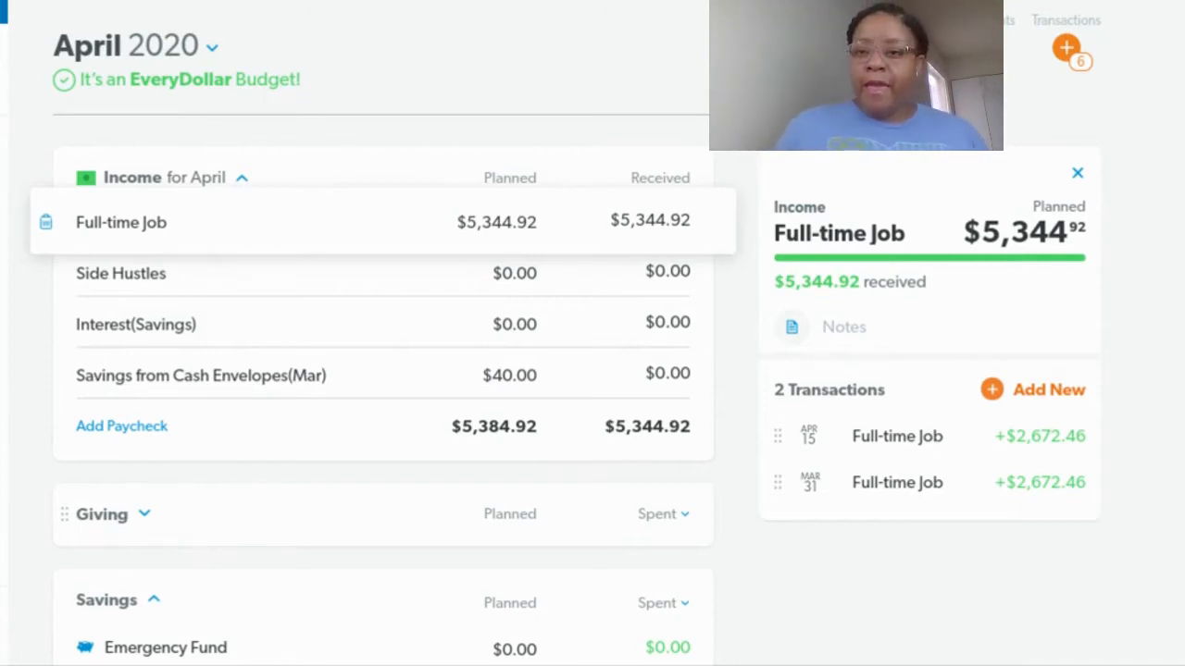
# Start a new income transaction for Savings from Cash Envelopes(Mar) with an amount of $49.00
pyautogui.click(1067, 49)
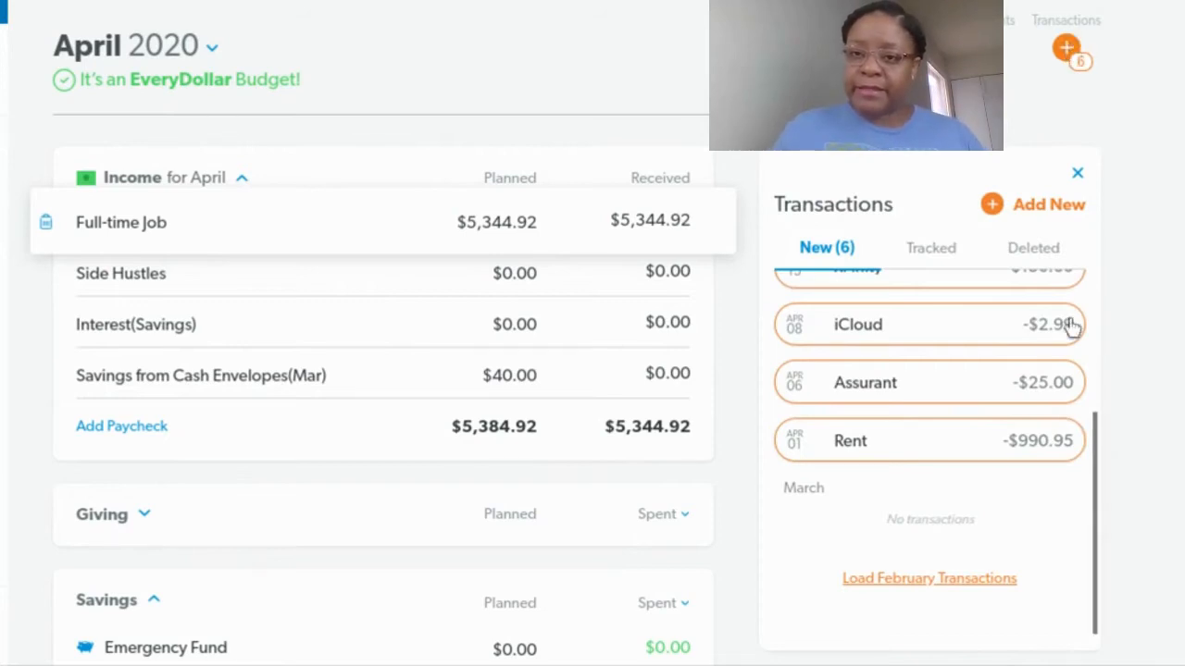
pyautogui.scroll(4, 944, 379)
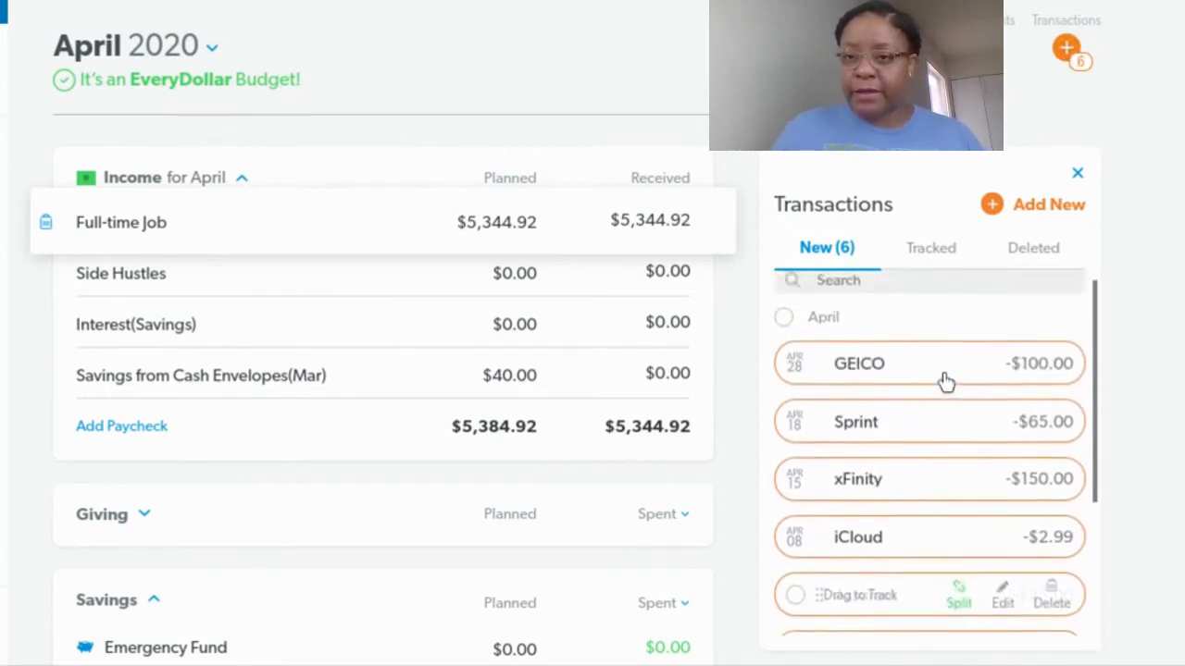
pyautogui.scroll(-4, 944, 380)
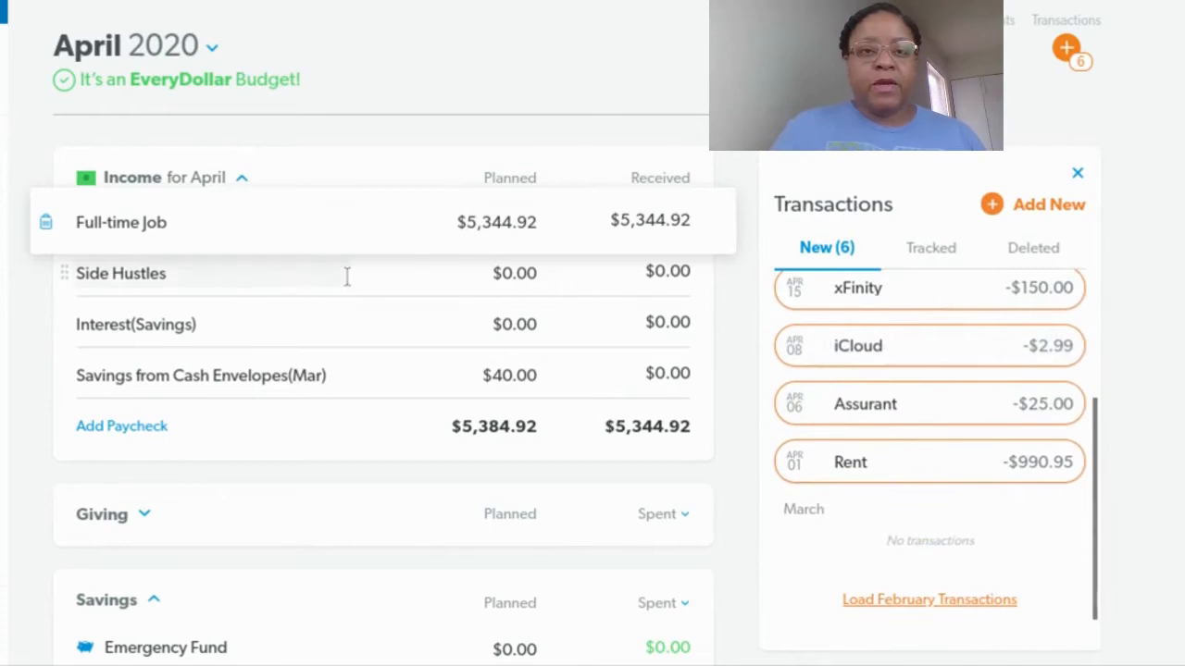
pyautogui.click(405, 378)
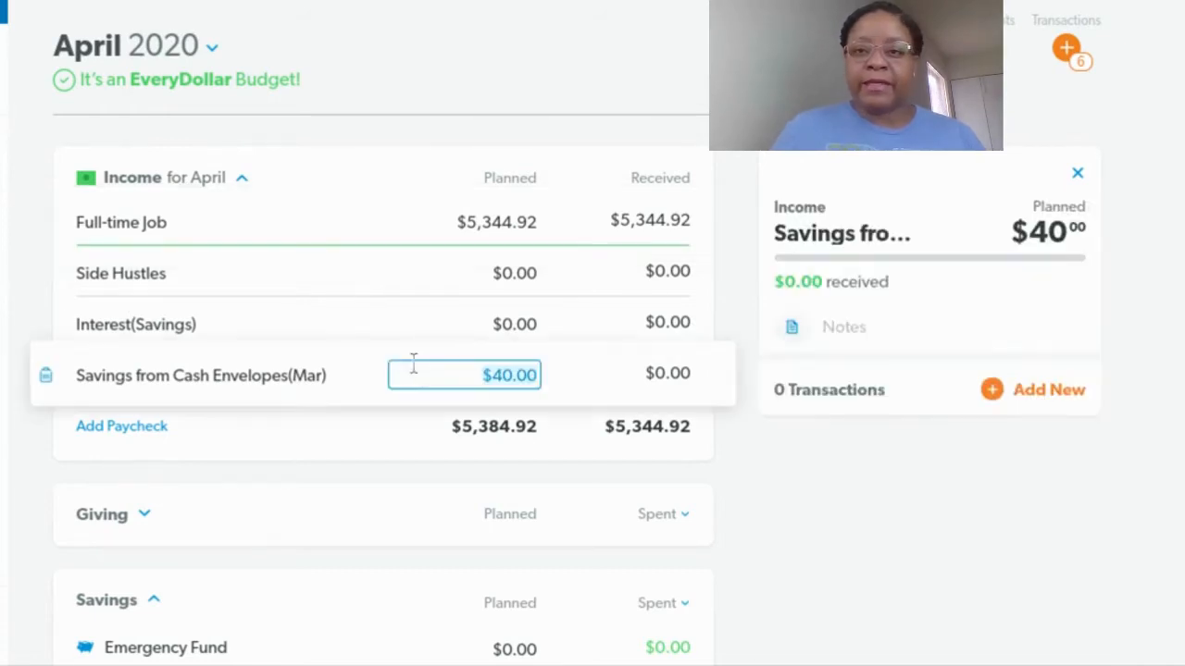
pyautogui.click(990, 392)
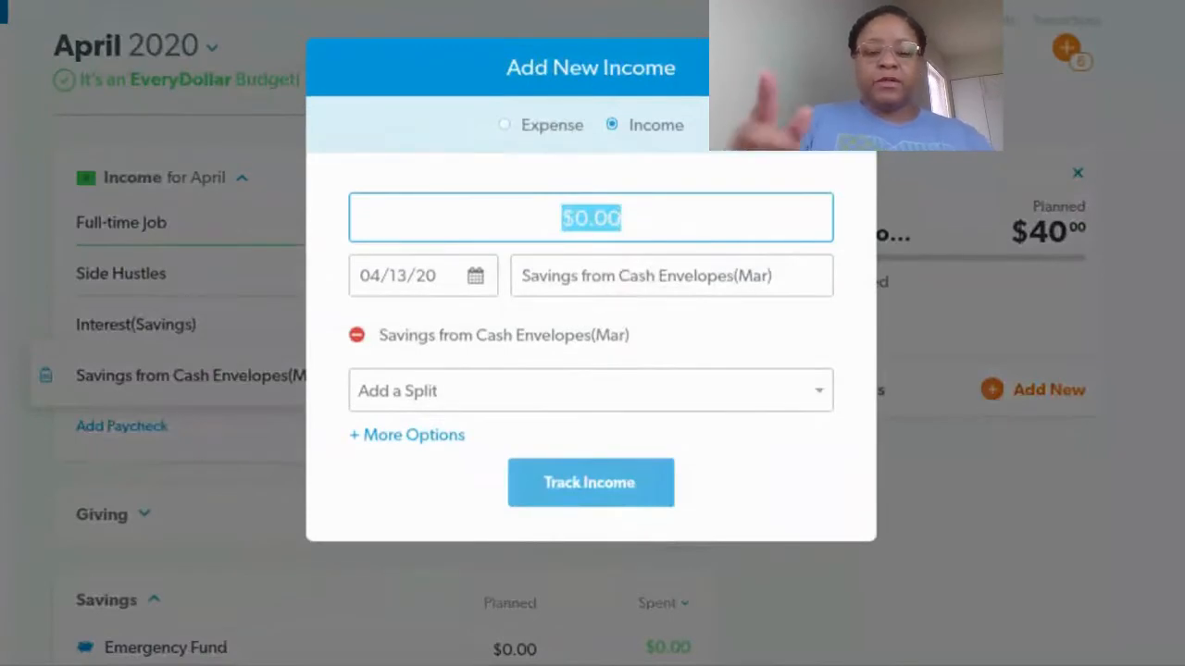
pyautogui.write('49.00')
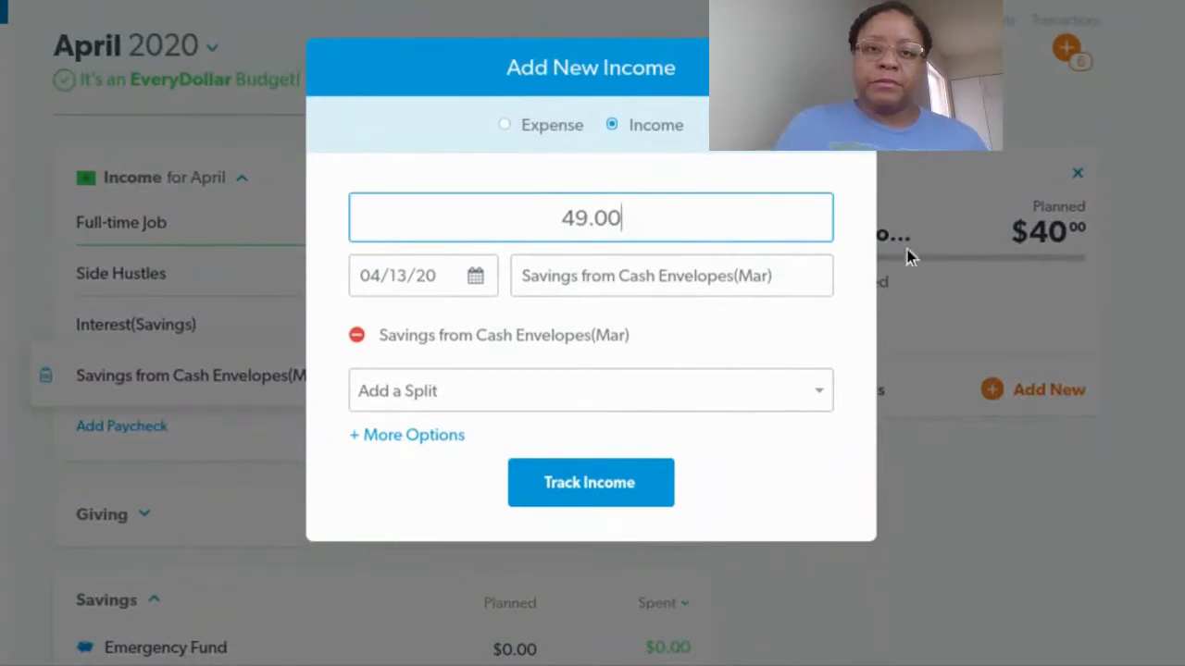
# Date the Savings from Cash Envelopes income 04/06/20 and track it
pyautogui.click(475, 276)
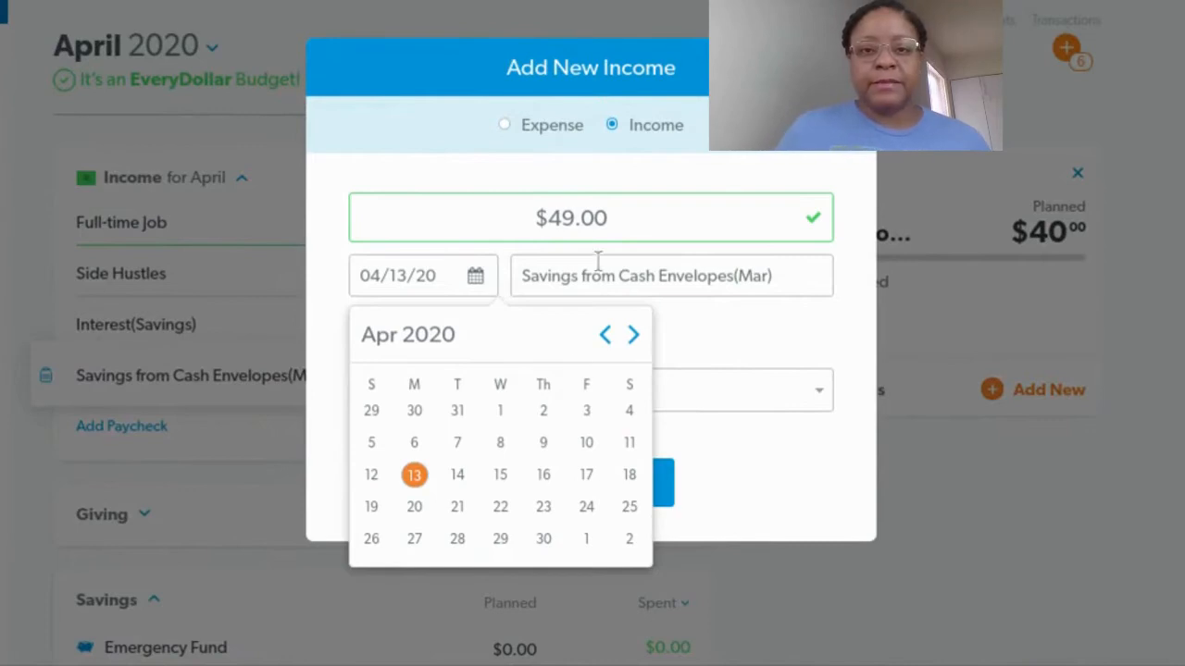
pyautogui.click(416, 446)
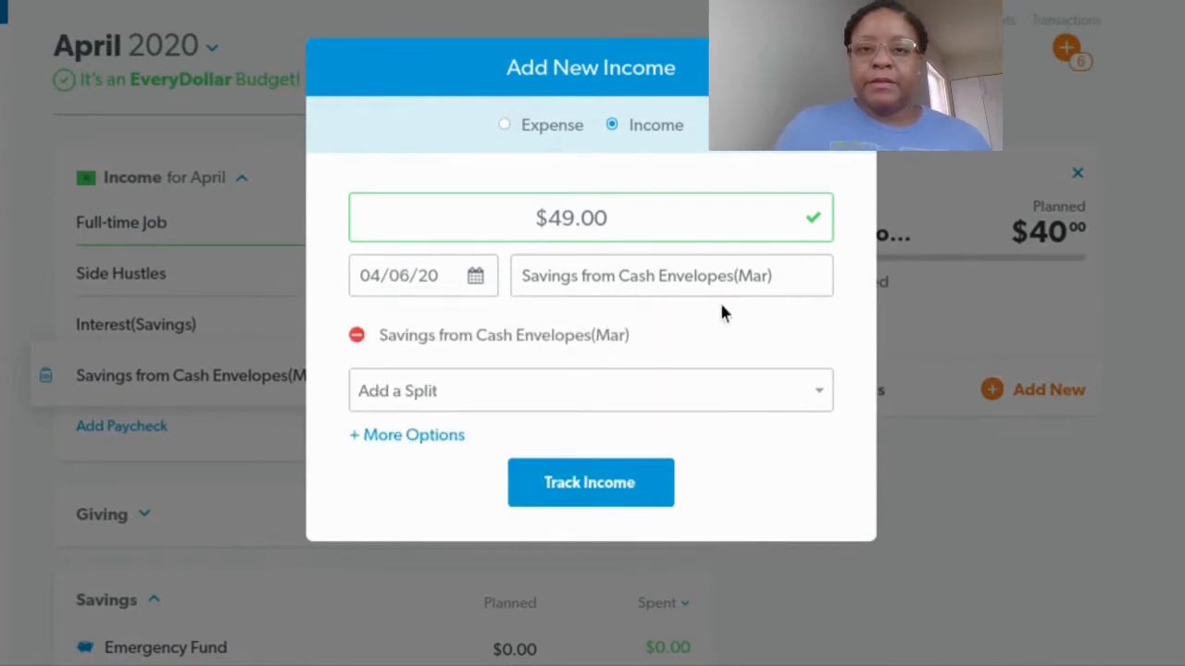
pyautogui.click(606, 498)
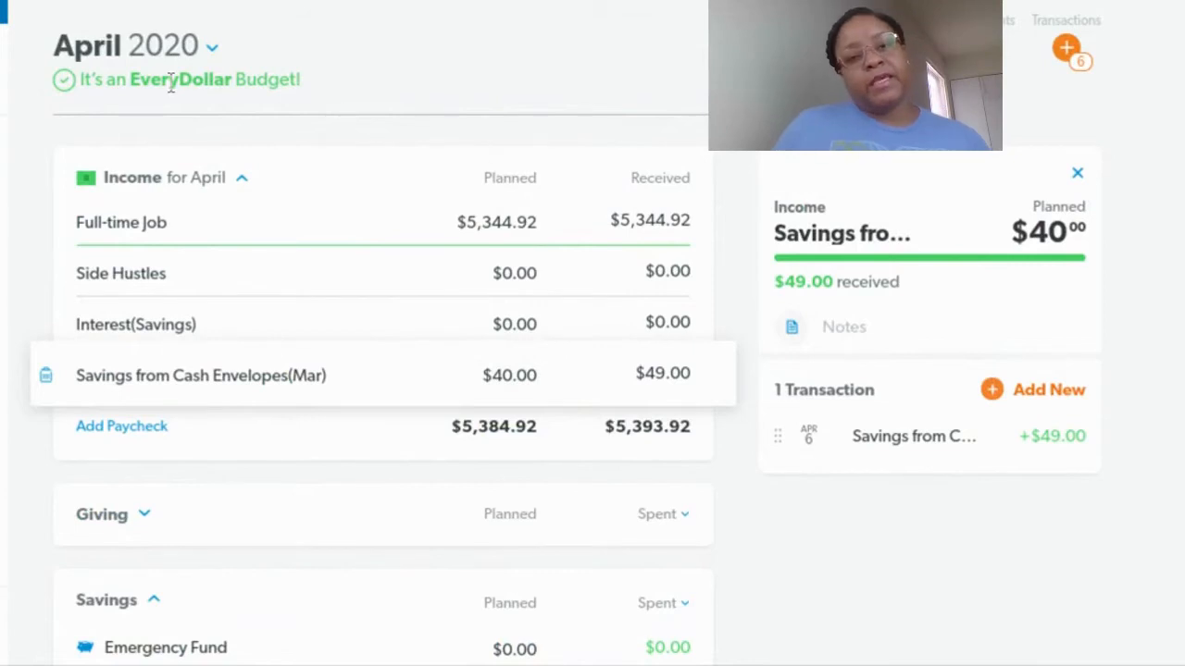
# Set the planned amount for Savings from Cash Envelopes(Mar) to $49.00
pyautogui.click(516, 375)
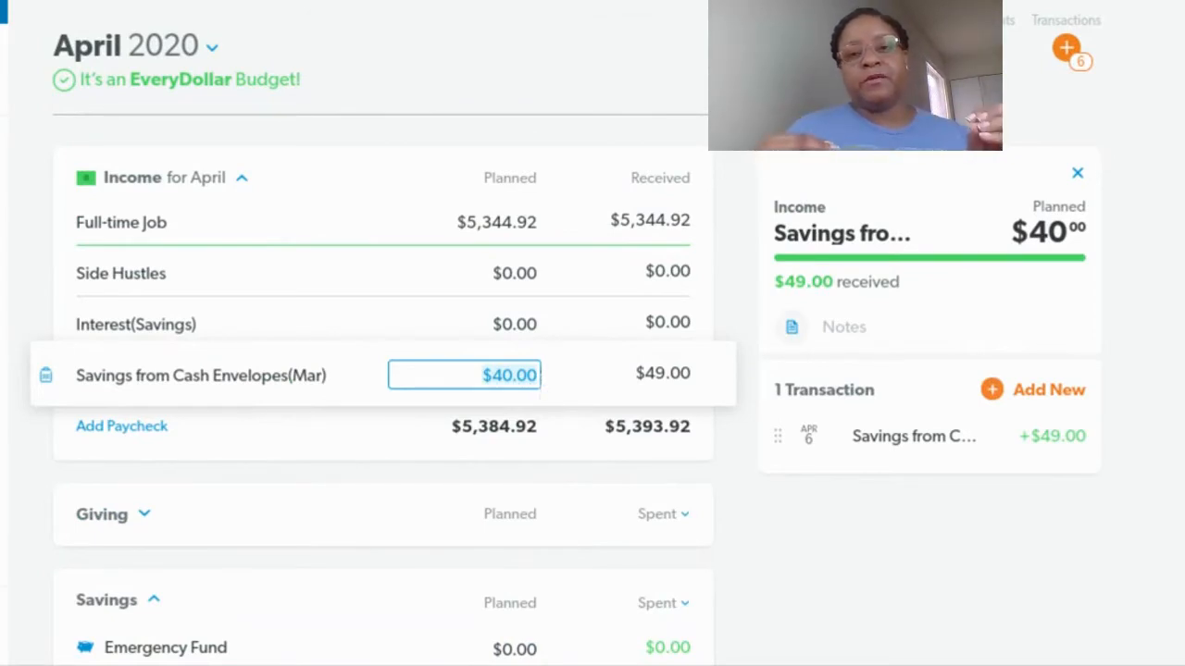
pyautogui.write('49.00')
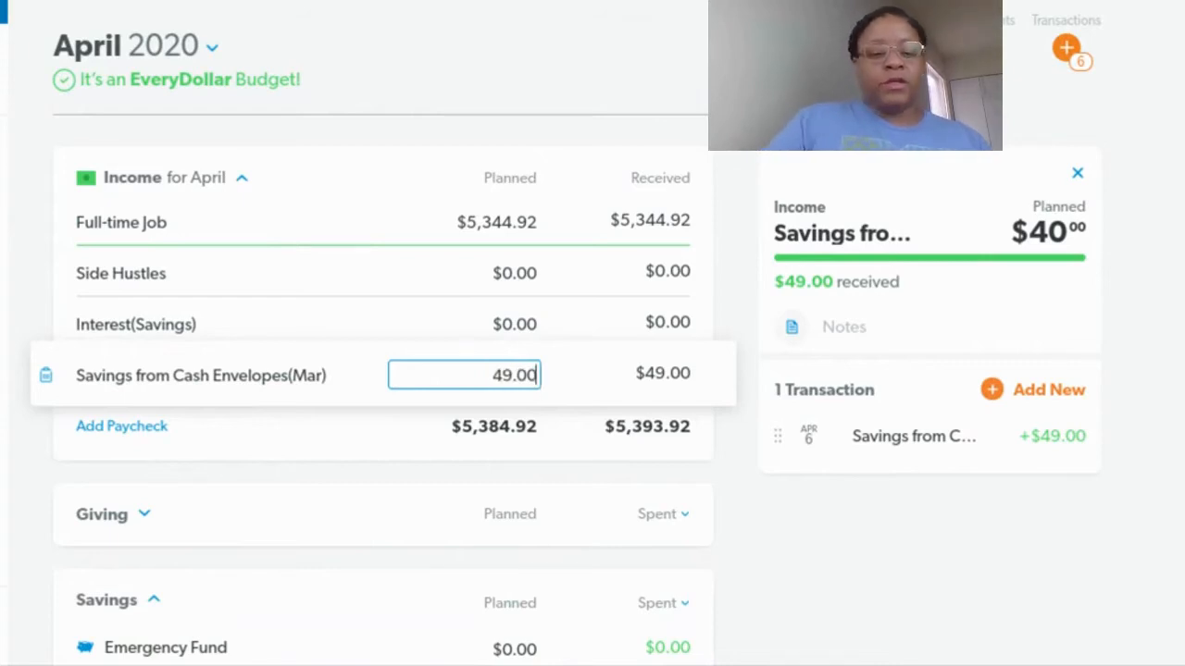
pyautogui.press('Tab')
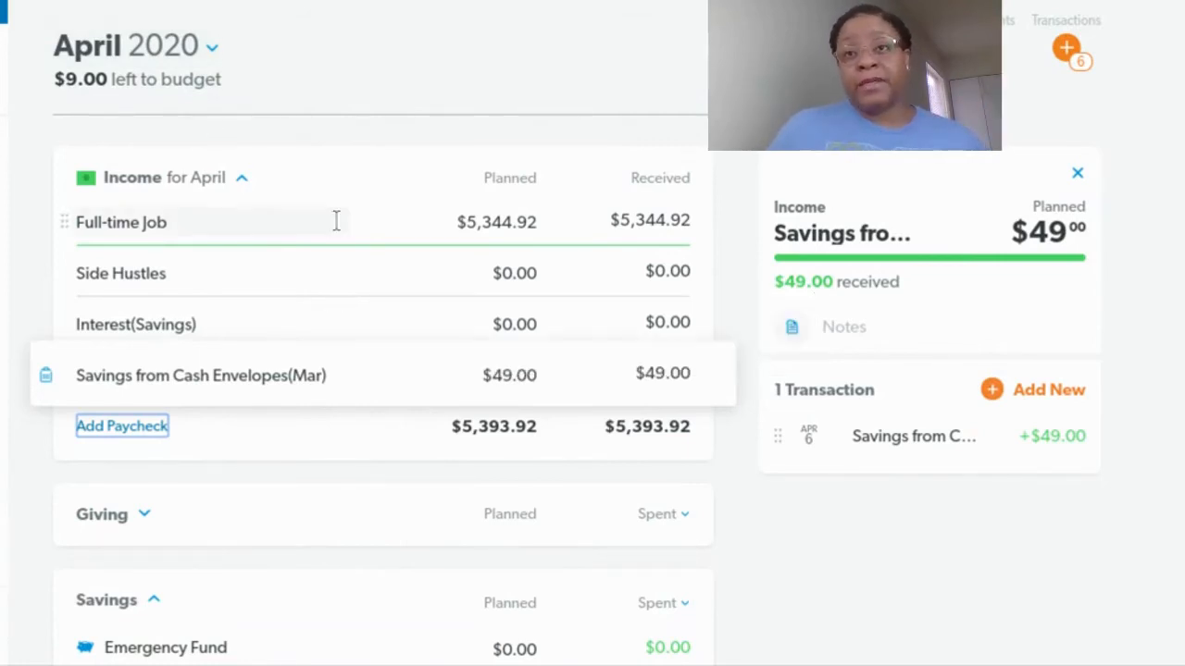
# Open the Transactions panel and browse the new transactions alongside the budget categories
pyautogui.scroll(-3, 336, 222)
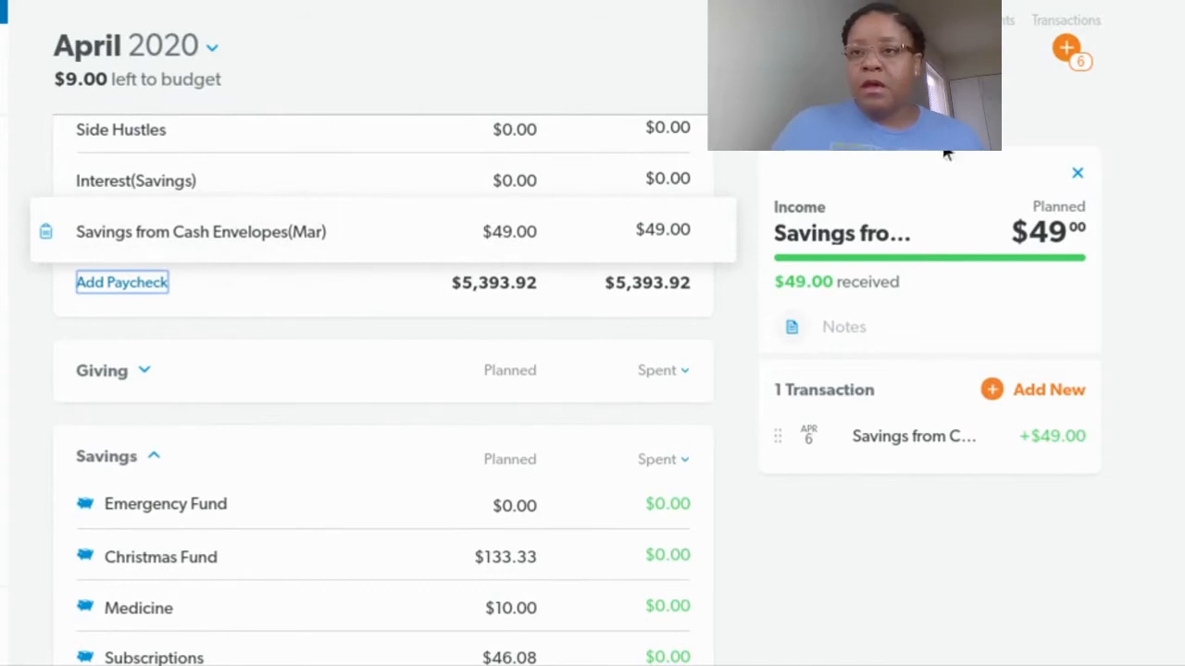
pyautogui.click(1078, 63)
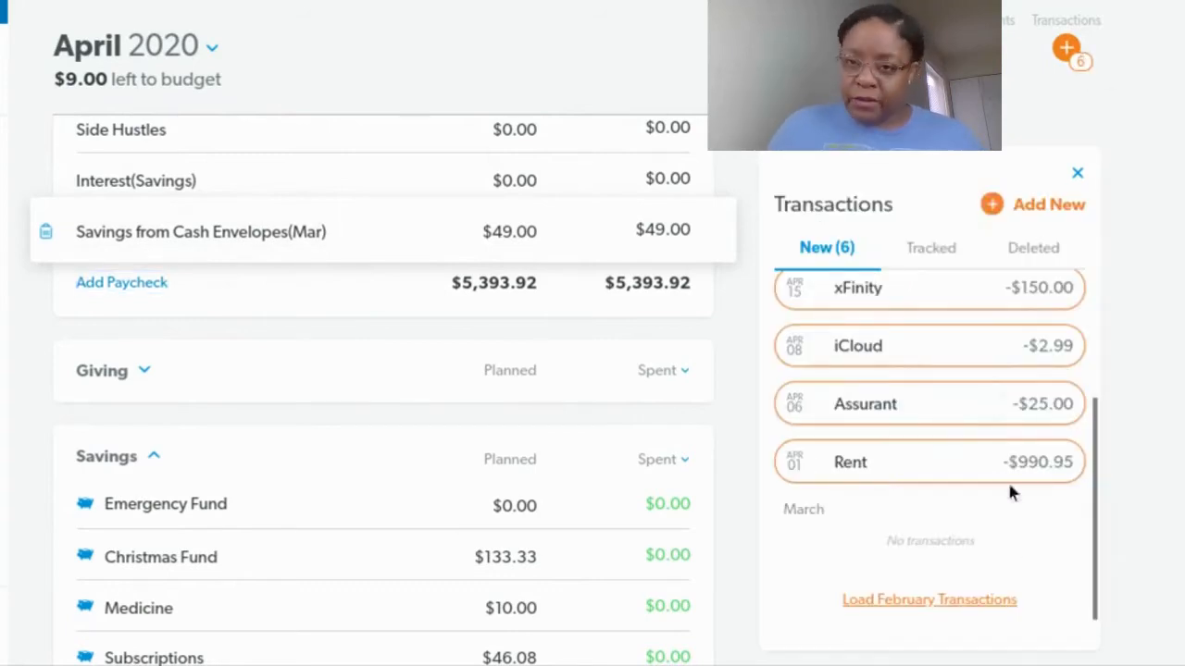
pyautogui.scroll(3, 996, 448)
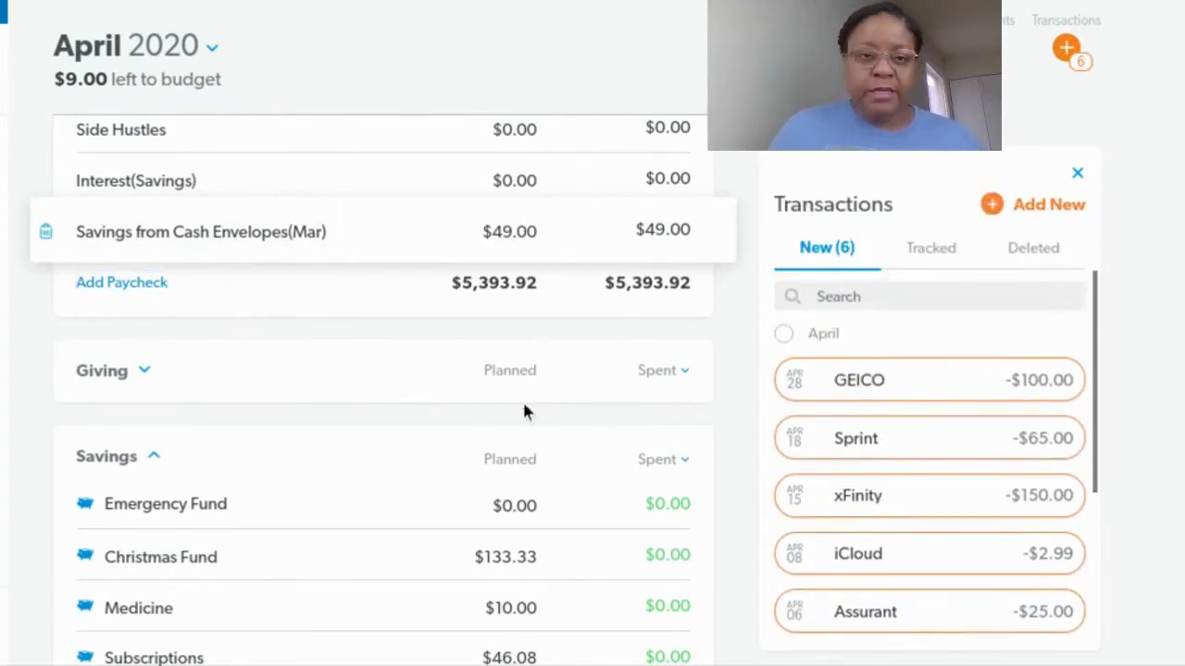
pyautogui.scroll(-8, 524, 412)
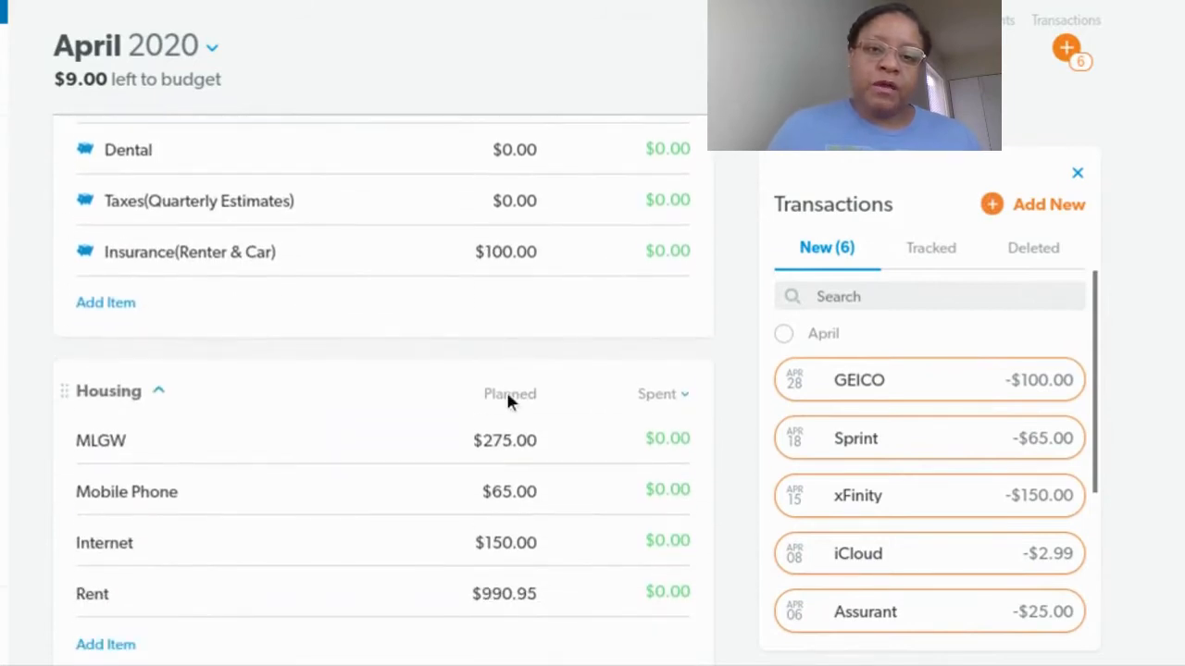
# Start a new $610.00 expense described as Cash Envelopes
pyautogui.scroll(3, 507, 393)
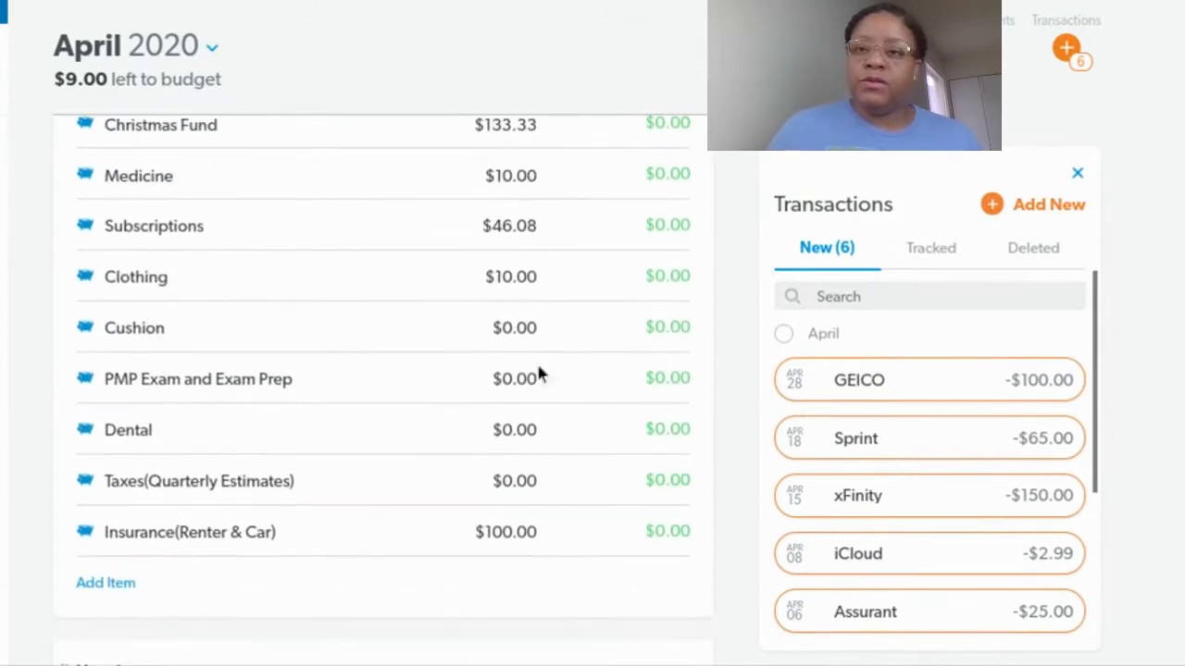
pyautogui.click(997, 205)
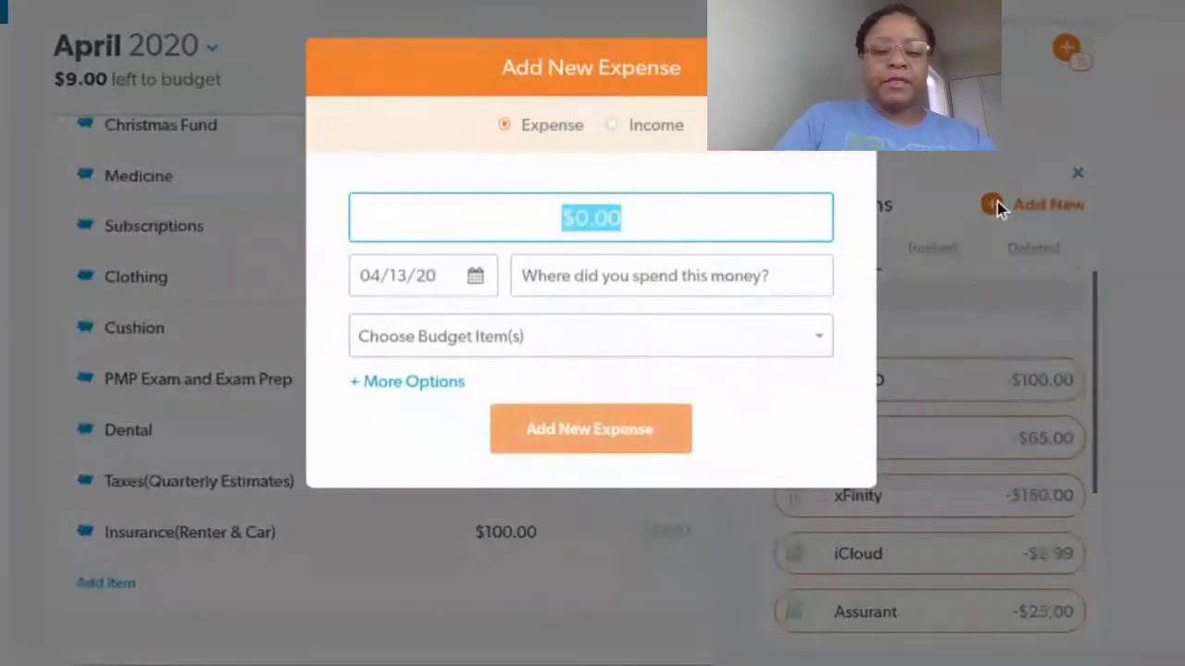
pyautogui.write('610.')
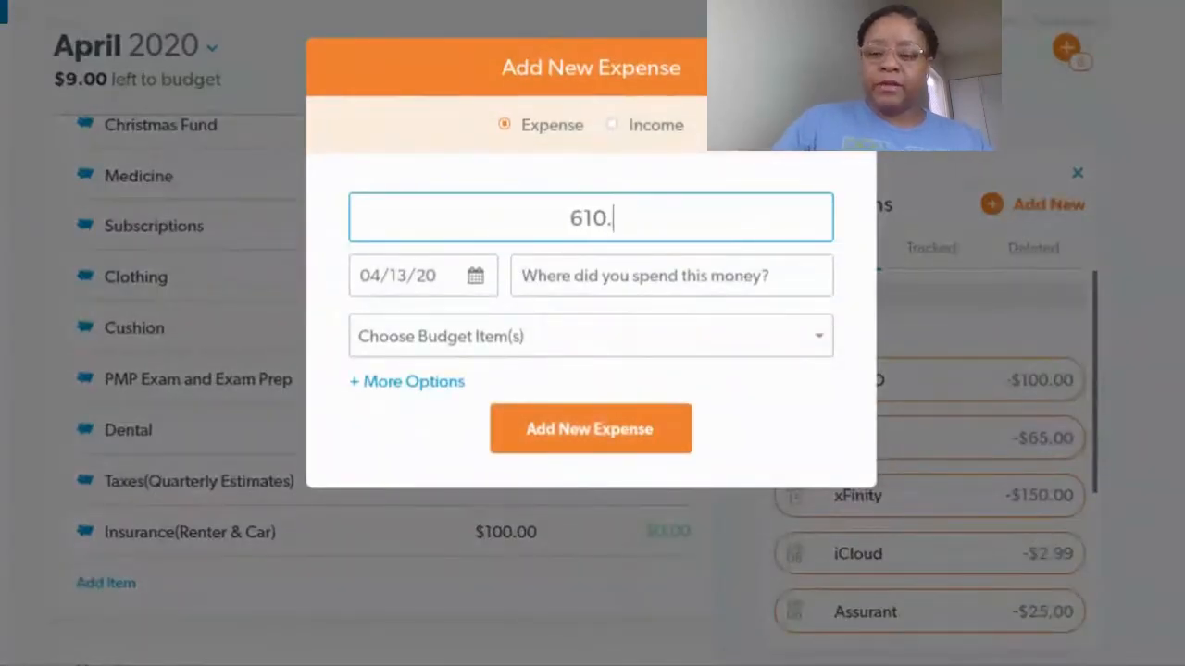
pyautogui.write('00')
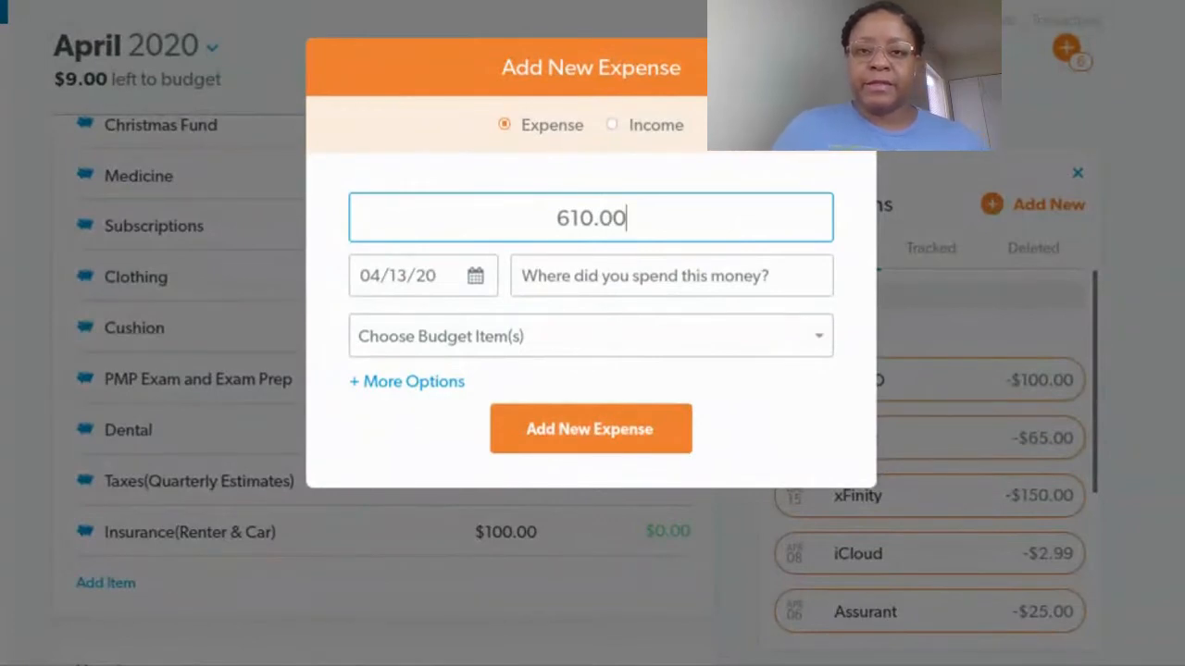
pyautogui.click(734, 284)
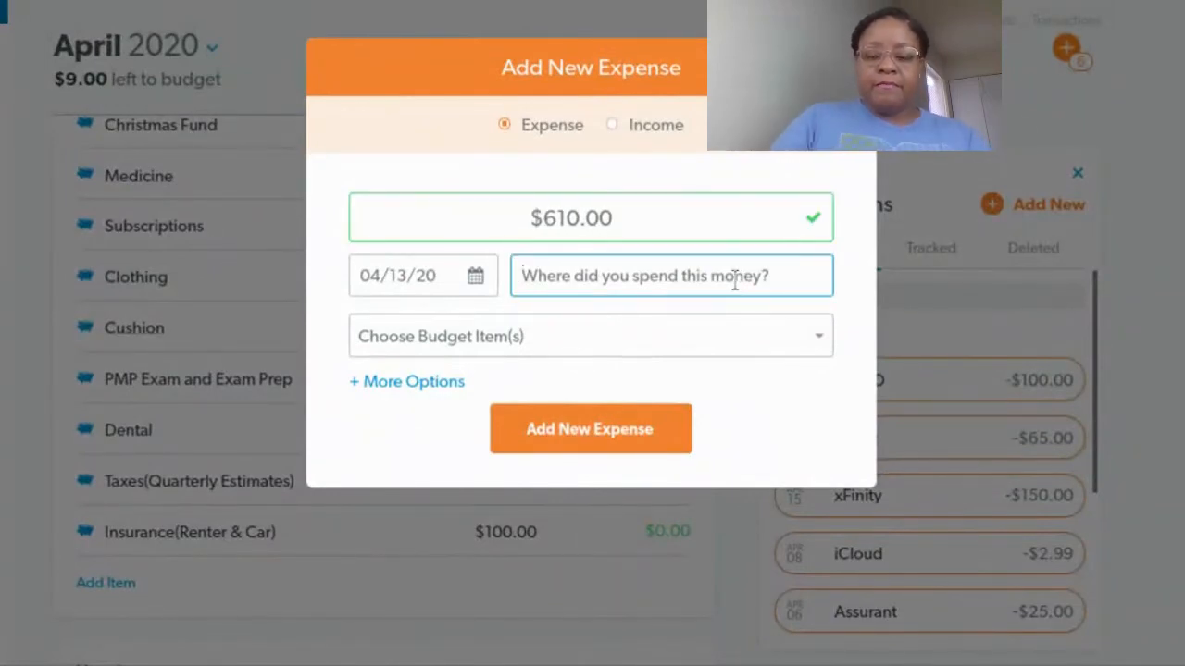
pyautogui.write('C')
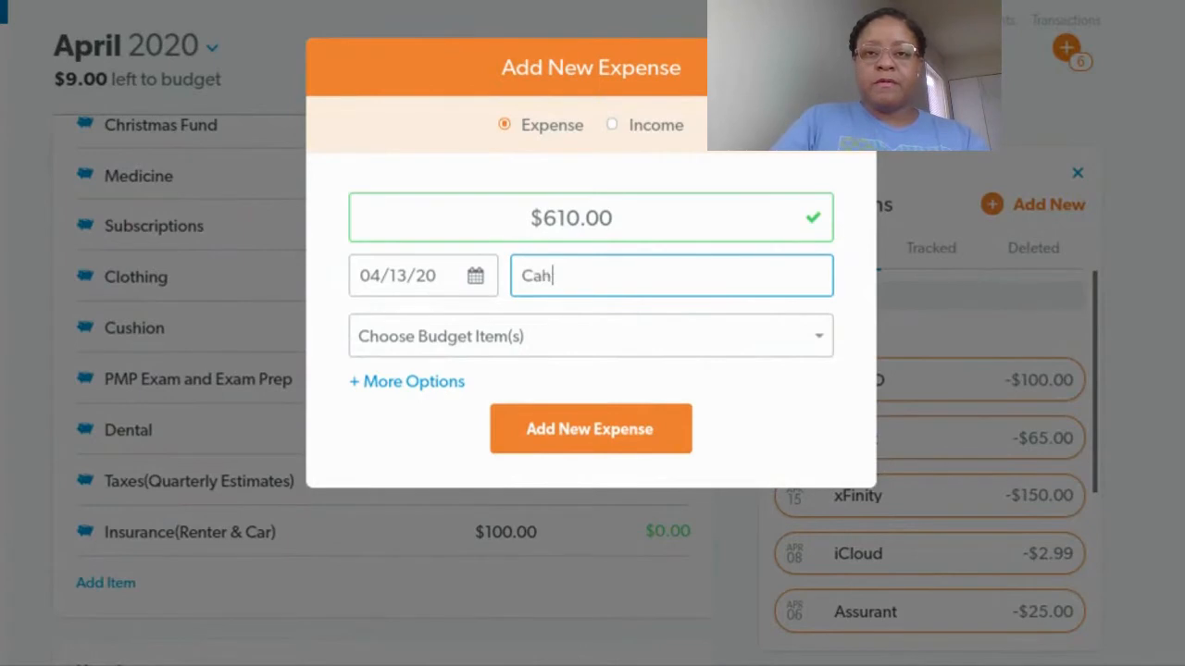
pyautogui.write('ash Envelopes')
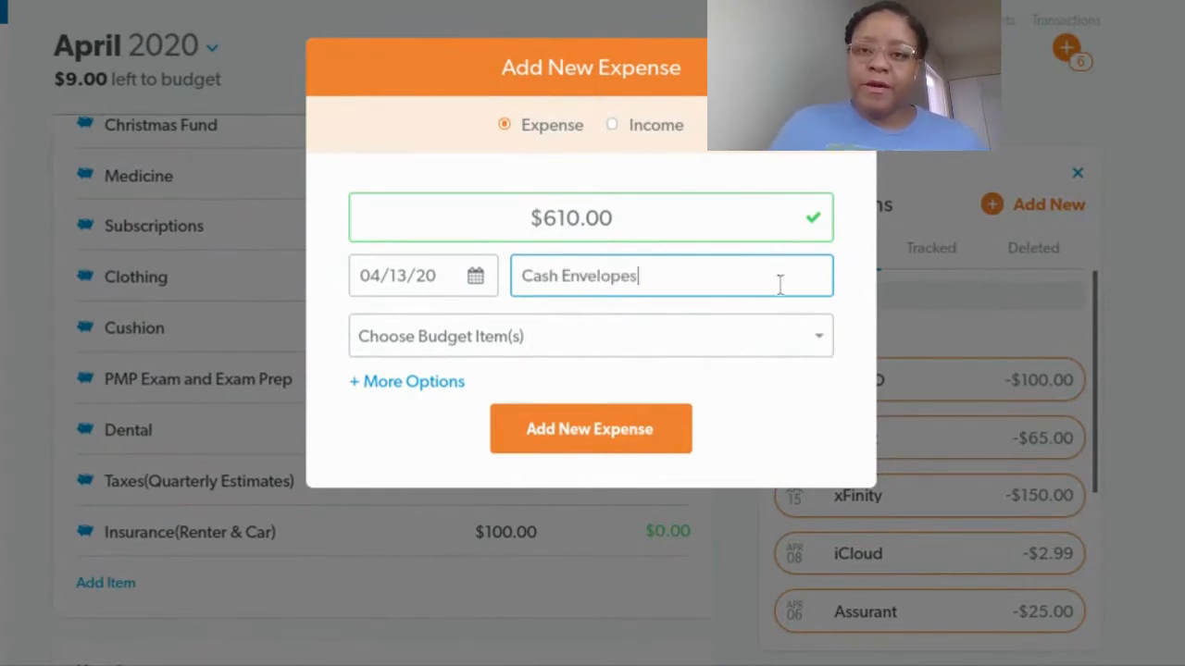
# Assign the Cash Envelopes expense to the Groceries budget item
pyautogui.click(820, 343)
pyautogui.scroll(-1, 626, 446)
pyautogui.scroll(-2, 626, 446)
pyautogui.scroll(-3, 626, 449)
pyautogui.scroll(-5, 626, 450)
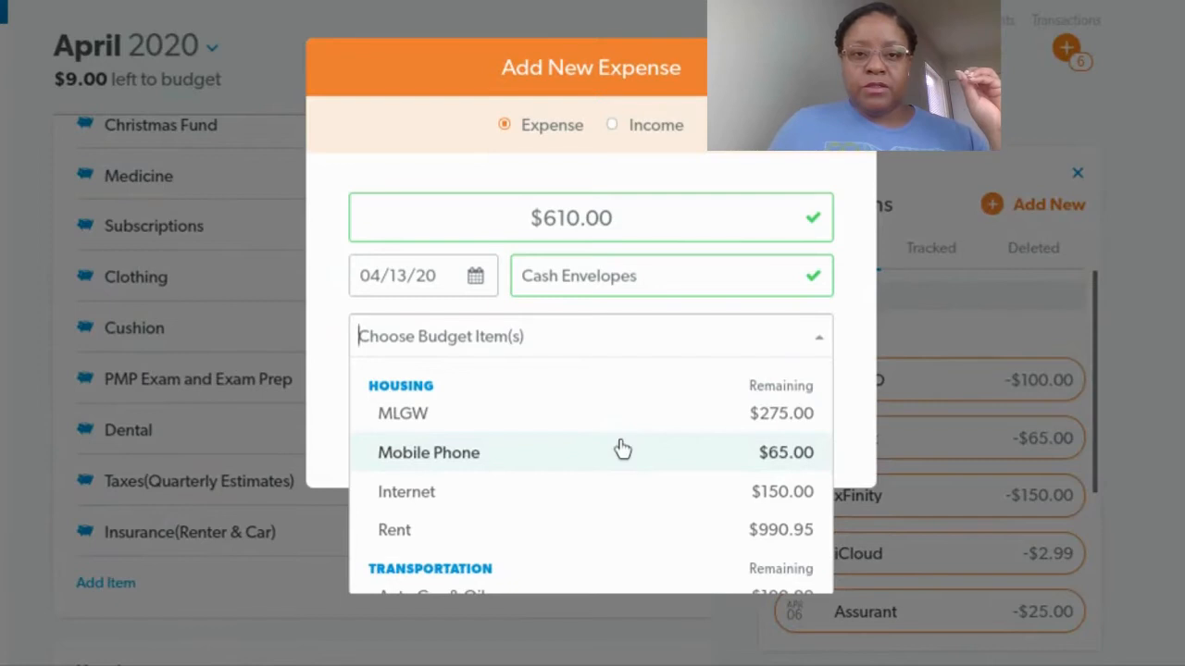
pyautogui.scroll(-5, 622, 449)
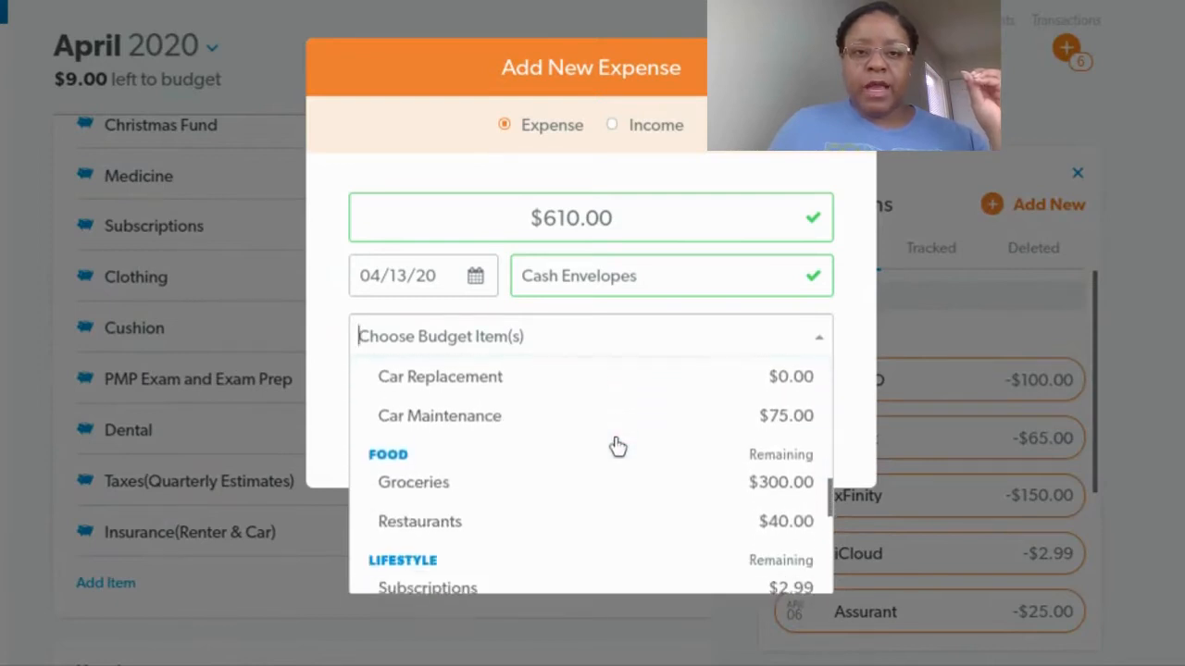
pyautogui.click(565, 478)
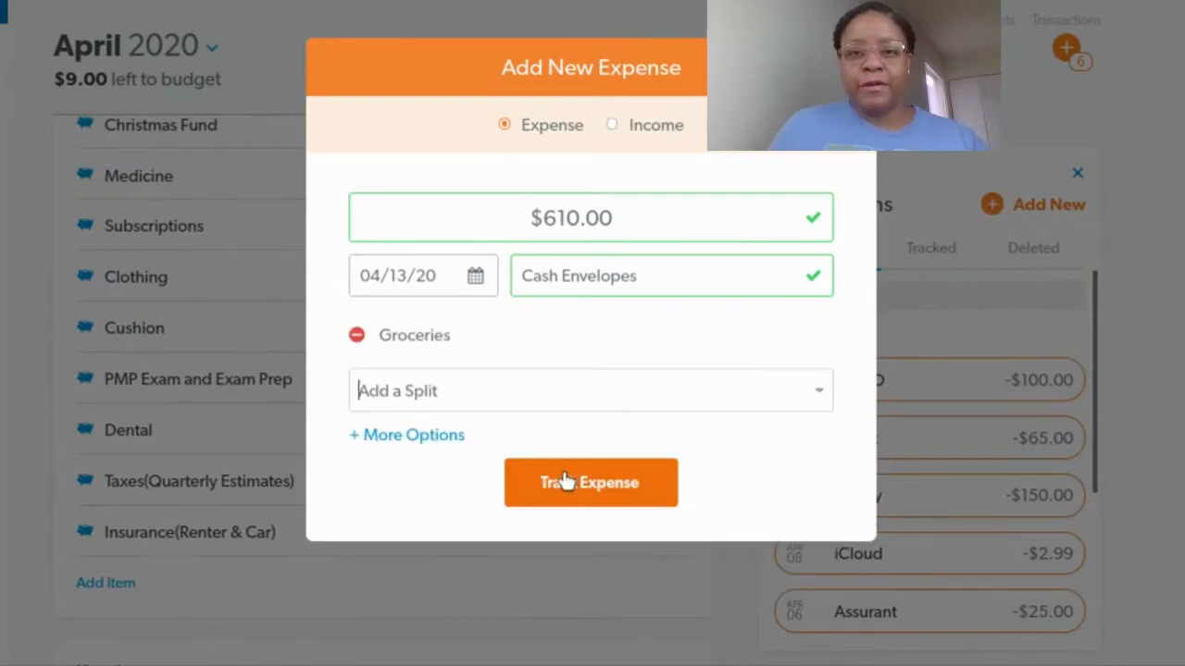
# Add Car Maintenance and Restaurants as further splits of the expense
pyautogui.click(819, 393)
pyautogui.scroll(-1, 600, 516)
pyautogui.scroll(-8, 599, 516)
pyautogui.scroll(-3, 598, 512)
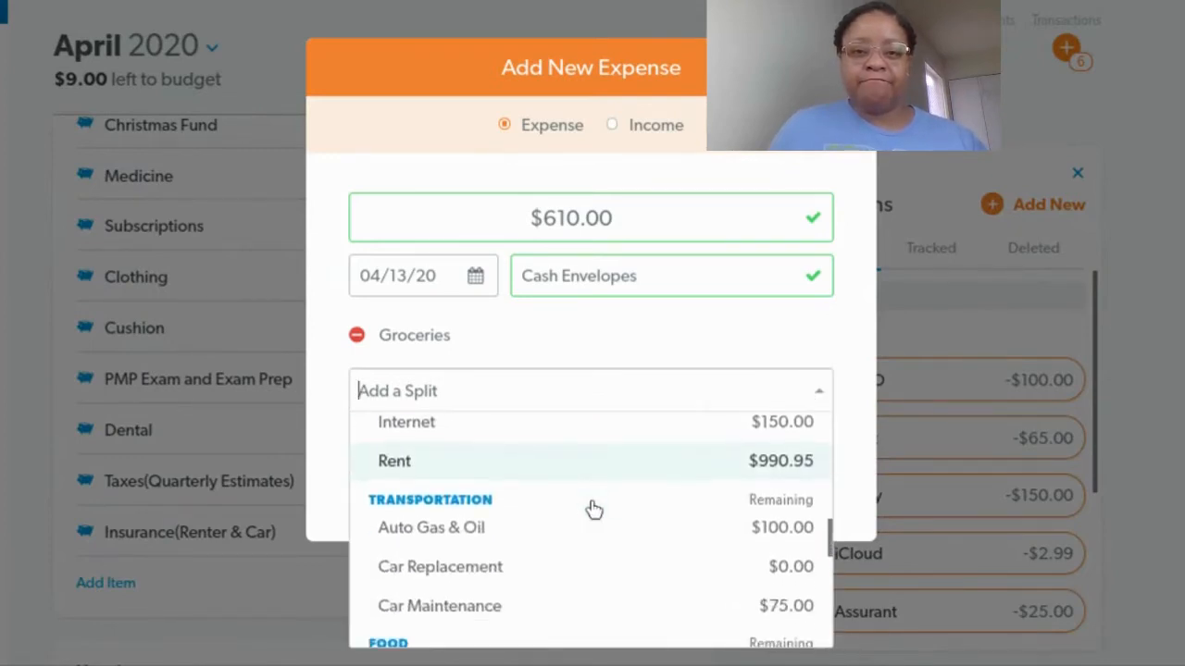
pyautogui.scroll(-1, 594, 510)
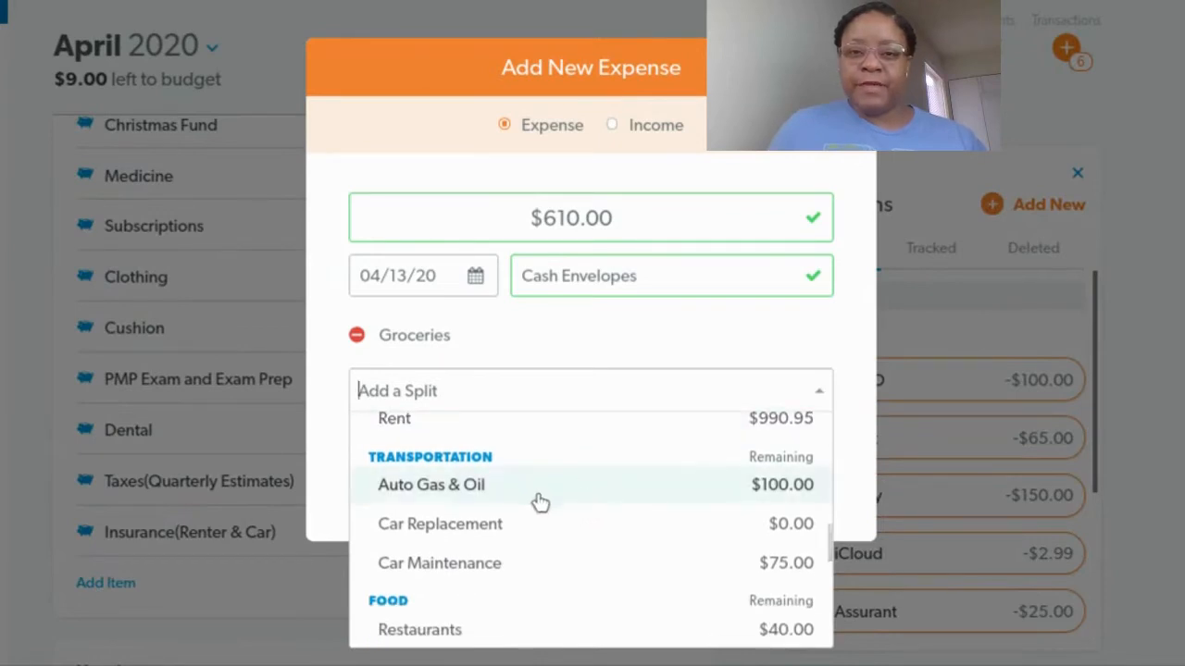
pyautogui.click(548, 566)
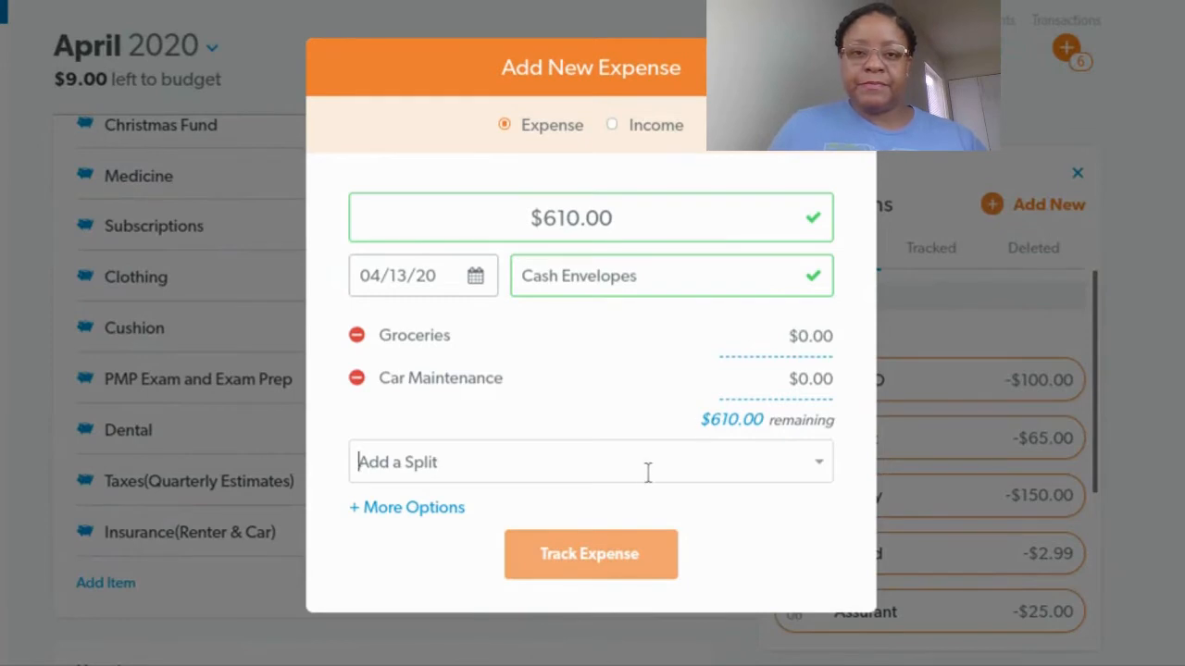
pyautogui.click(821, 469)
pyautogui.scroll(-3, 648, 511)
pyautogui.scroll(-5, 639, 509)
pyautogui.scroll(-5, 630, 521)
pyautogui.scroll(-5, 627, 524)
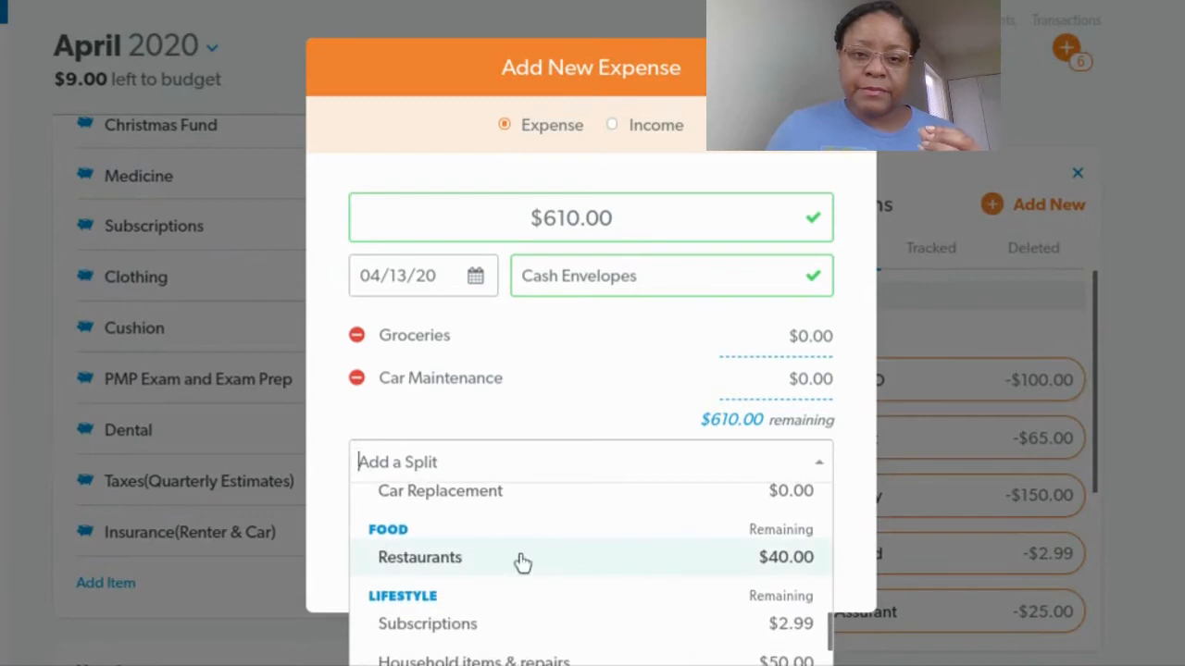
pyautogui.click(503, 566)
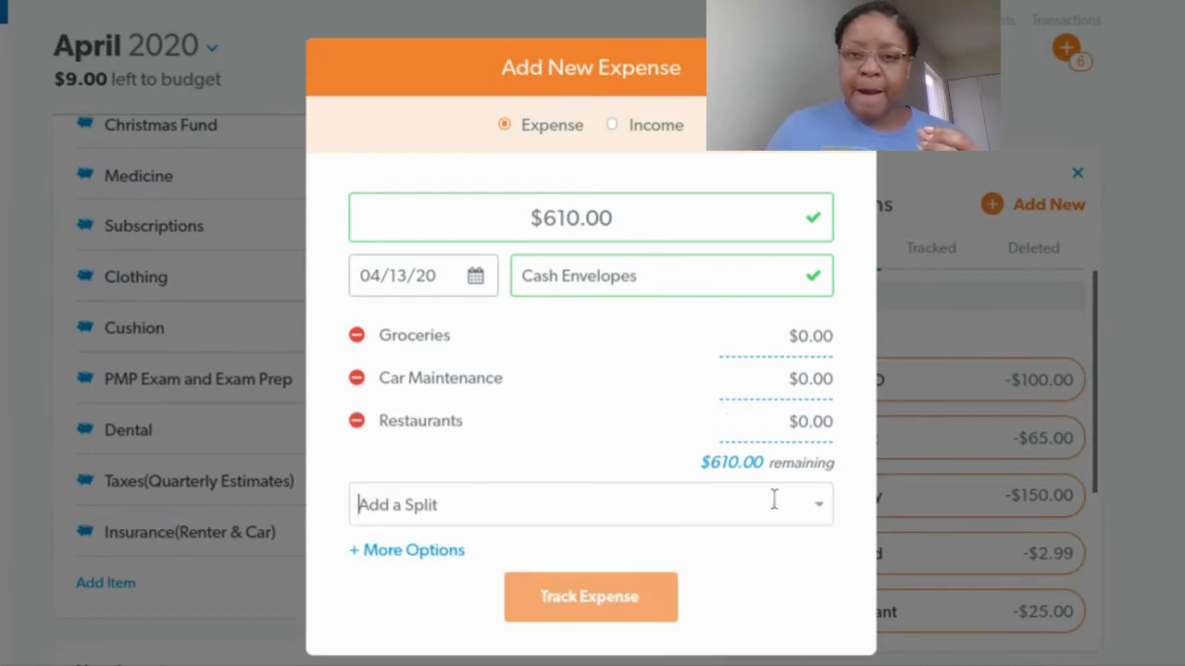
# Add Household items & repairs and Laundry as further splits of the expense
pyautogui.click(821, 507)
pyautogui.scroll(-3, 685, 569)
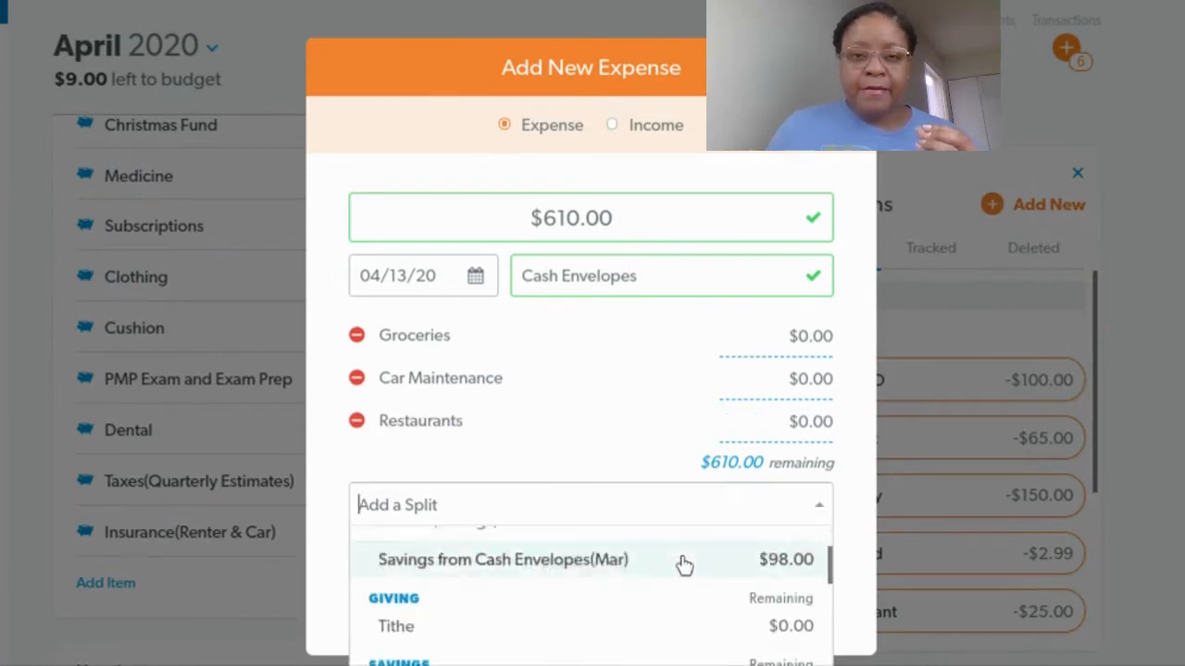
pyautogui.scroll(-2, 1095, 199)
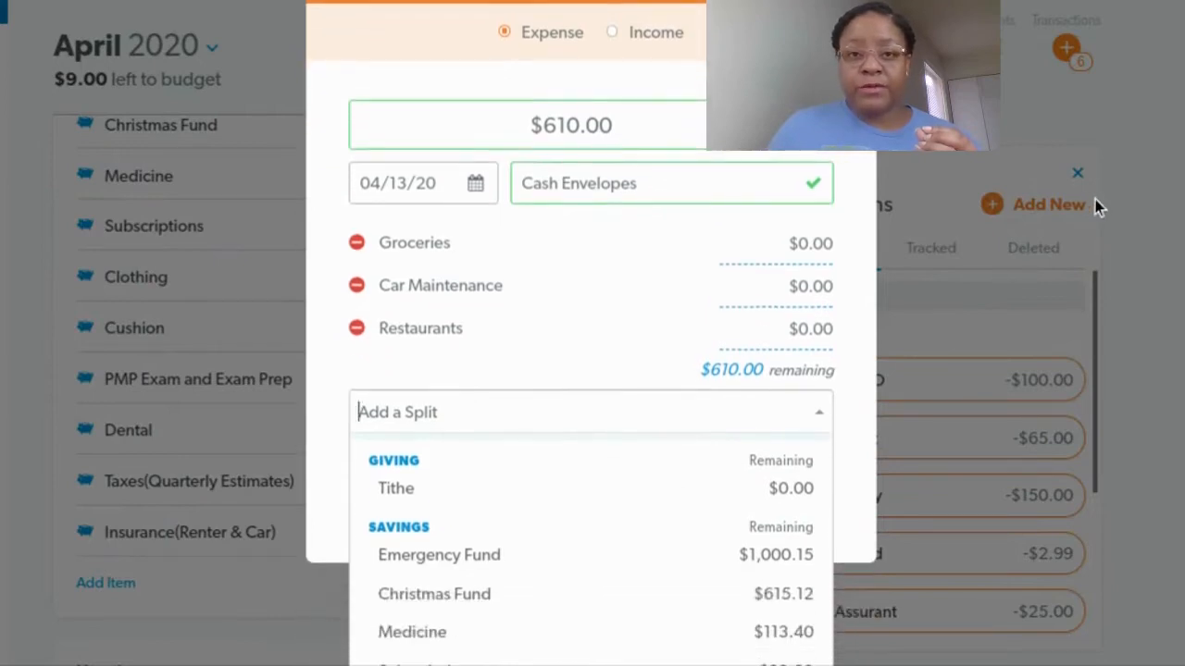
pyautogui.scroll(-3, 722, 514)
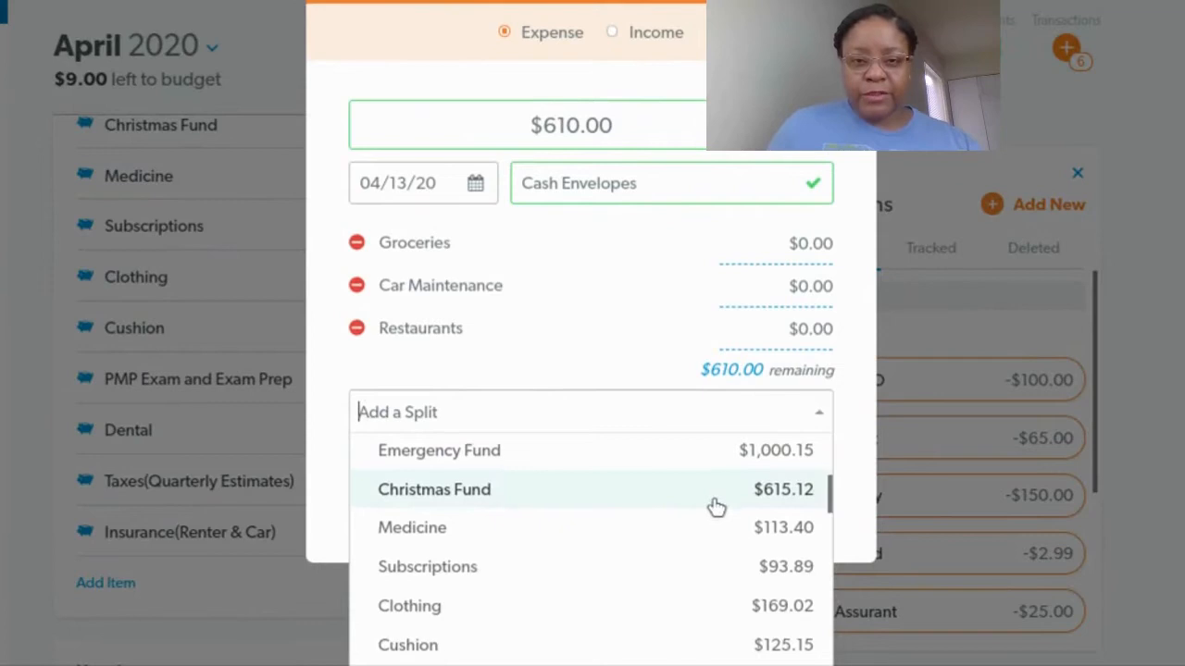
pyautogui.scroll(-2, 715, 506)
pyautogui.scroll(-5, 712, 505)
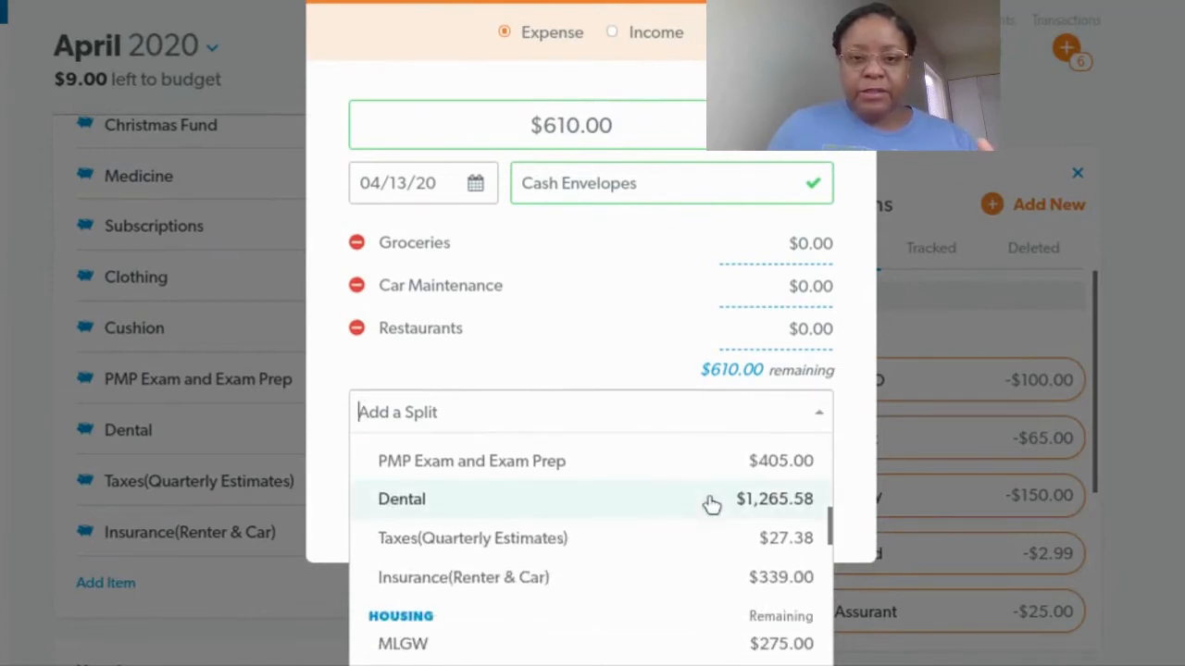
pyautogui.scroll(-4, 712, 504)
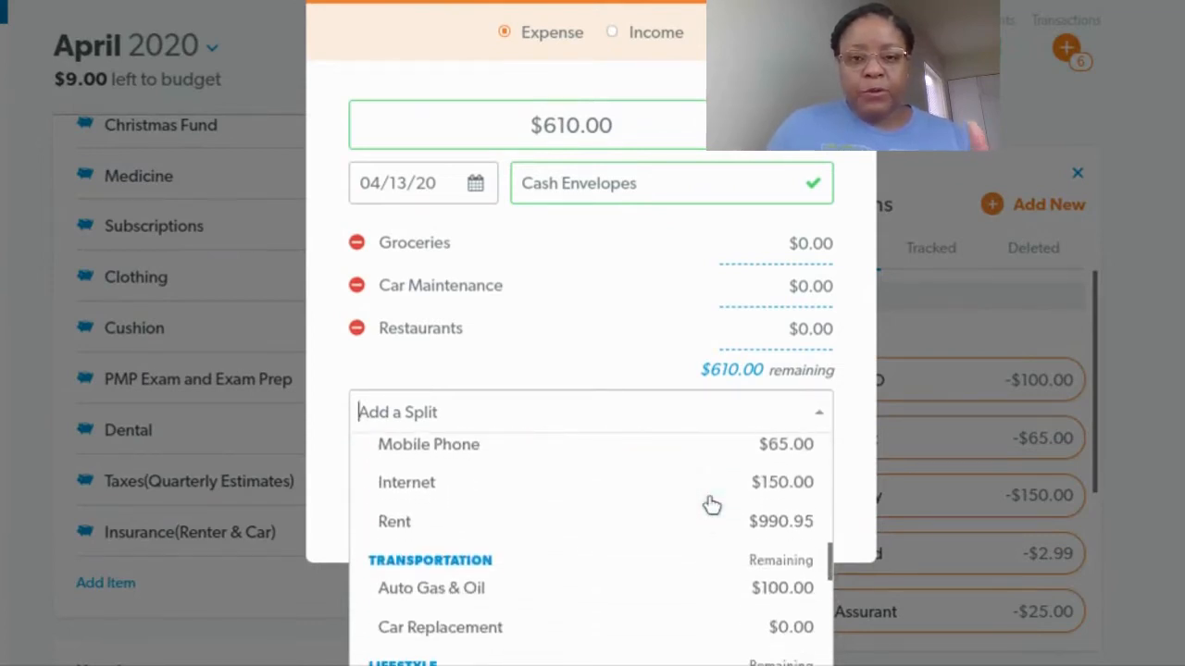
pyautogui.scroll(-4, 708, 501)
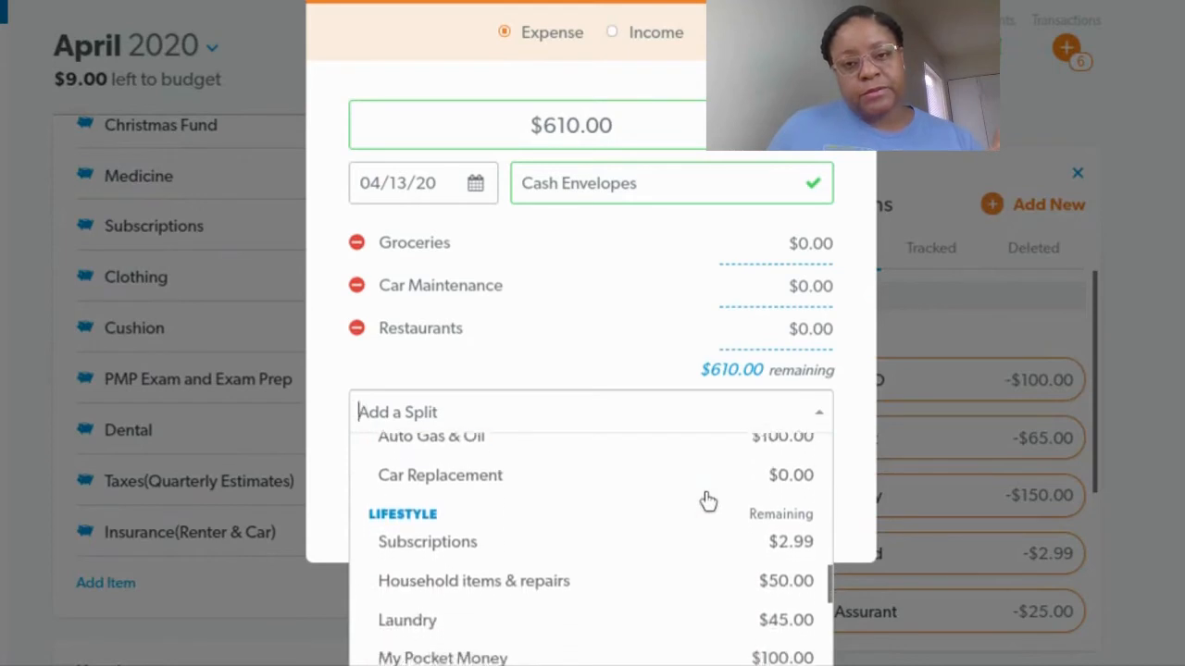
pyautogui.click(713, 514)
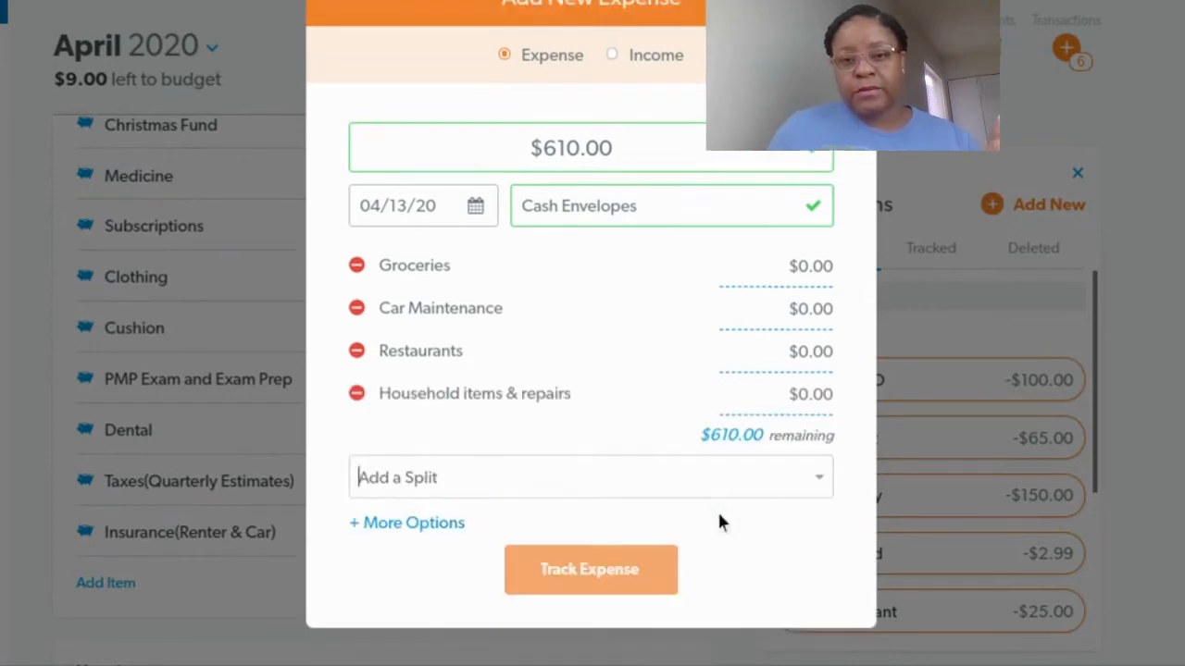
pyautogui.click(825, 482)
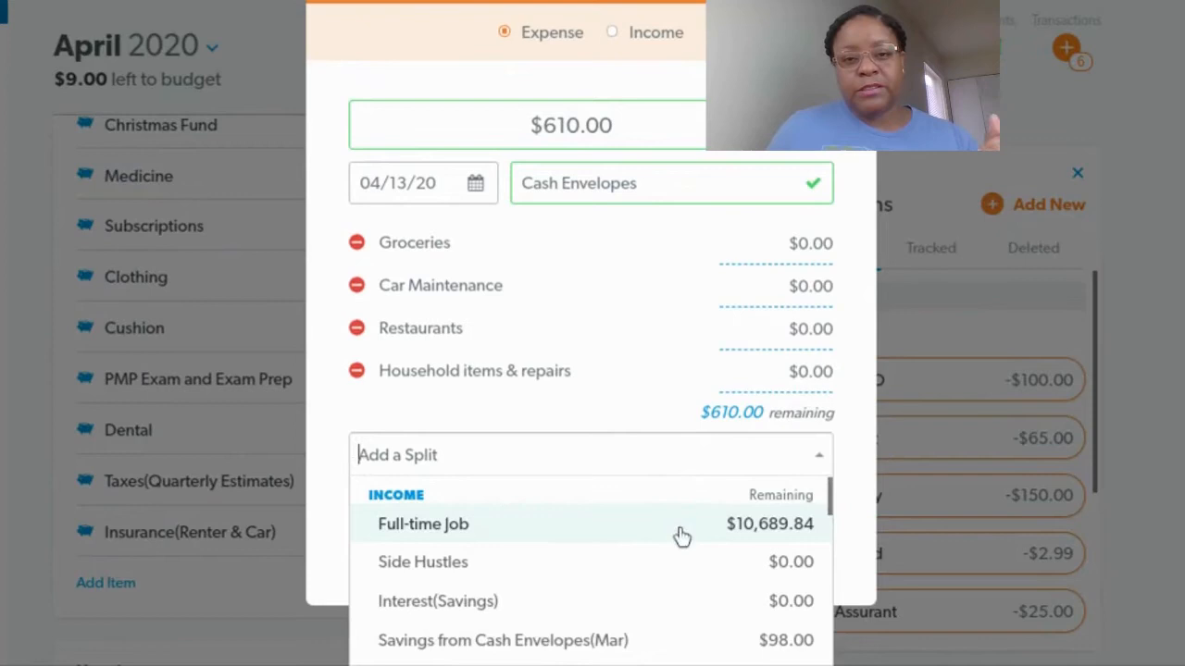
pyautogui.scroll(-3, 681, 535)
pyautogui.scroll(-2, 685, 527)
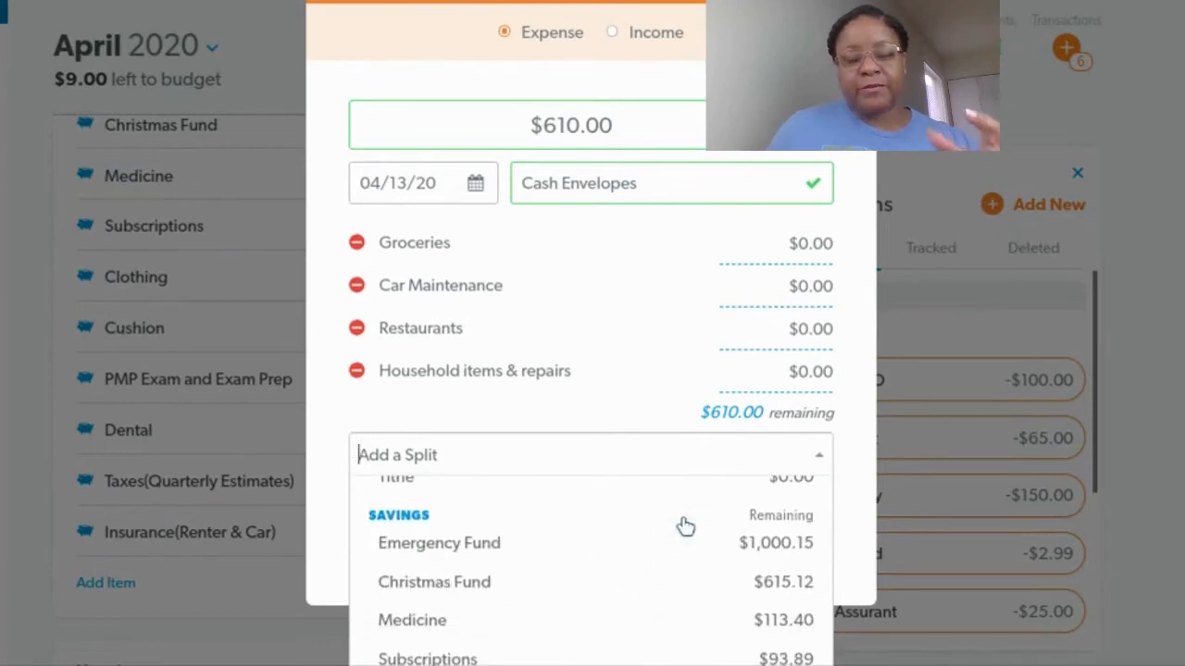
pyautogui.scroll(-2, 683, 524)
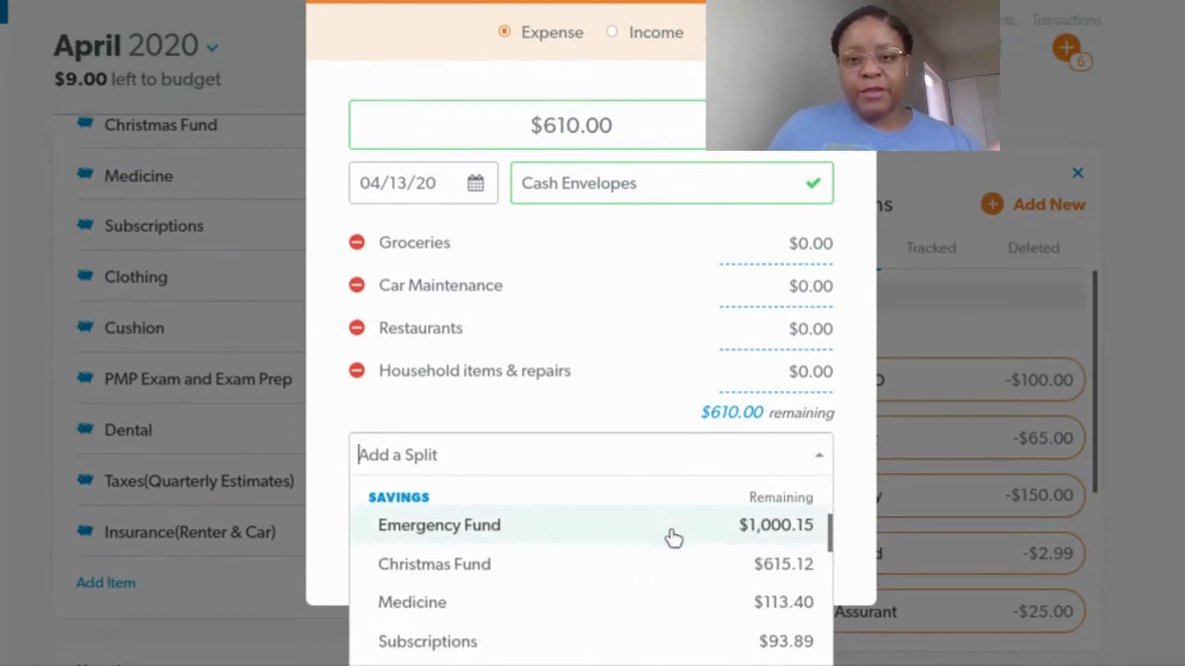
pyautogui.scroll(-5, 676, 530)
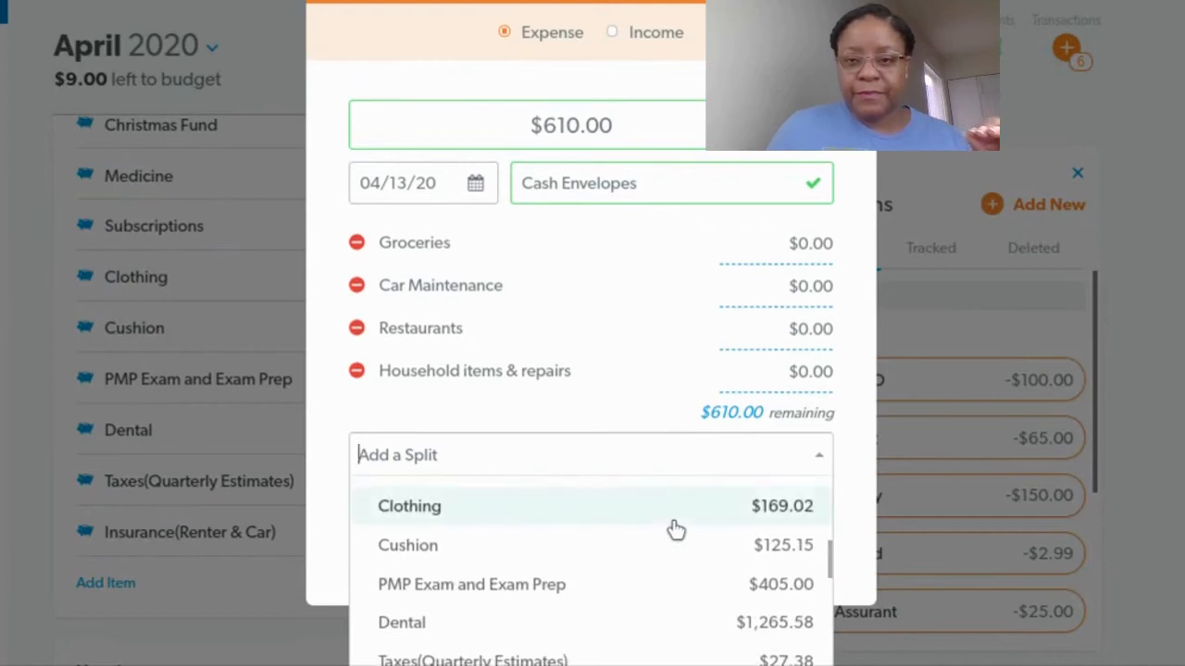
pyautogui.scroll(-4, 673, 533)
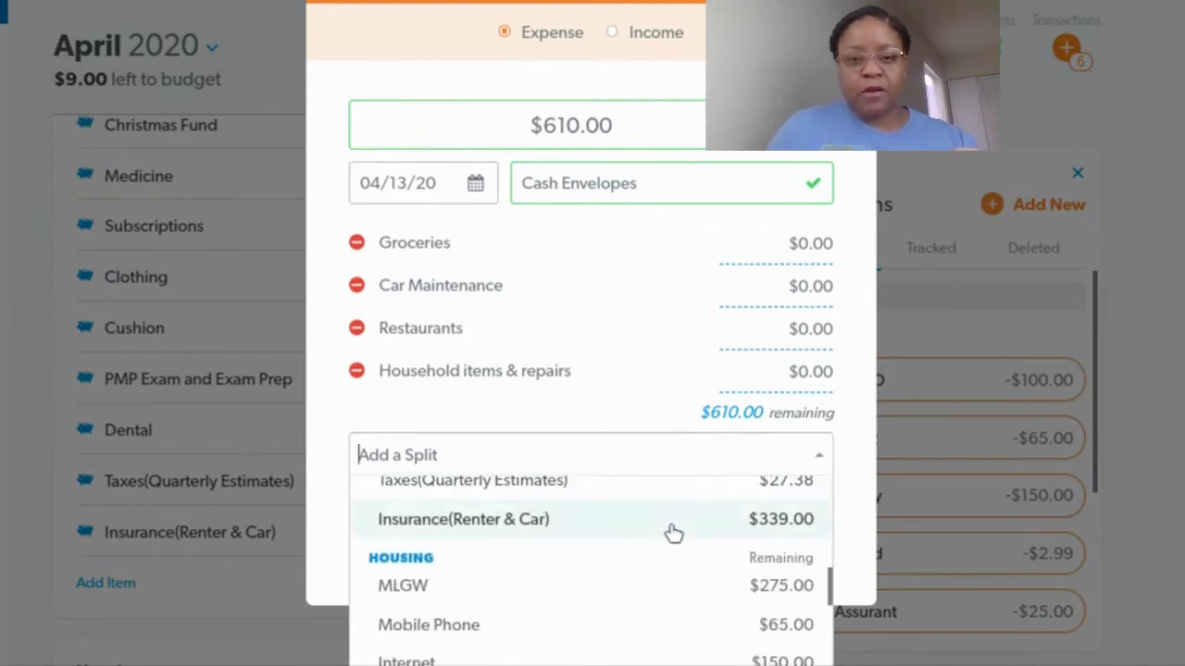
pyautogui.scroll(-6, 673, 533)
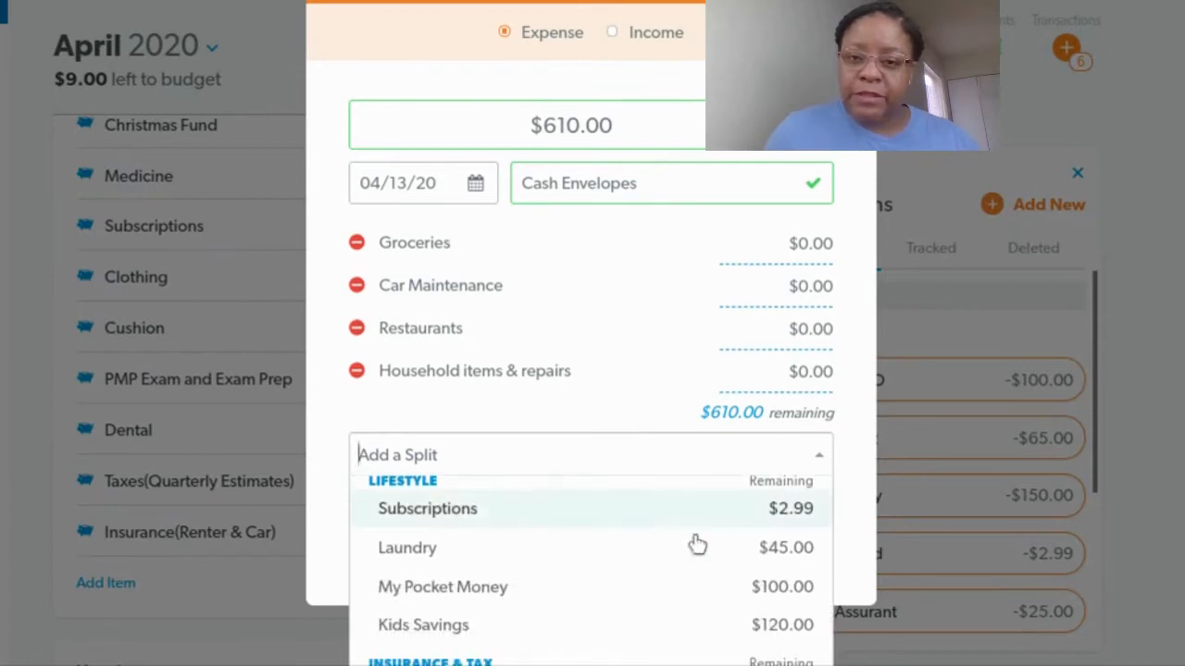
pyautogui.click(730, 552)
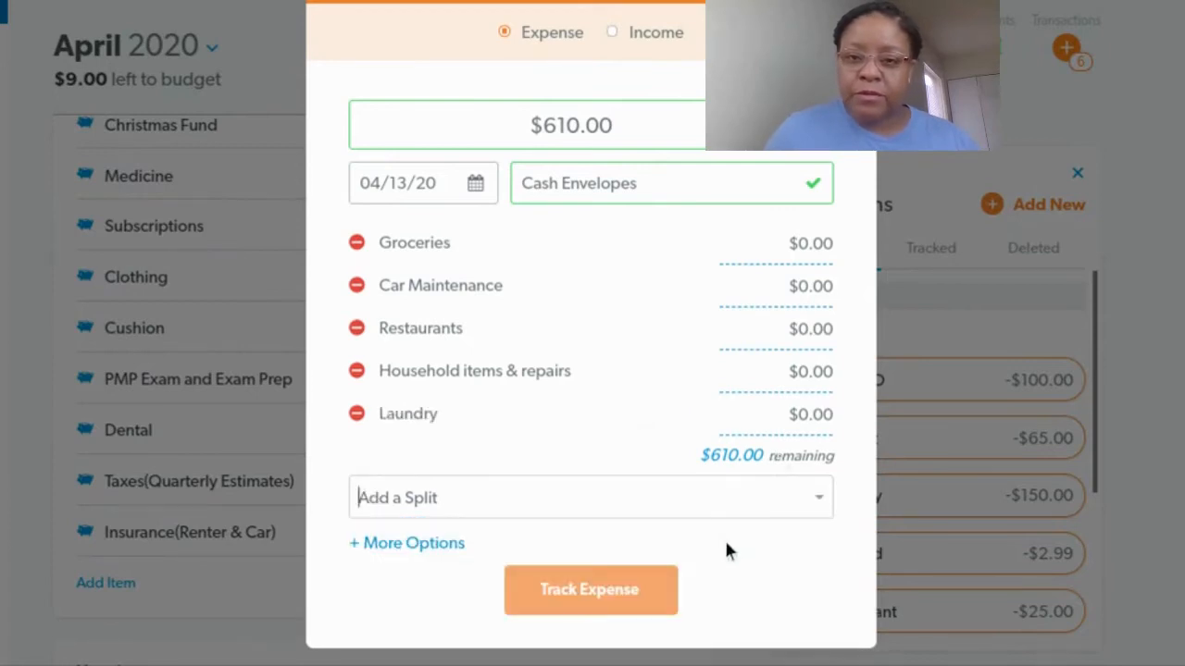
# Add My Pocket Money as another split of the expense
pyautogui.click(818, 499)
pyautogui.scroll(-5, 663, 570)
pyautogui.scroll(-10, 663, 571)
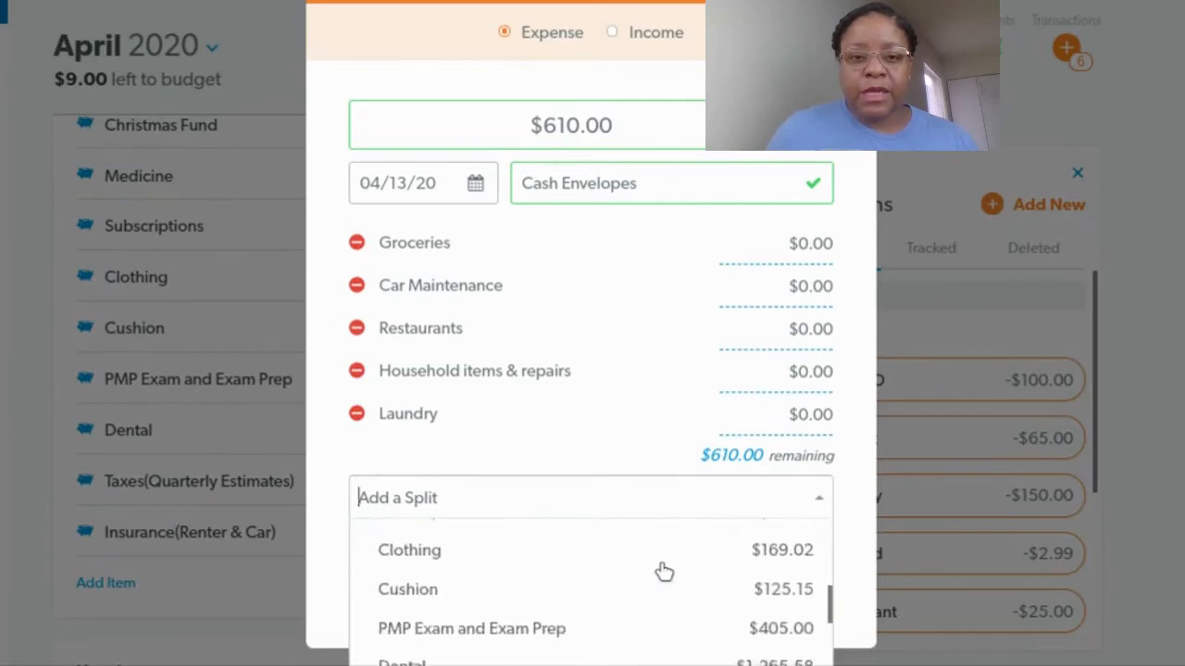
pyautogui.scroll(-5, 663, 570)
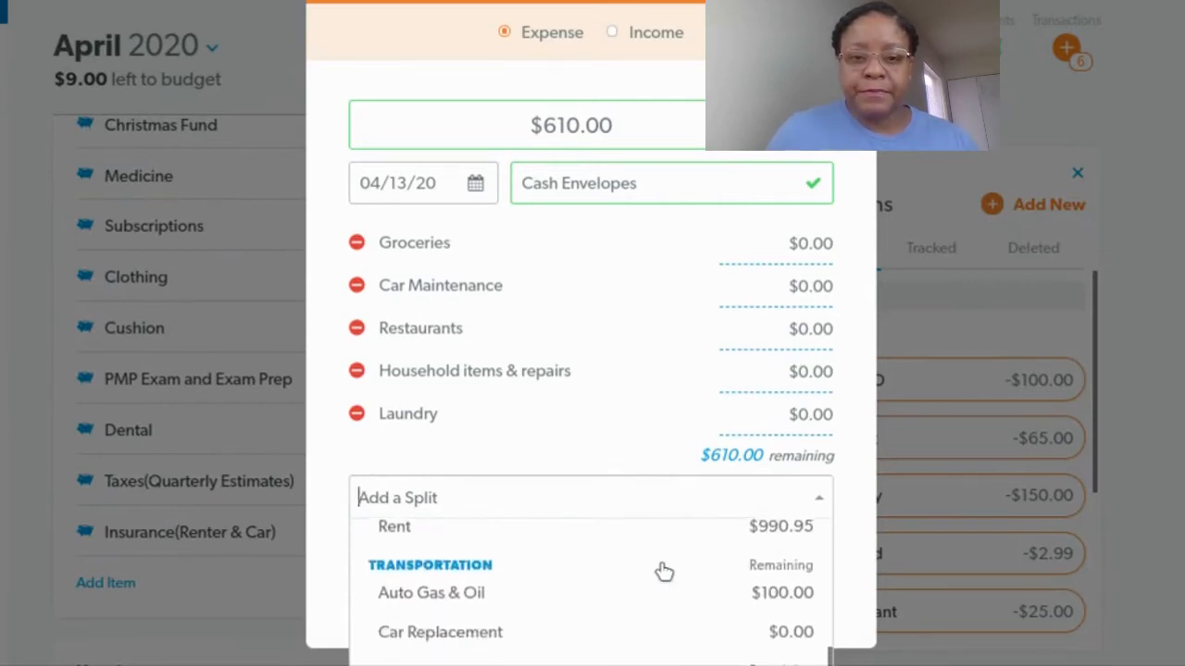
pyautogui.click(536, 597)
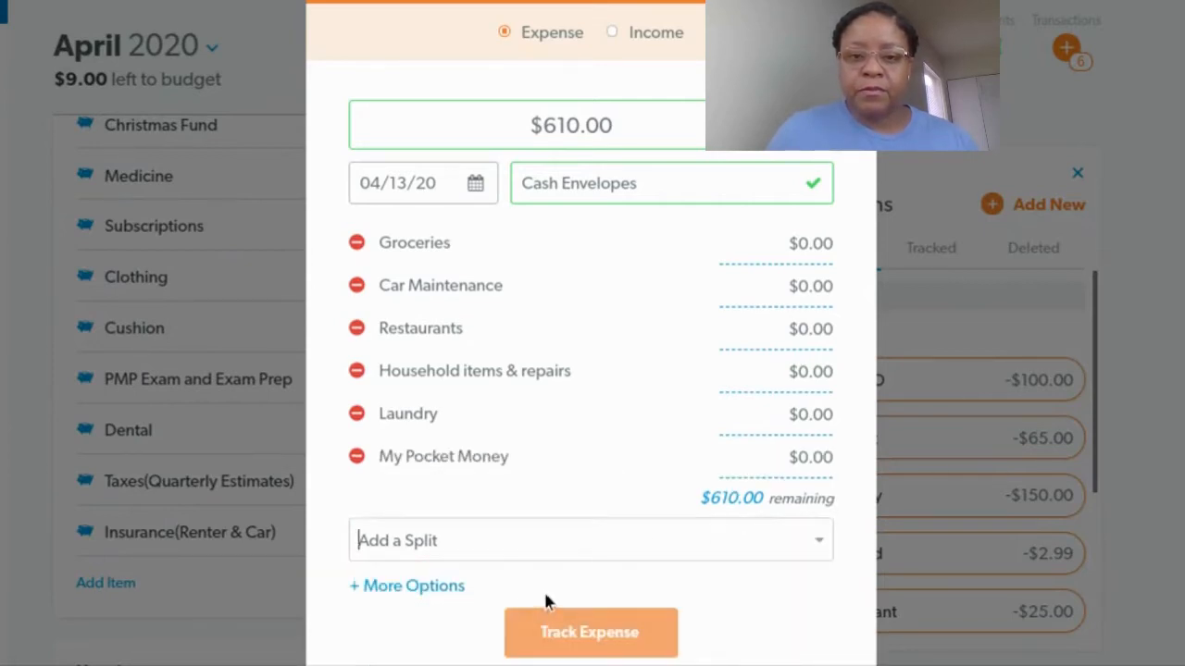
# Set the Groceries split amount to 300.00
pyautogui.click(812, 242)
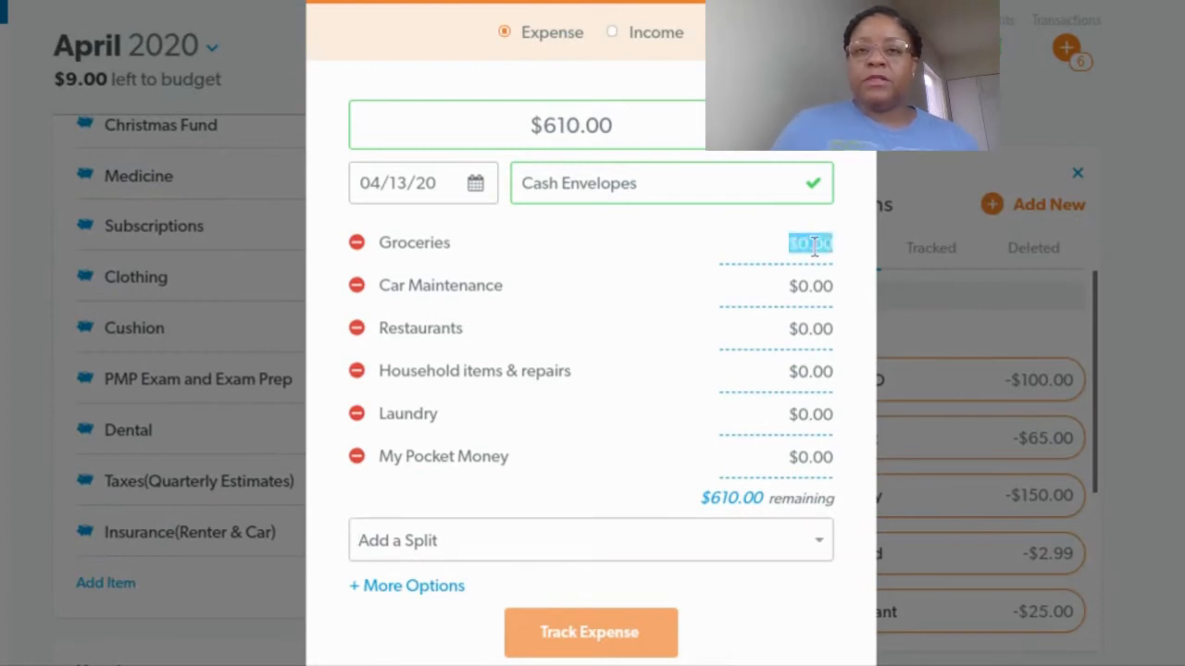
pyautogui.write('3')
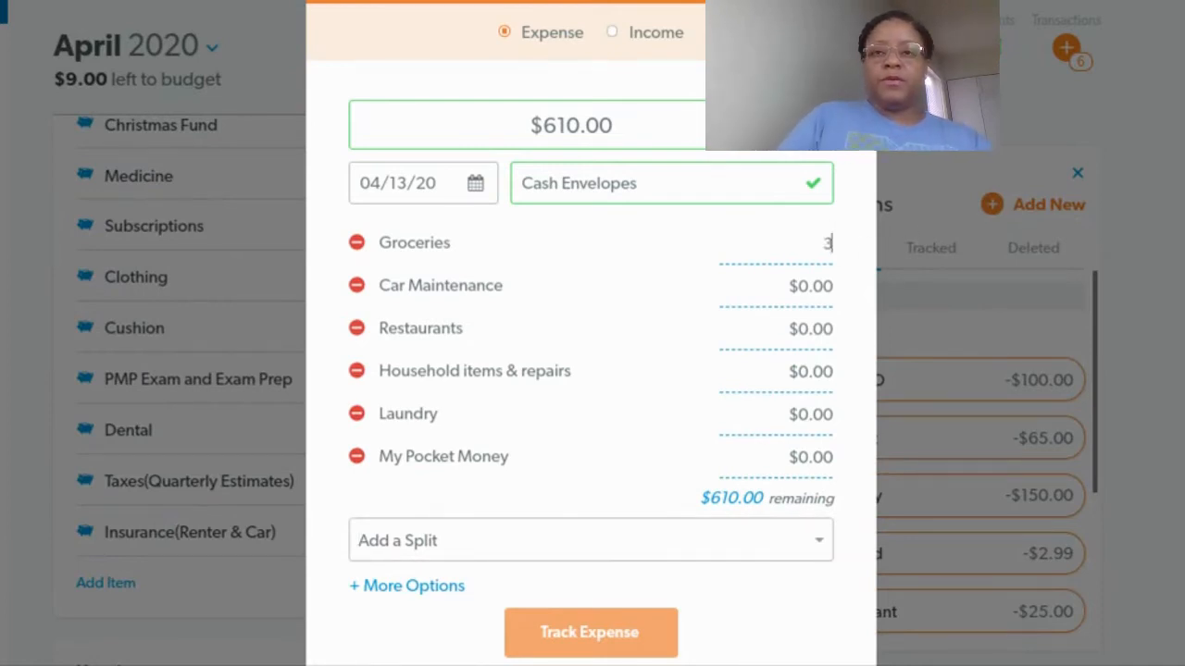
pyautogui.write('00.0')
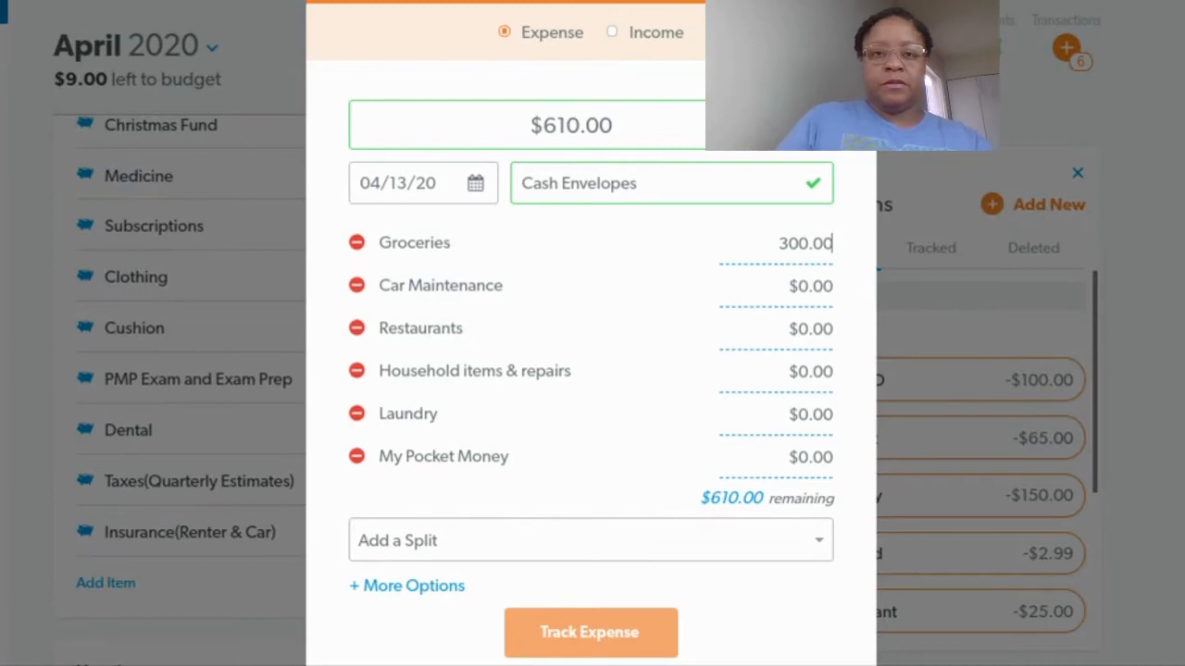
# Set the Car Maintenance split to 75.00 and the Restaurants split to 40.00
pyautogui.press('Tab')
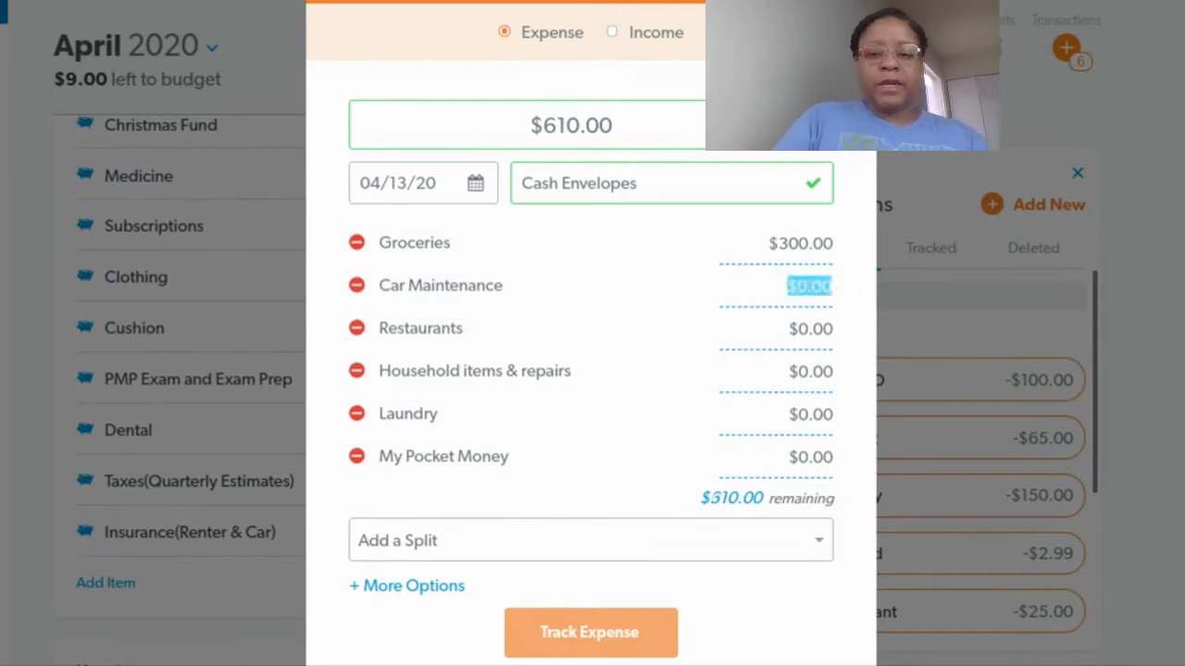
pyautogui.write('75.00')
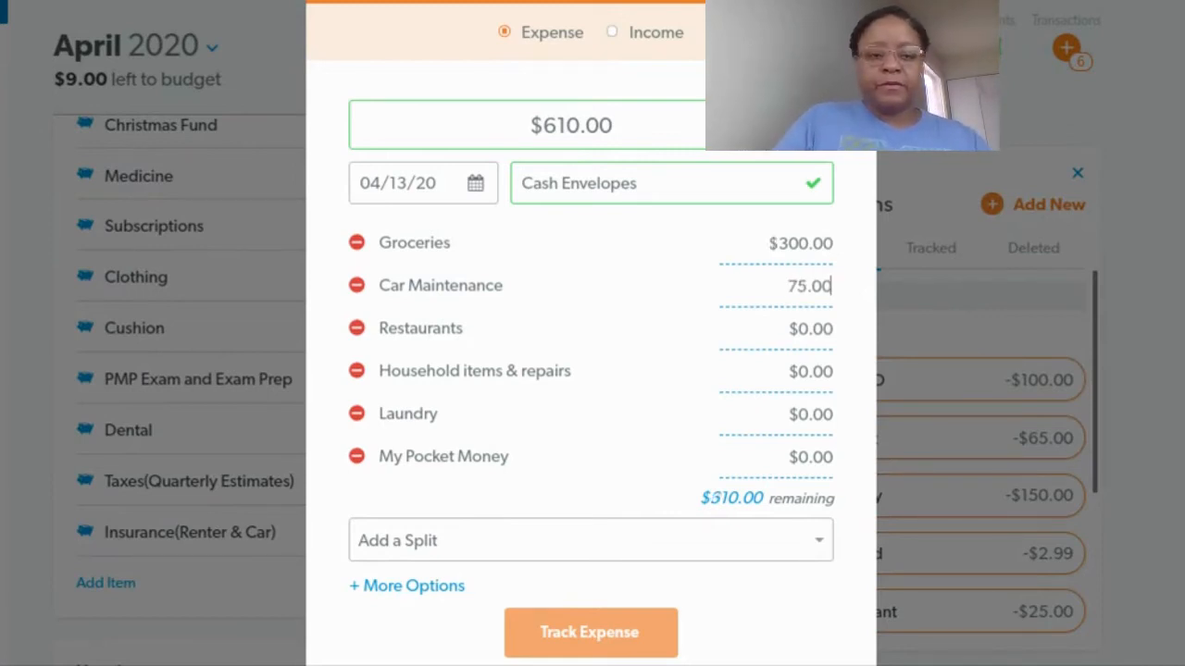
pyautogui.press('Tab')
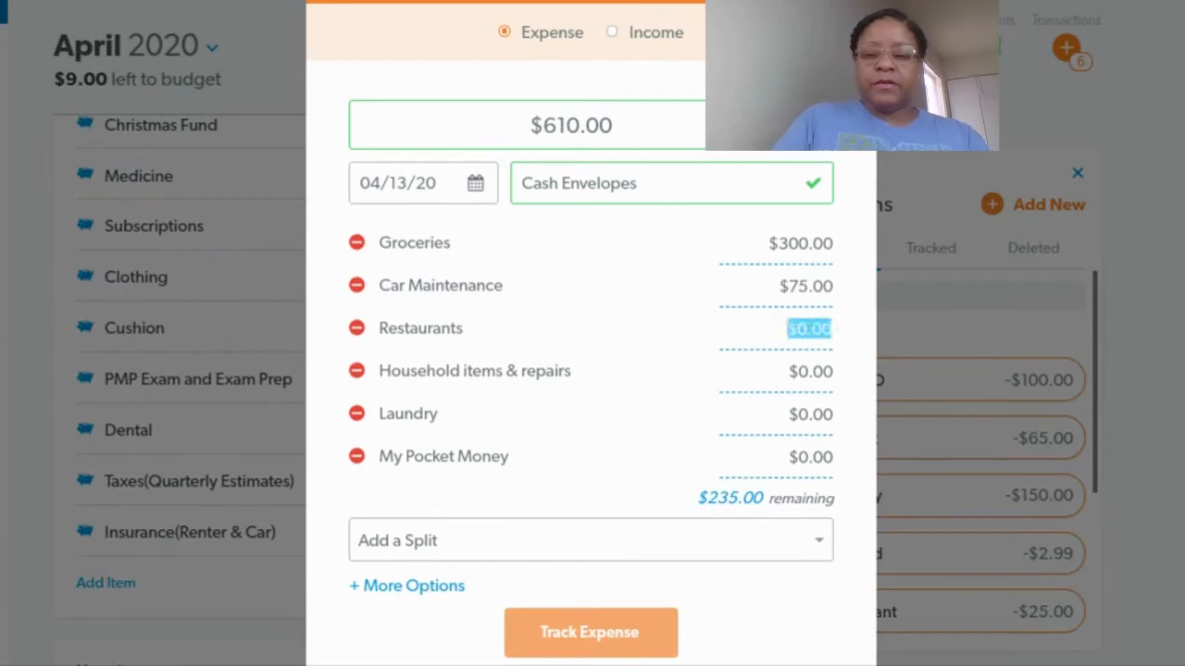
pyautogui.write('40.0')
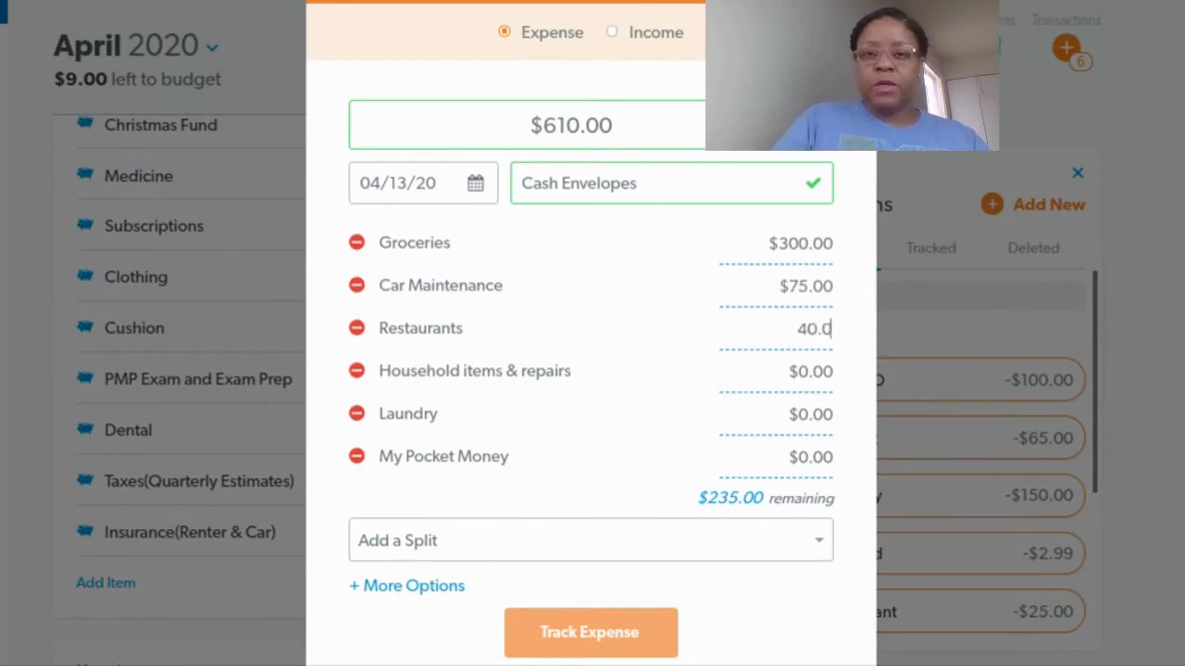
pyautogui.press('Tab')
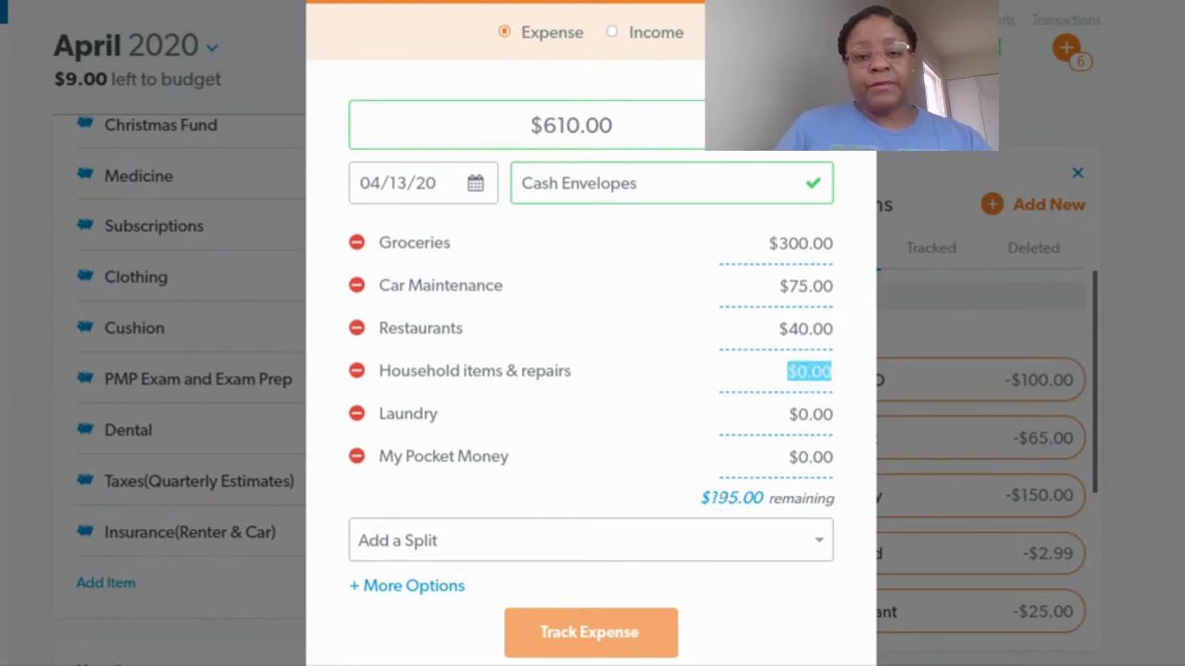
# Set the Household items & repairs split to 50 and the Laundry split to 45.00
pyautogui.write('50')
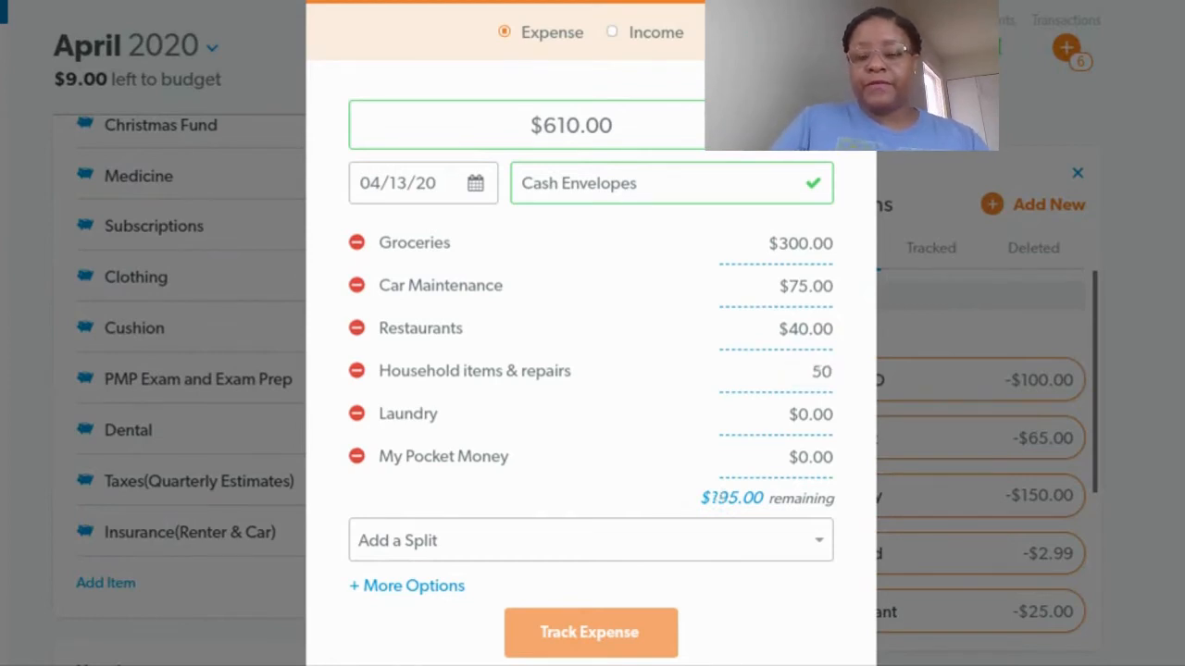
pyautogui.press('Tab')
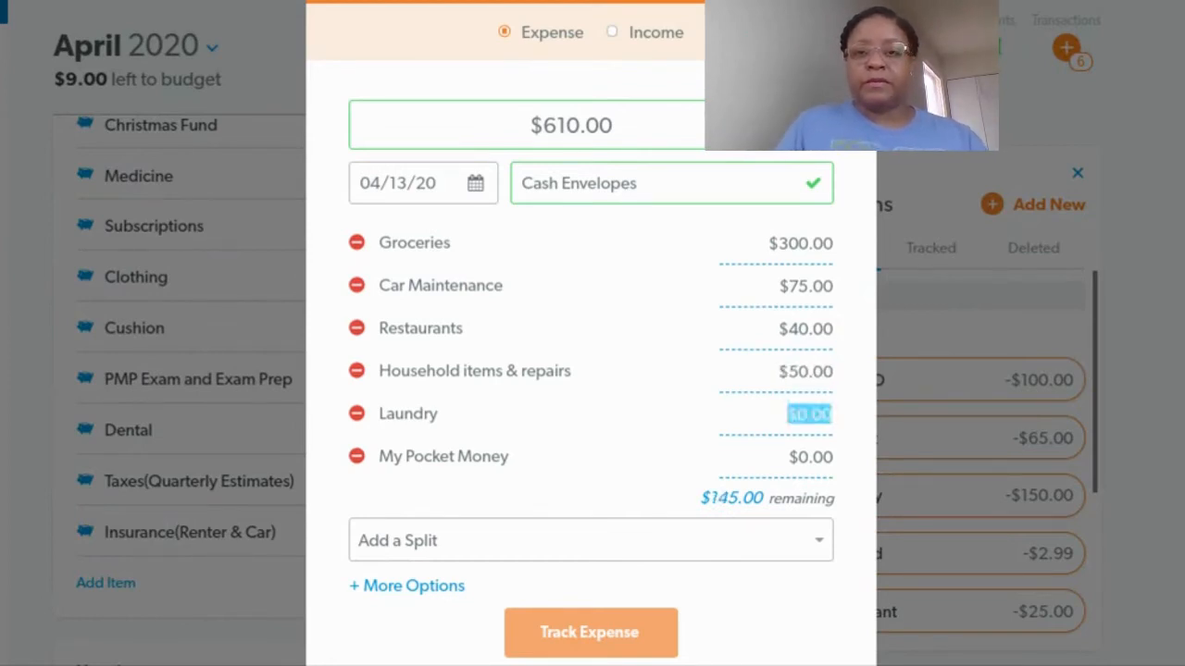
pyautogui.write('45')
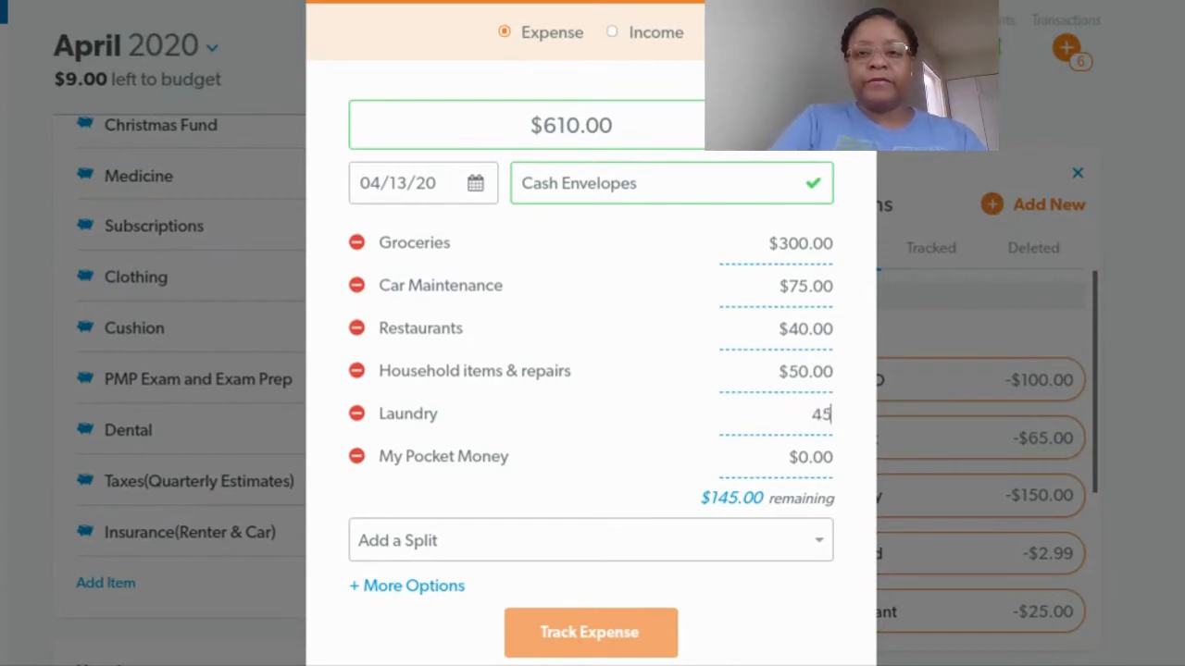
pyautogui.write('.00')
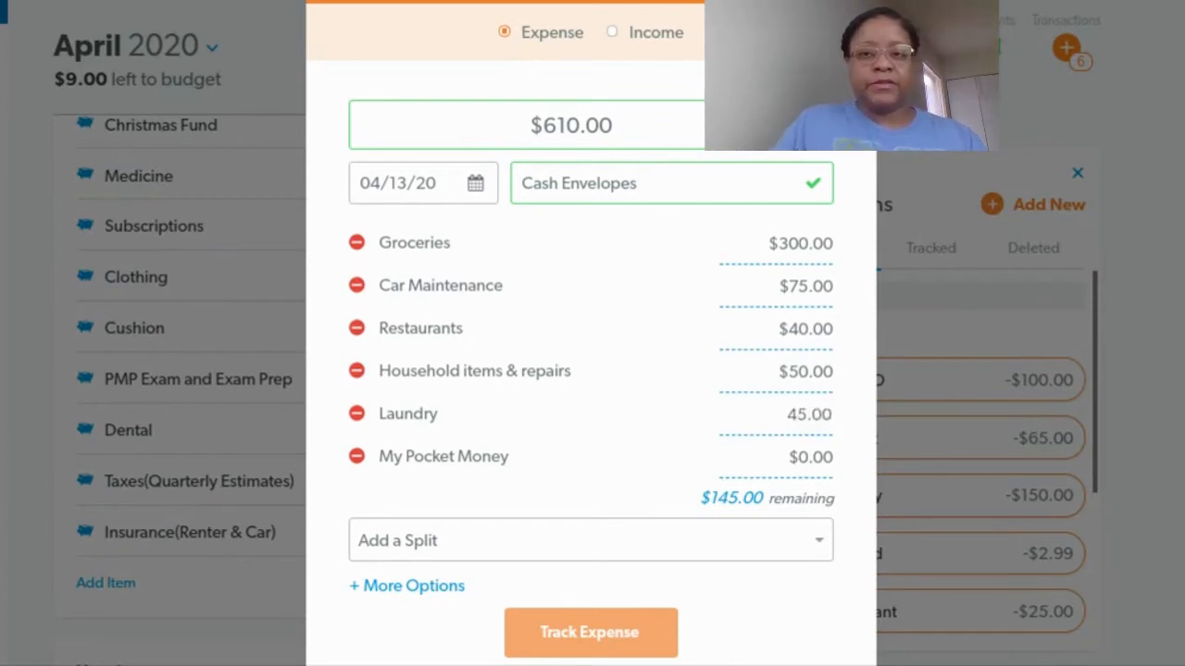
pyautogui.press('Tab')
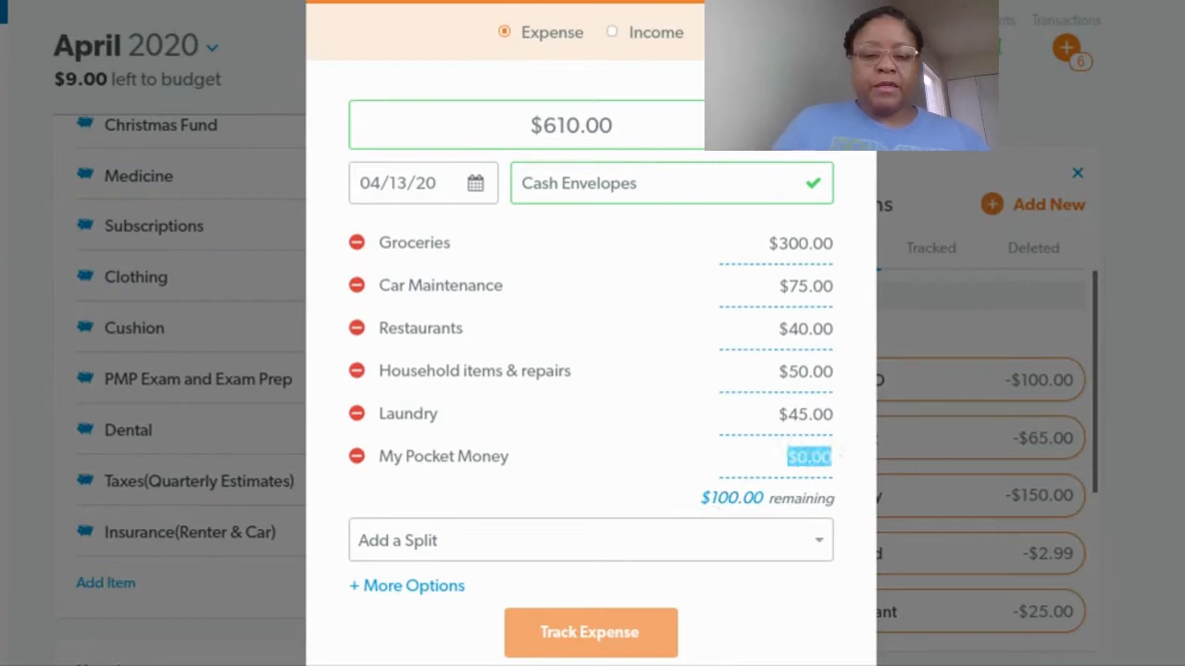
# Set the My Pocket Money split to 100 and track the Cash Envelopes expense
pyautogui.write('10')
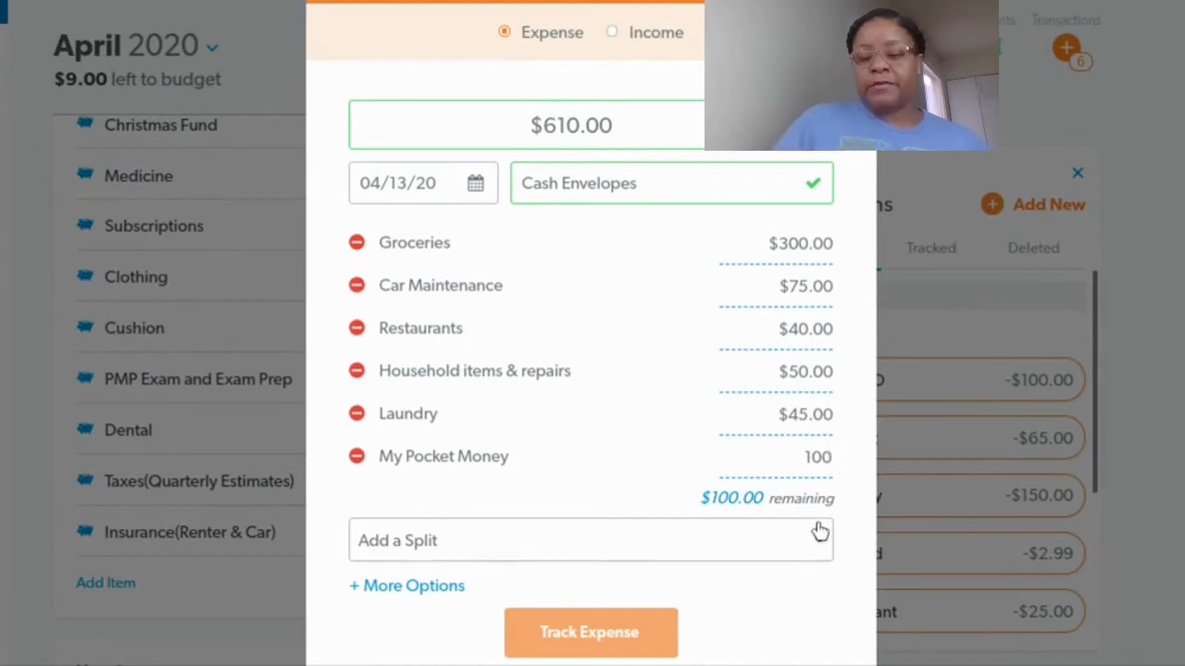
pyautogui.press('Tab')
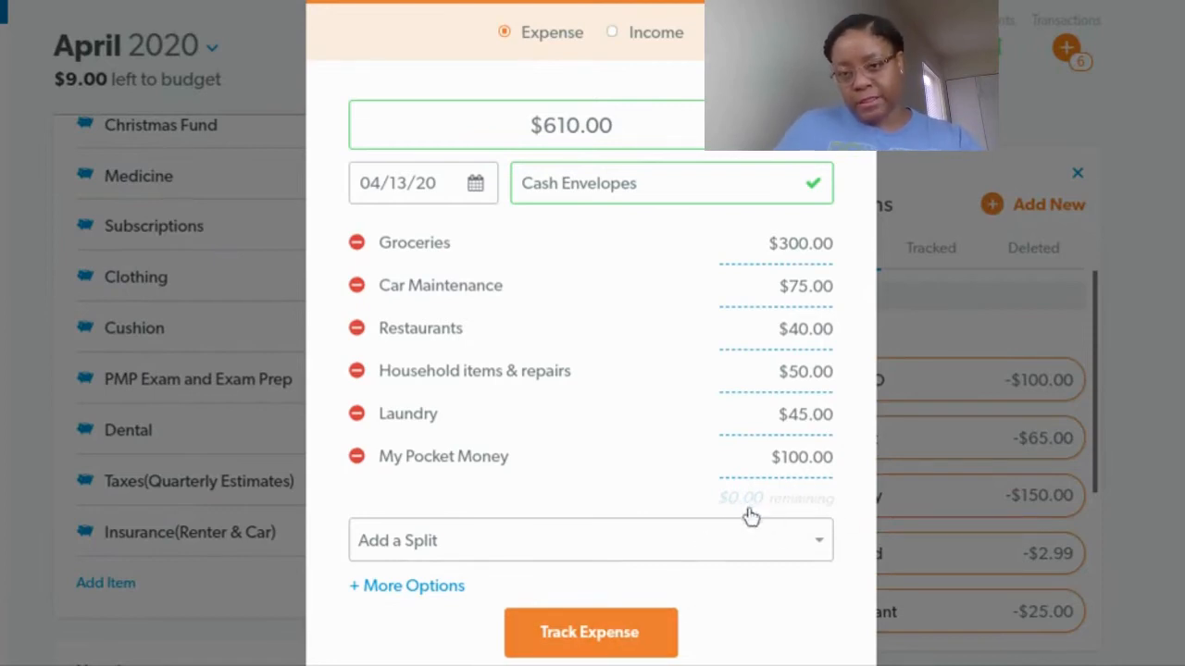
pyautogui.click(584, 648)
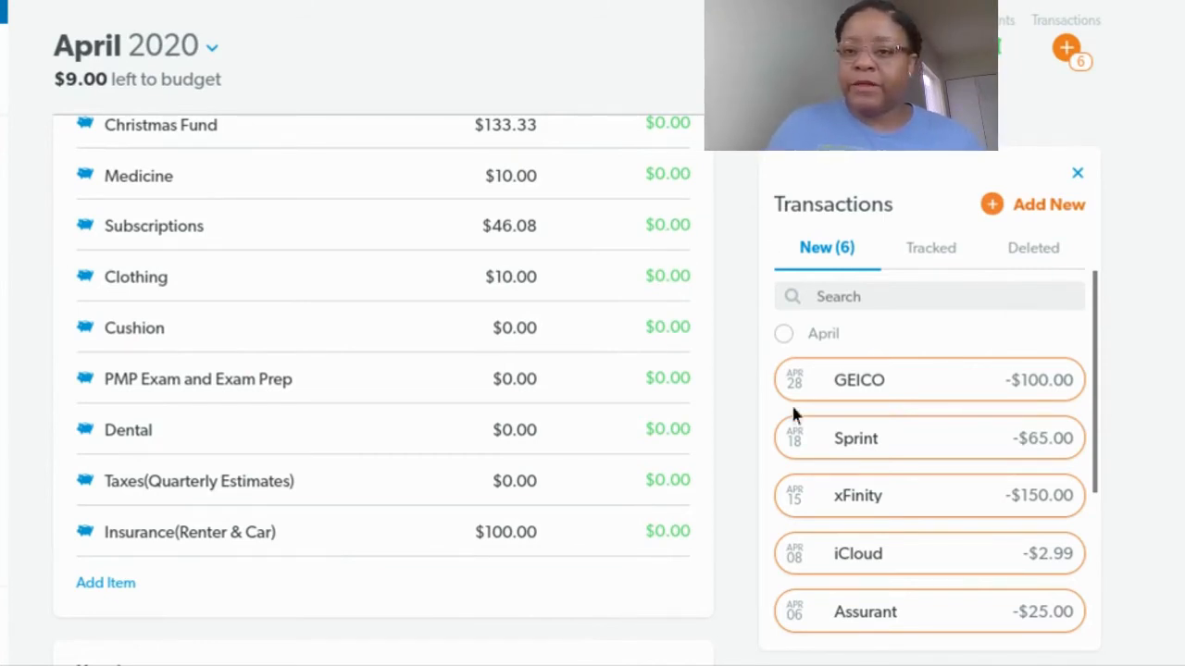
# Open the Rent transaction for editing and assign it to the Rent budget item under Housing
pyautogui.scroll(-3, 867, 381)
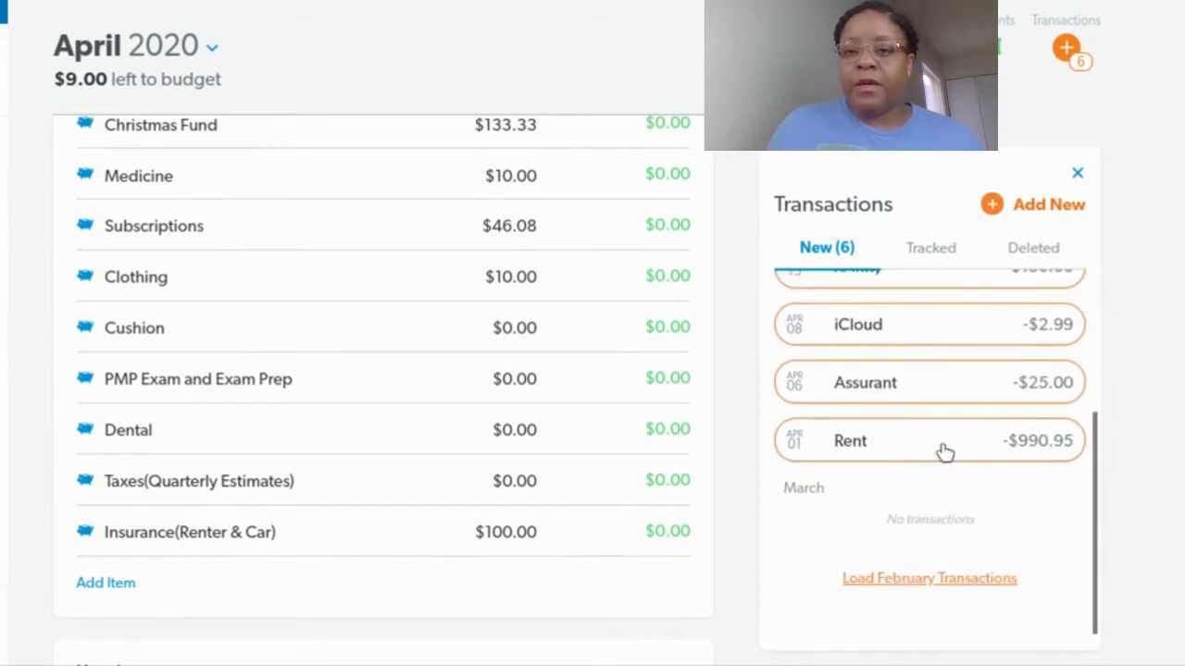
pyautogui.moveTo(944, 454)
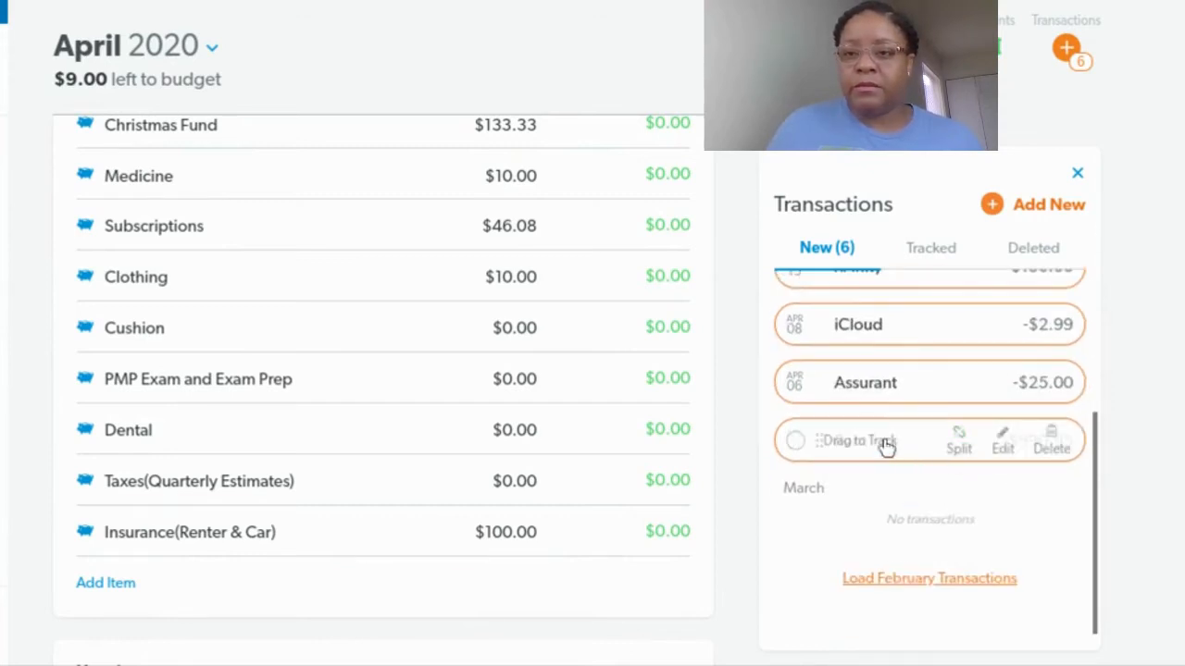
pyautogui.click(1004, 446)
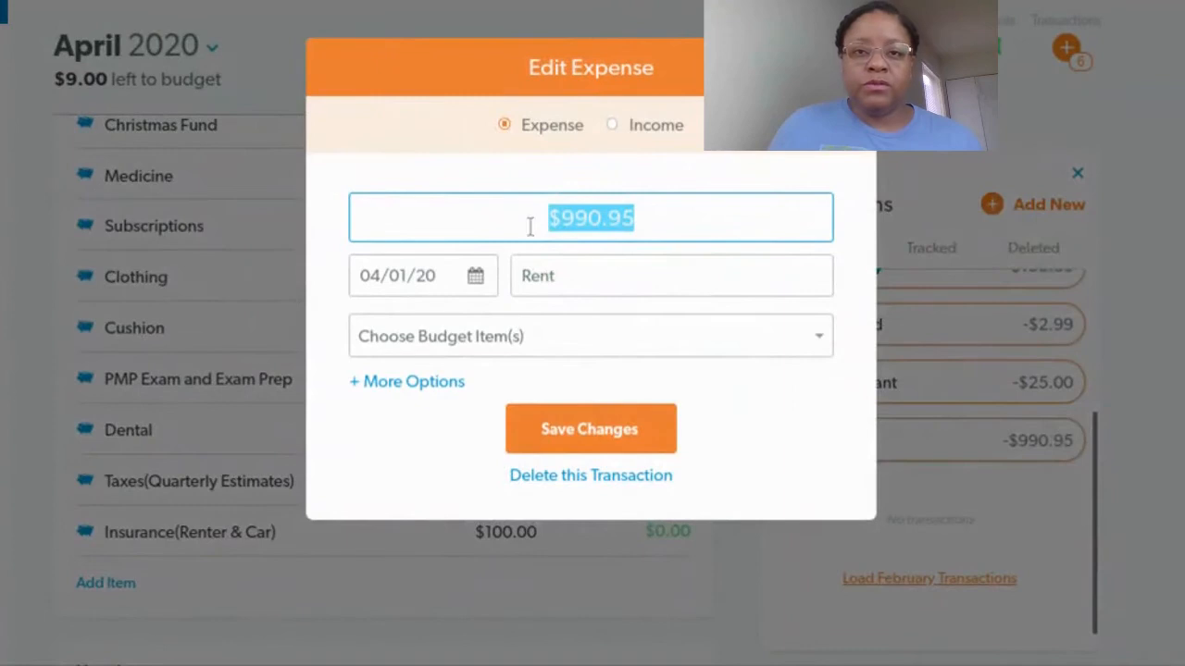
pyautogui.click(821, 339)
pyautogui.scroll(-5, 582, 470)
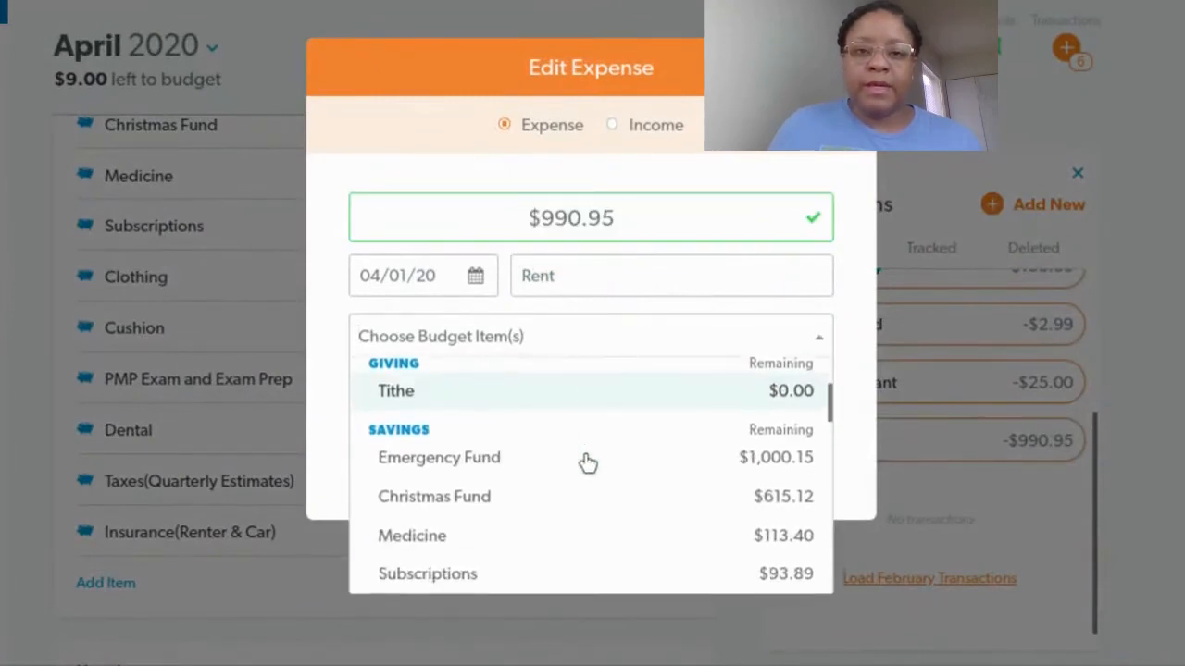
pyautogui.scroll(-1, 588, 461)
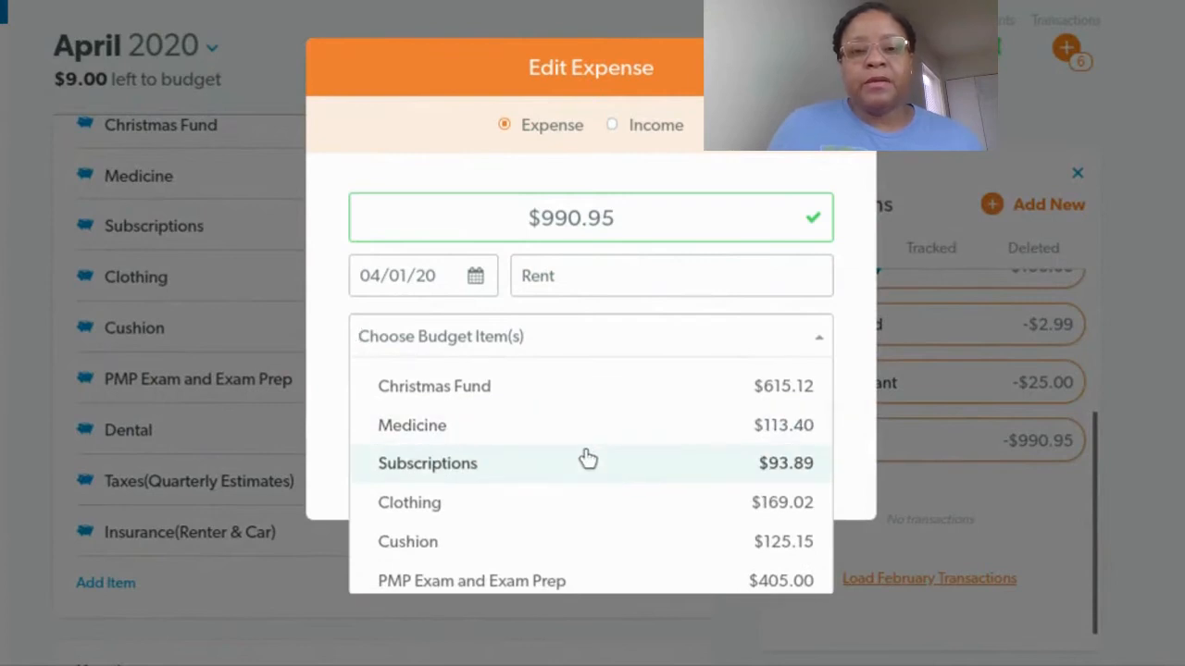
pyautogui.scroll(-4, 587, 458)
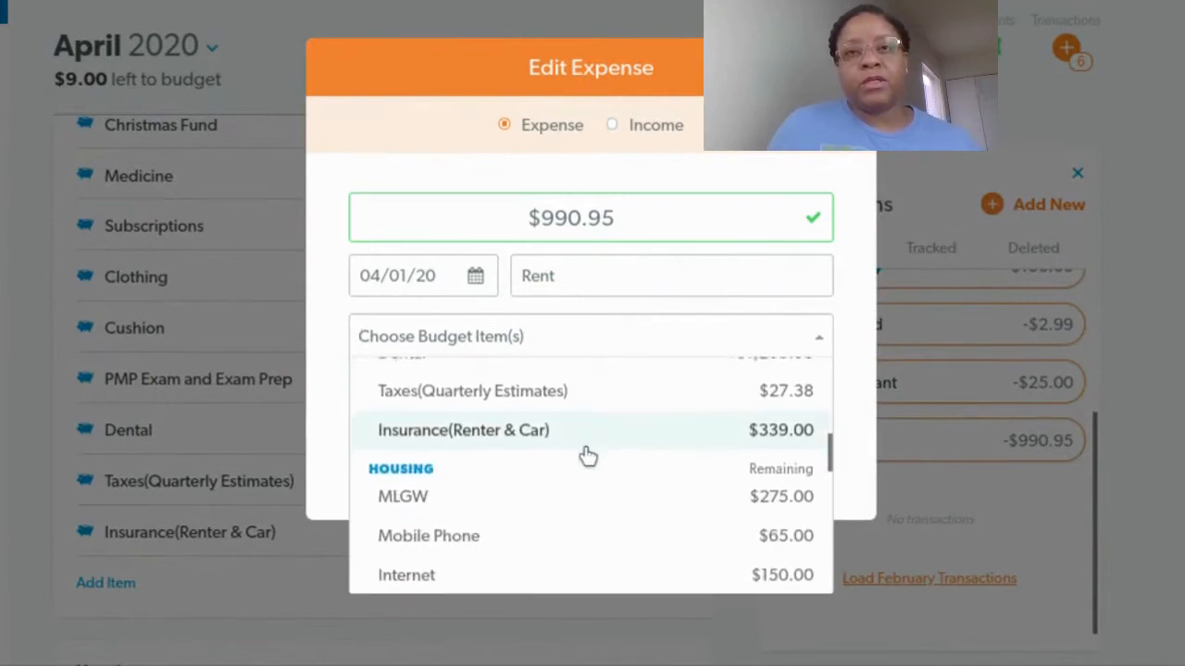
pyautogui.scroll(-2, 585, 456)
pyautogui.scroll(-3, 581, 455)
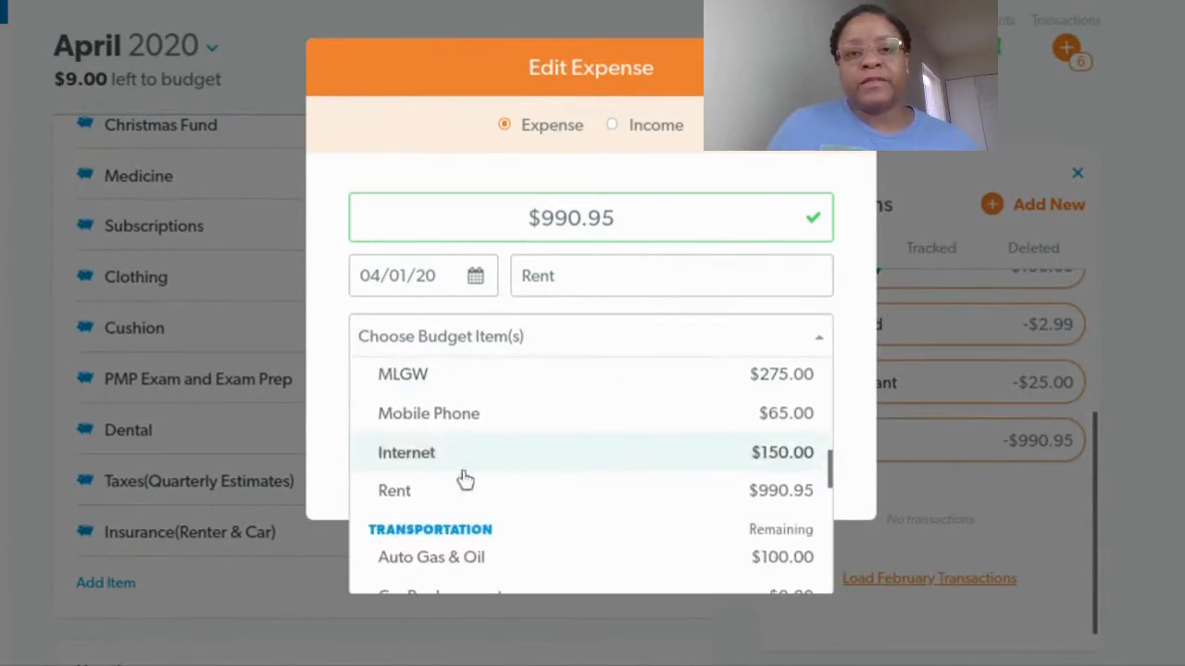
pyautogui.click(463, 489)
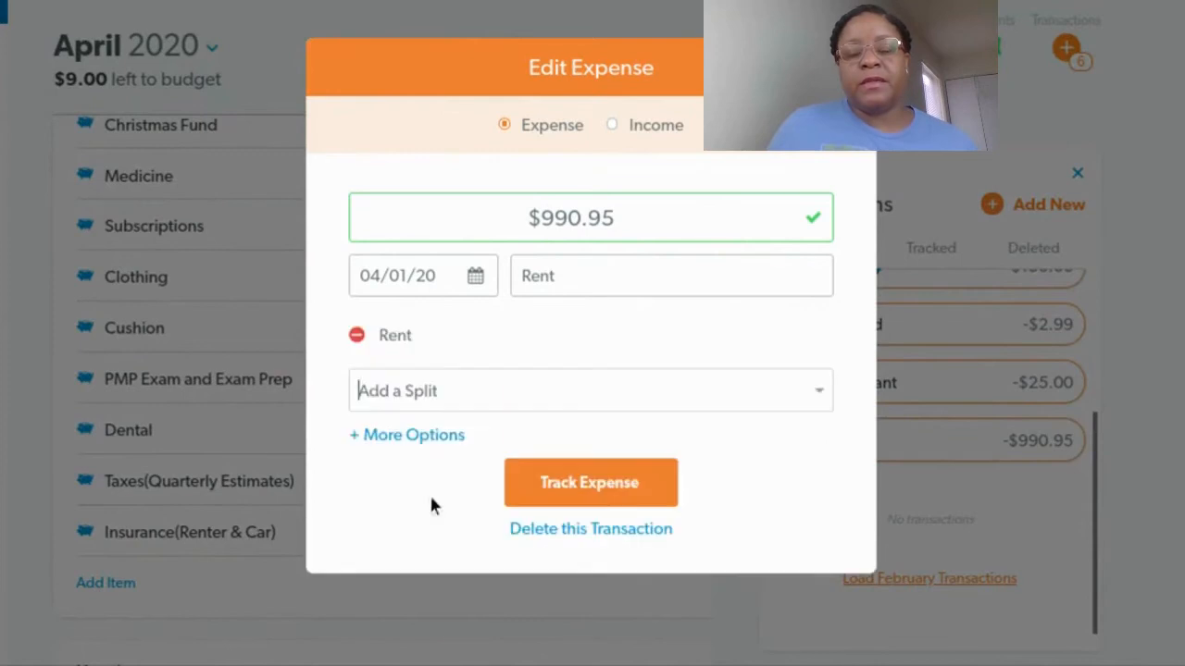
# Change the Rent transaction amount to 987.00 and track the expense
pyautogui.click(623, 217)
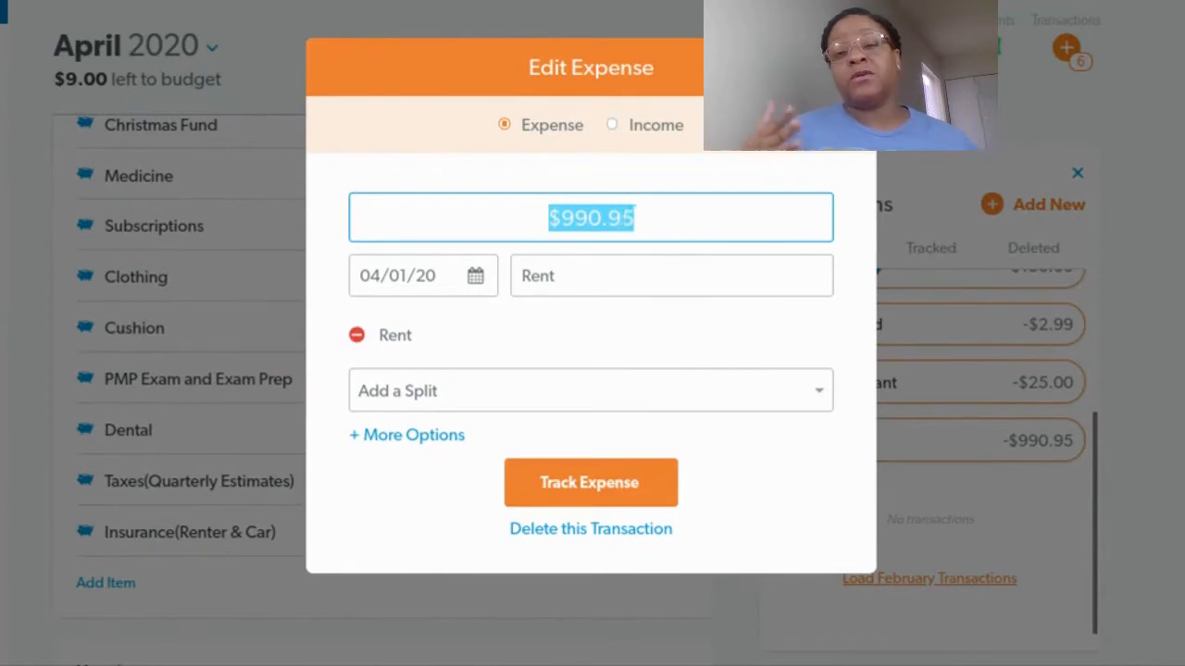
pyautogui.write('9')
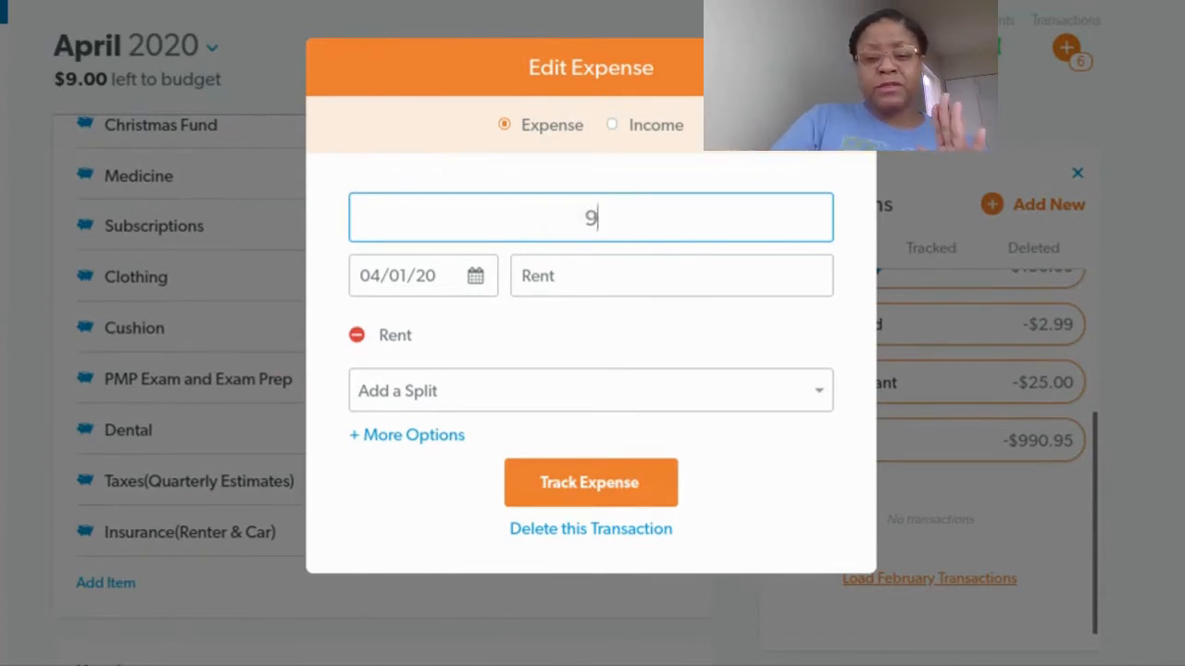
pyautogui.write('87.00')
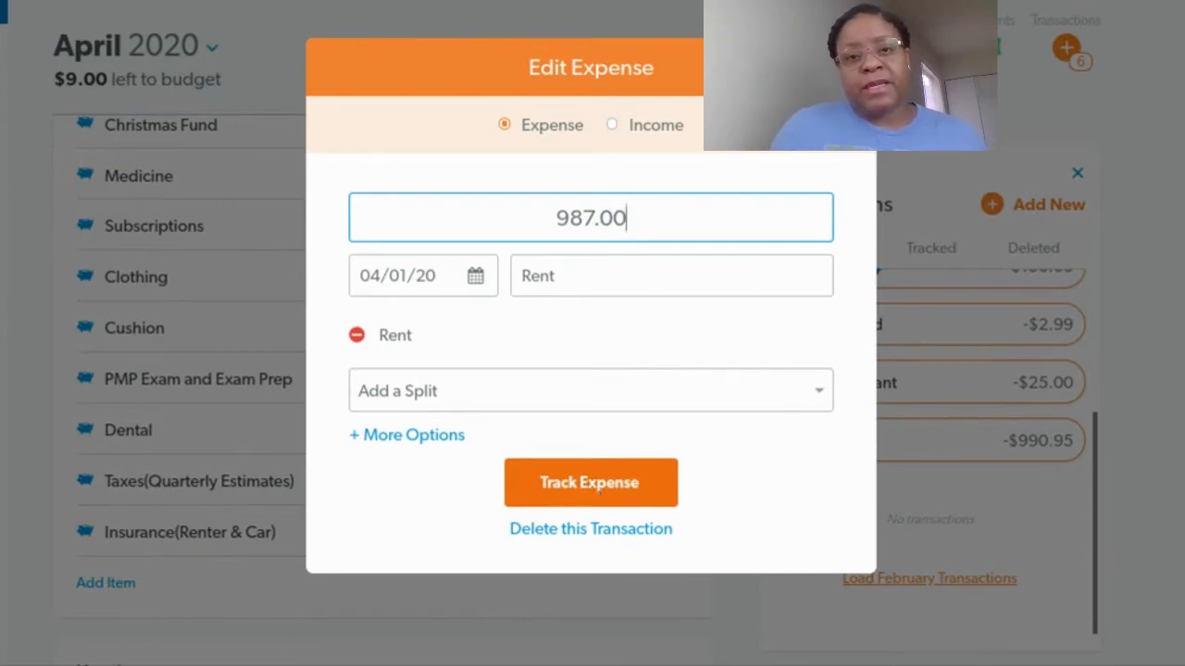
pyautogui.click(594, 487)
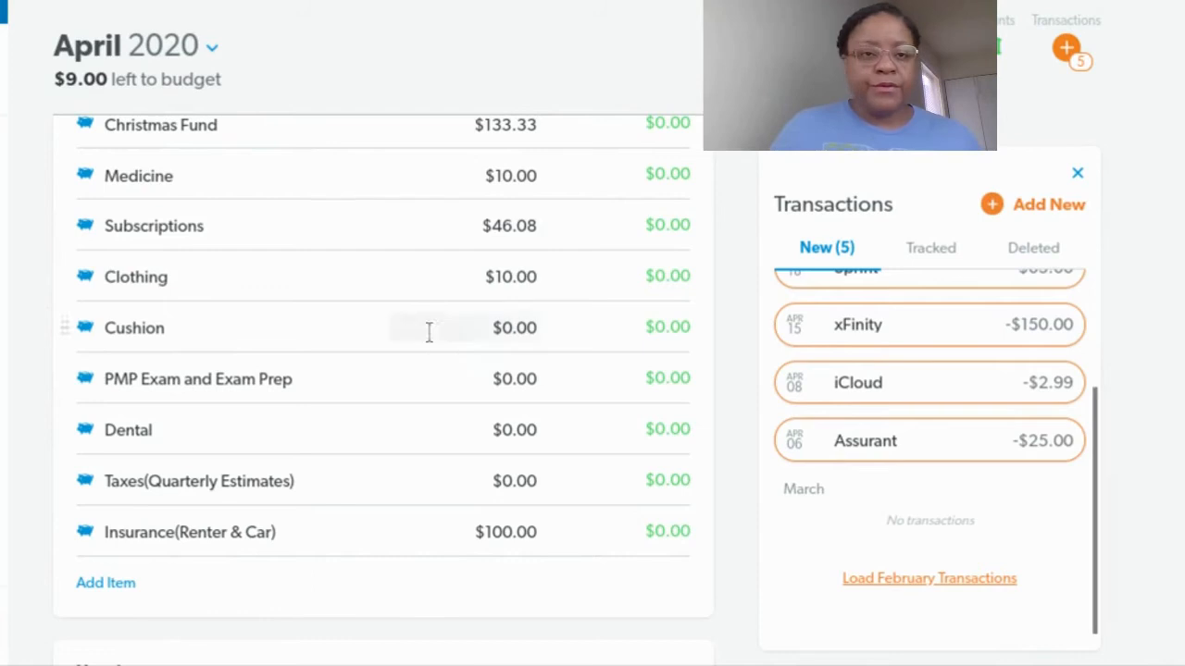
# Set the Rent item's planned amount to 987.00 and close its detail panel
pyautogui.scroll(-5, 426, 334)
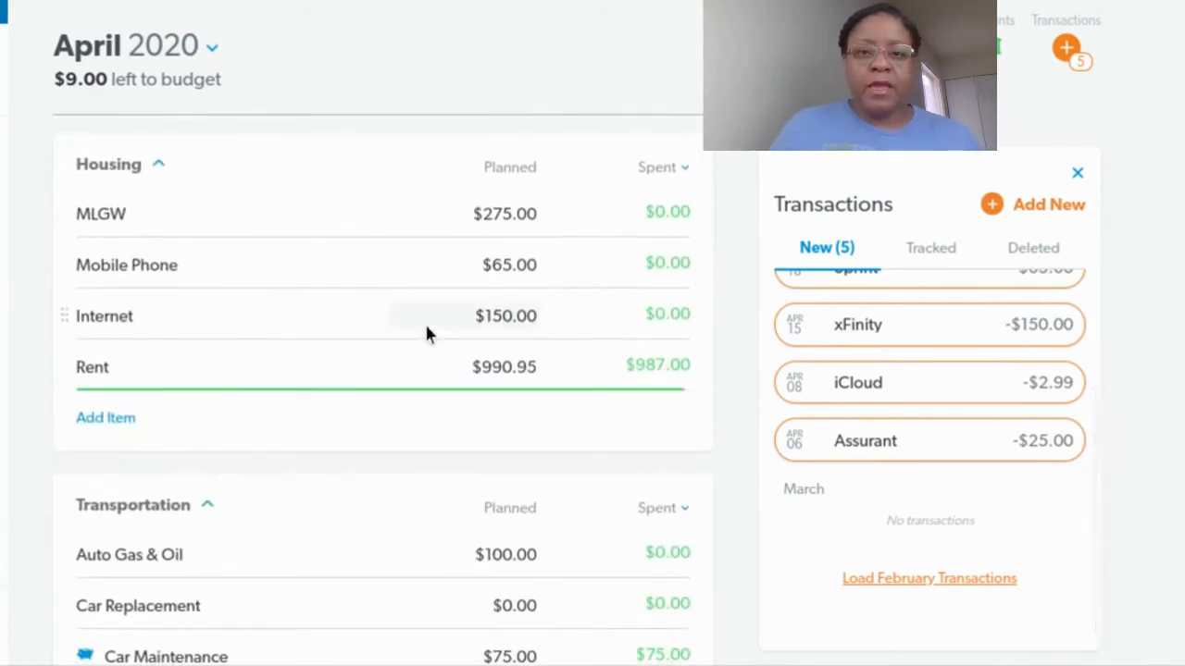
pyautogui.click(562, 387)
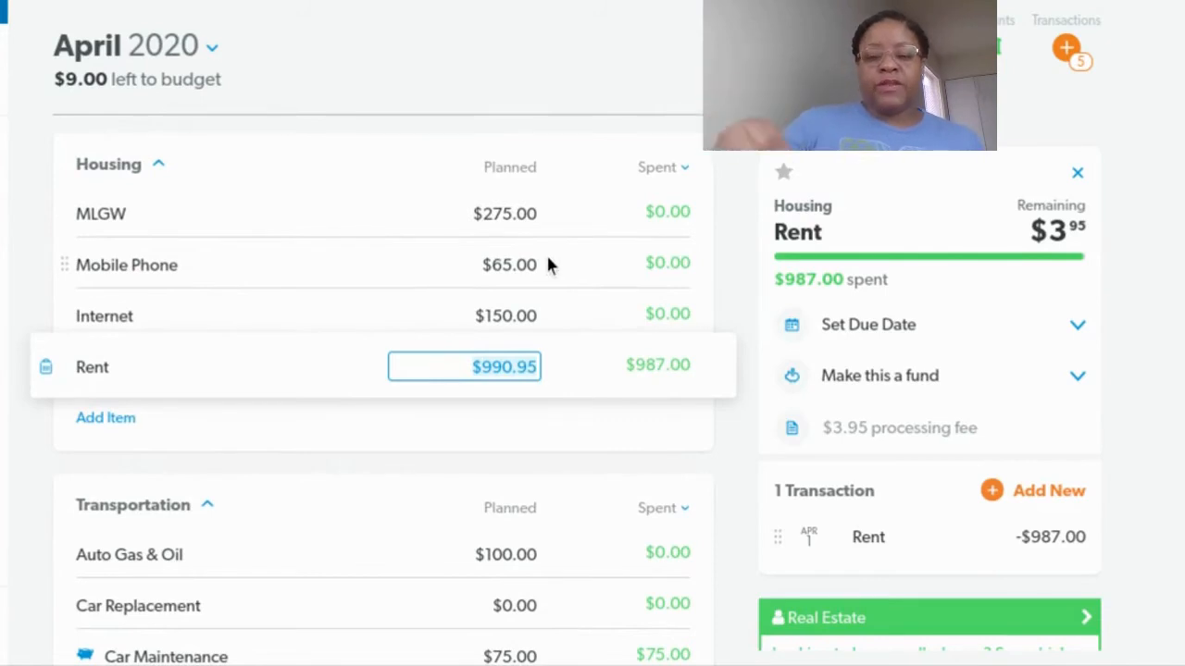
pyautogui.write('987.00')
pyautogui.press('Tab')
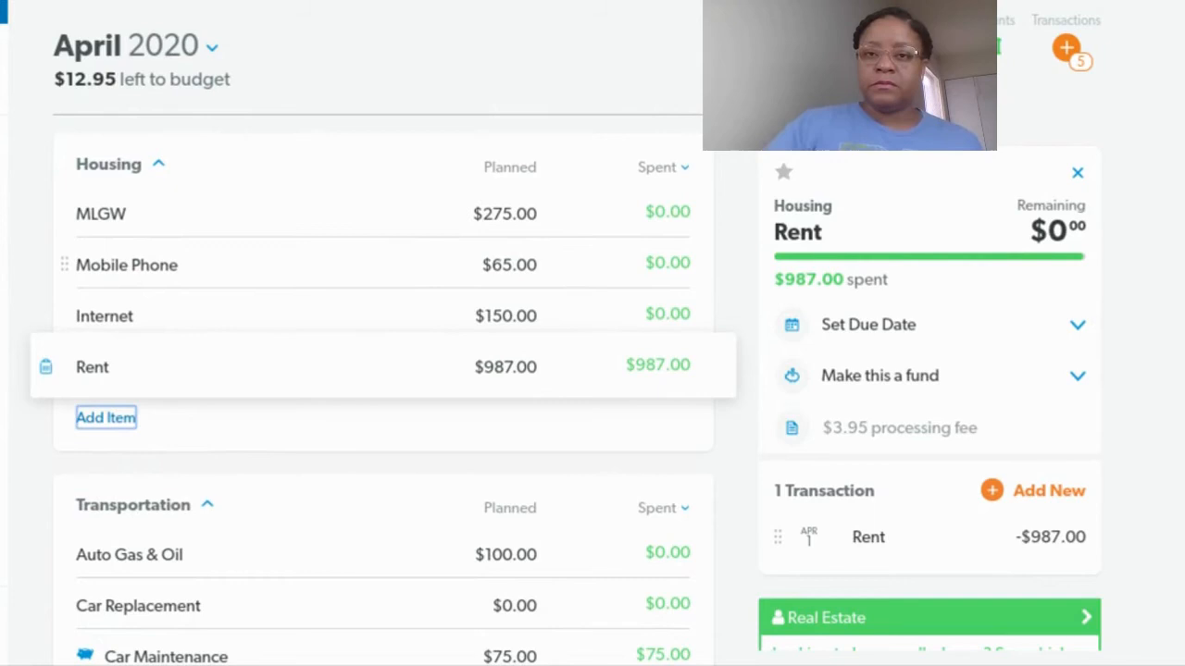
pyautogui.click(1079, 176)
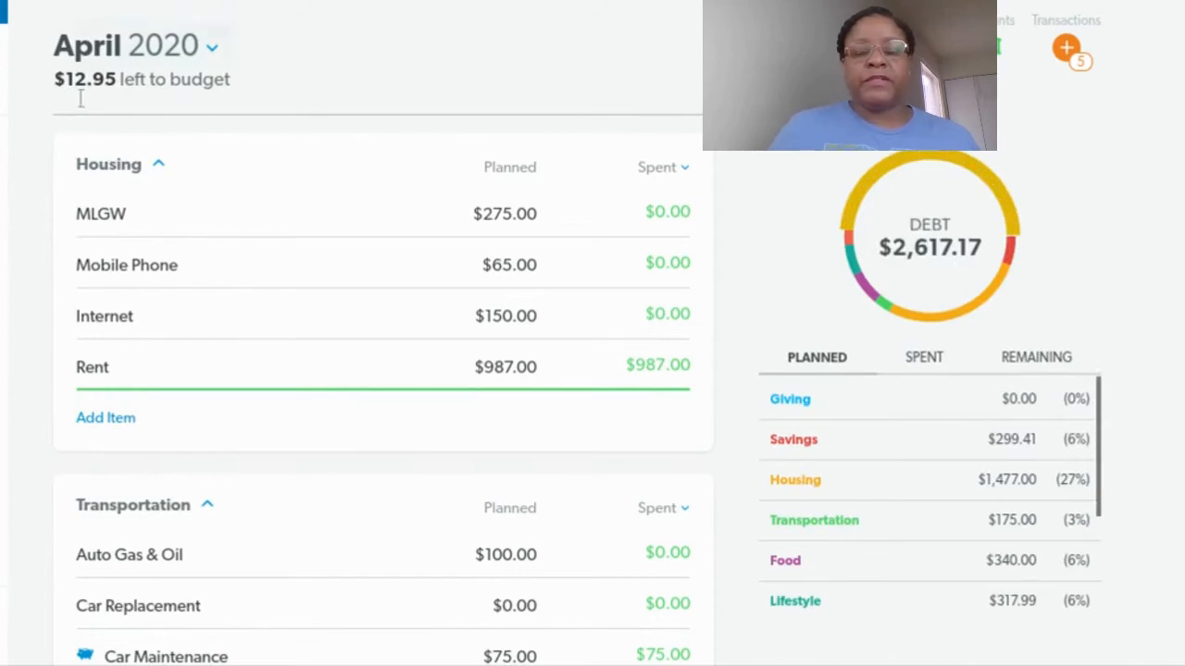
# Open the Assurant transaction for editing and change its amount to 23.25
pyautogui.click(1066, 54)
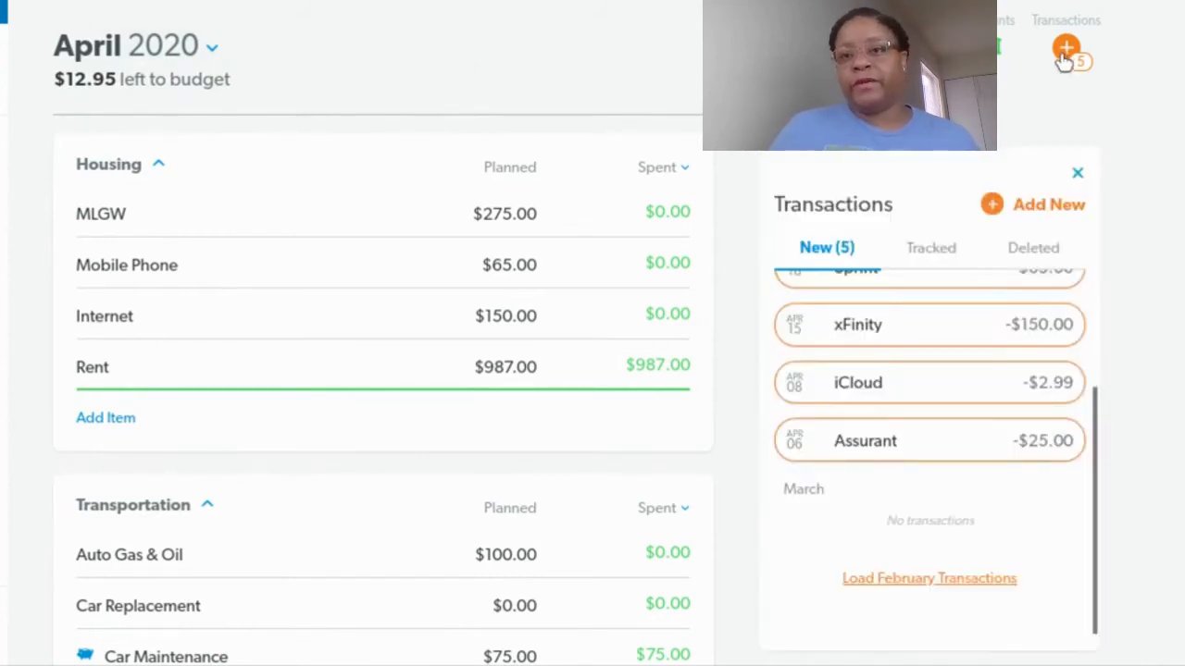
pyautogui.moveTo(942, 440)
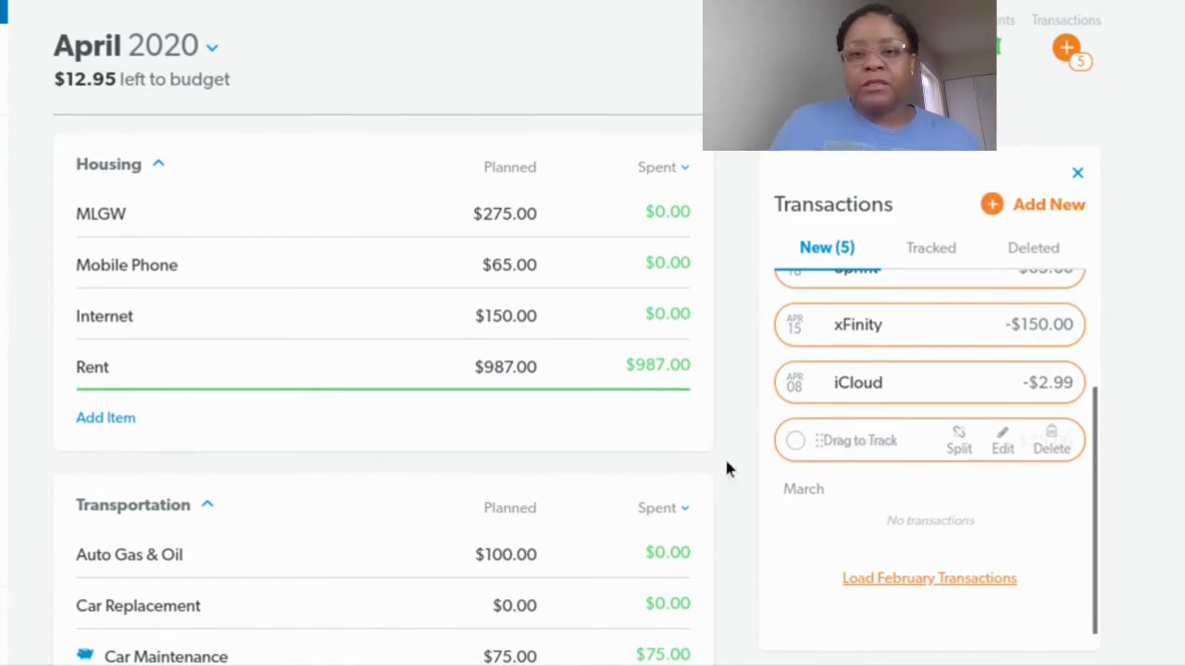
pyautogui.scroll(-1, 422, 471)
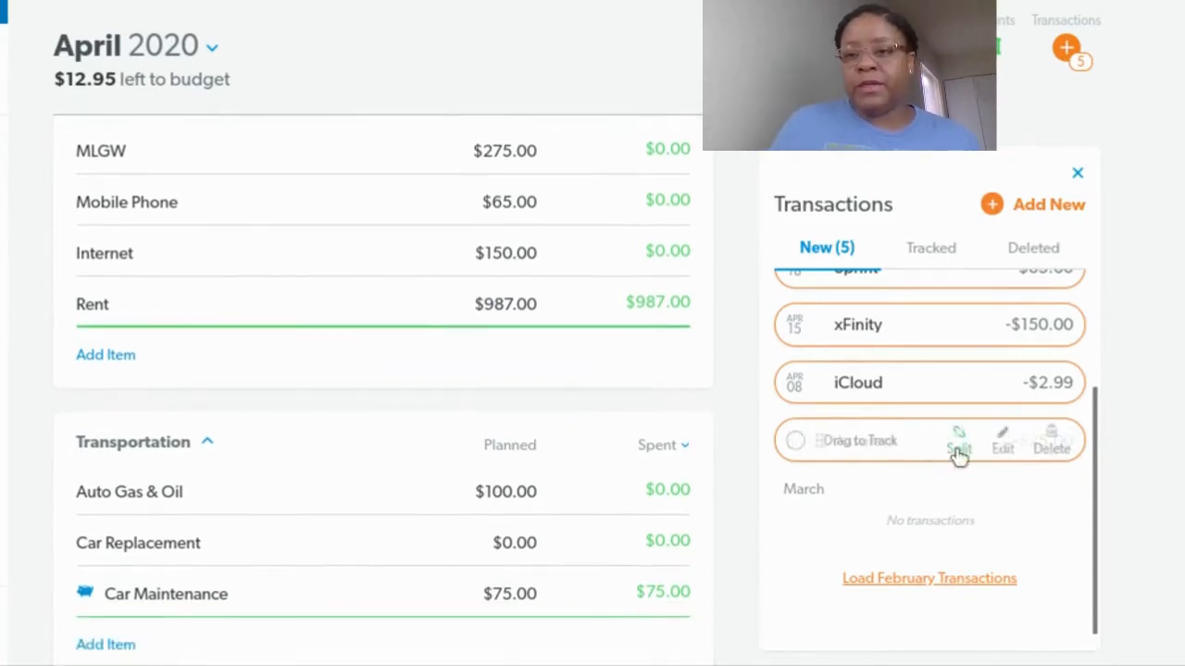
pyautogui.click(1006, 451)
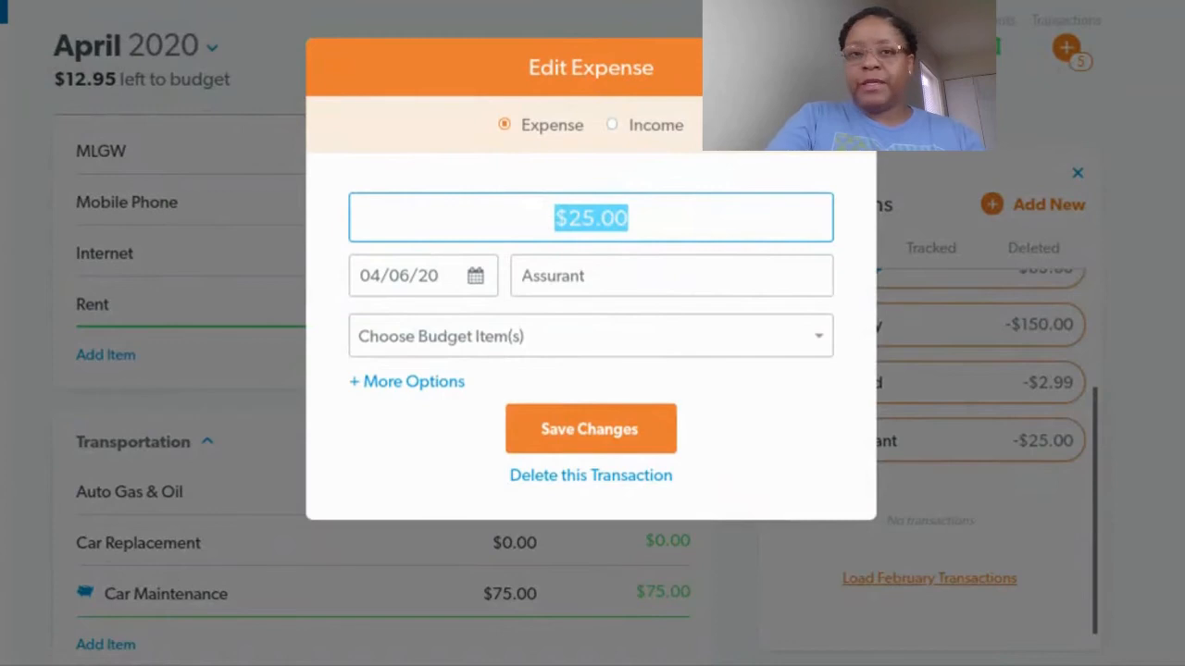
pyautogui.write('23.25')
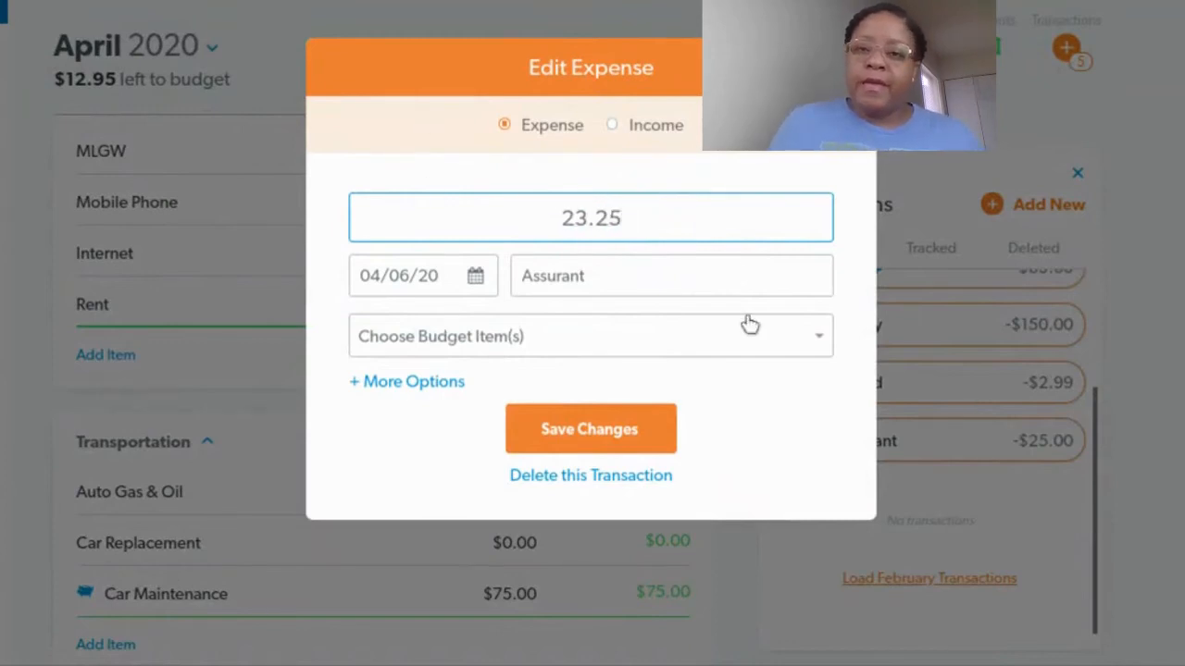
# Assign the Assurant transaction to the Renter Insurance budget item and track the expense
pyautogui.click(819, 335)
pyautogui.scroll(-1, 656, 482)
pyautogui.scroll(-5, 656, 483)
pyautogui.scroll(-4, 646, 472)
pyautogui.scroll(-5, 646, 472)
pyautogui.scroll(-5, 646, 472)
pyautogui.scroll(-5, 633, 462)
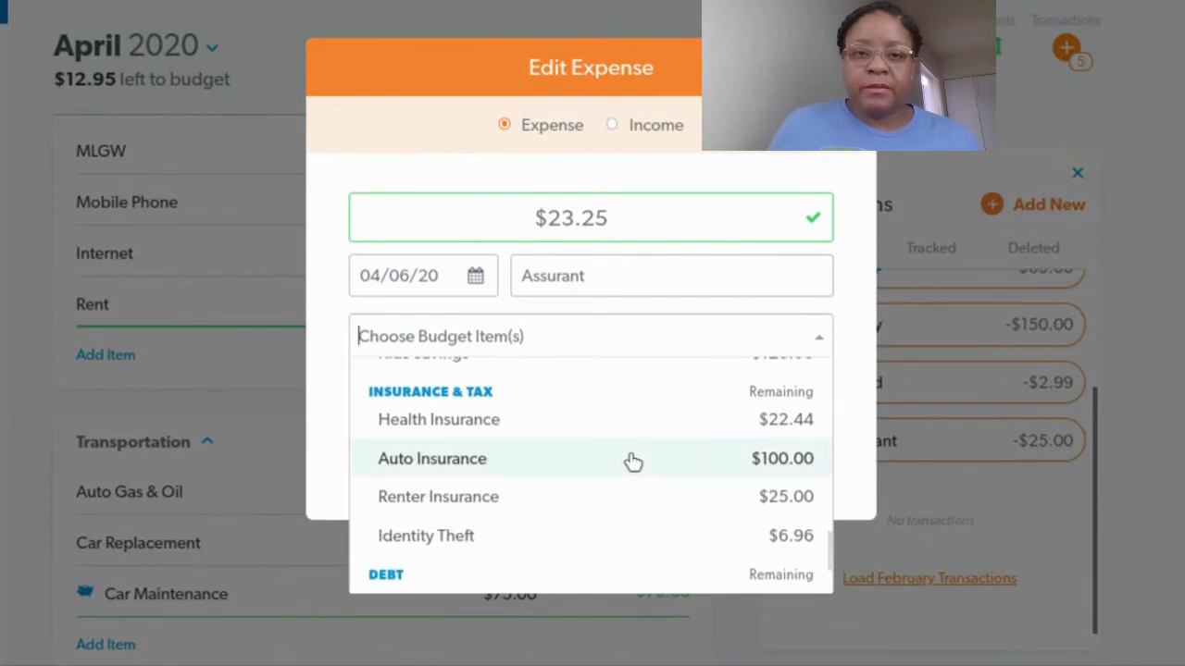
pyautogui.click(548, 507)
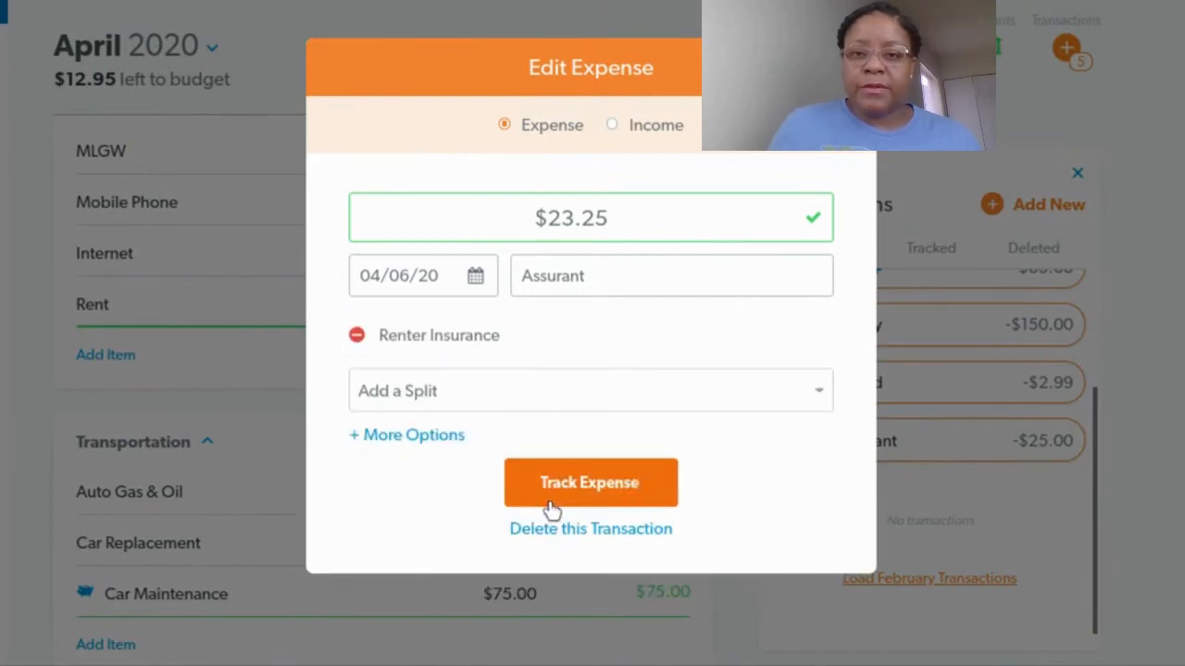
pyautogui.click(616, 484)
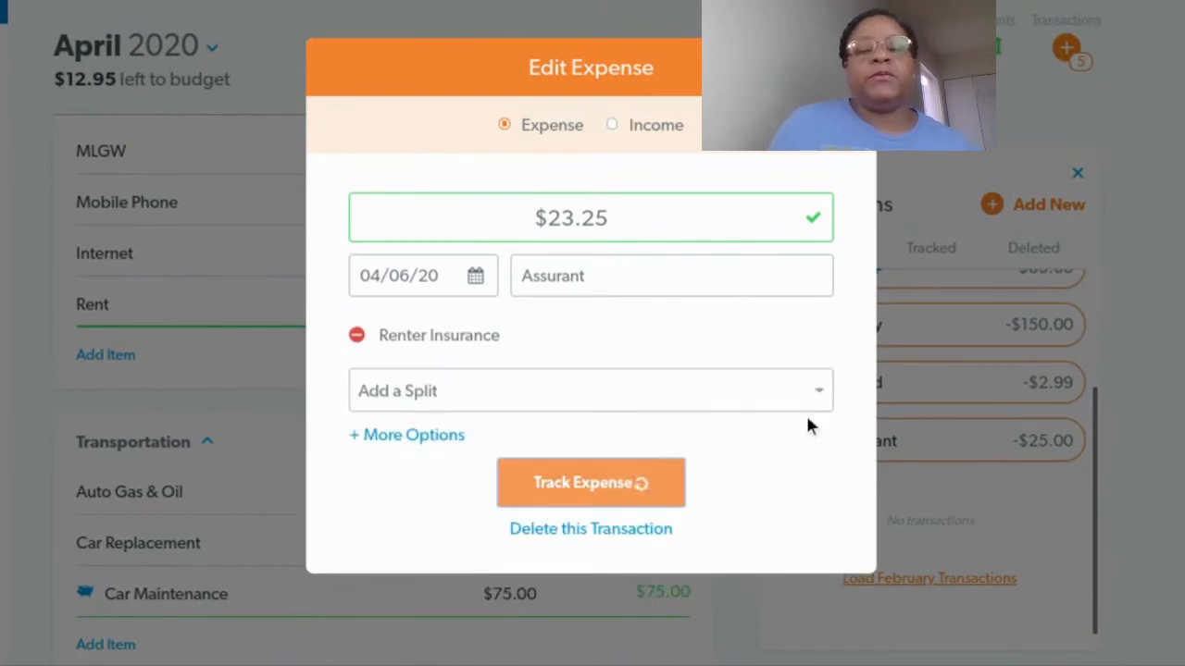
# Set the Renter Insurance item's planned amount to 23.25
pyautogui.scroll(-3, 453, 428)
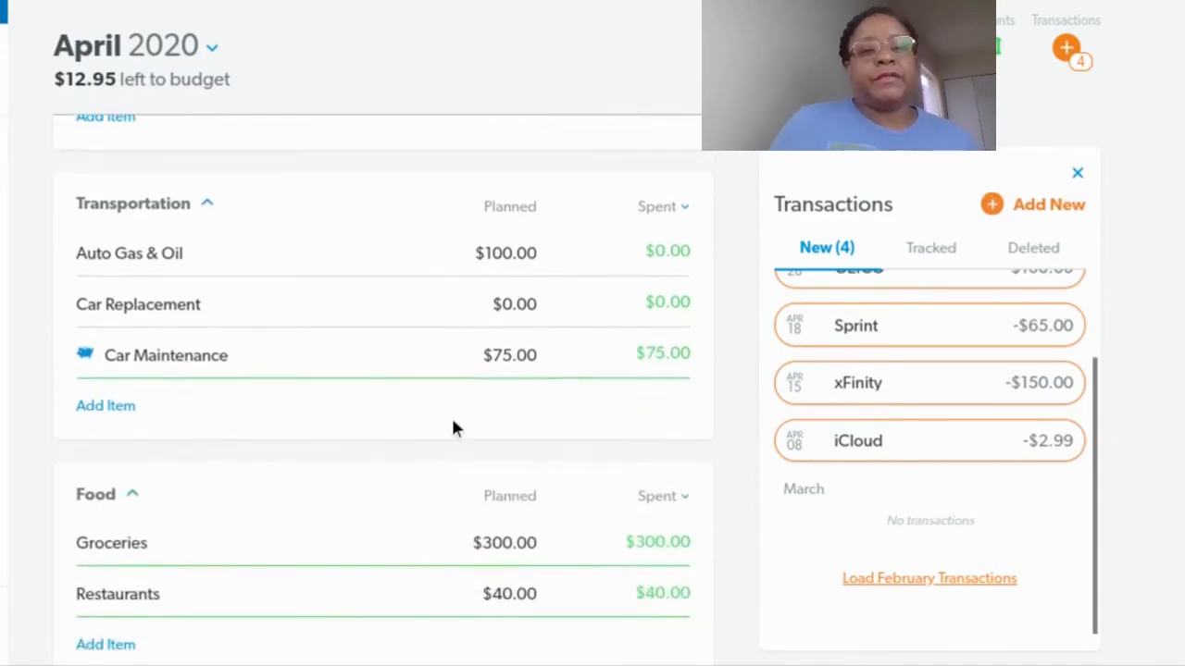
pyautogui.scroll(-5, 453, 428)
pyautogui.scroll(-2, 461, 396)
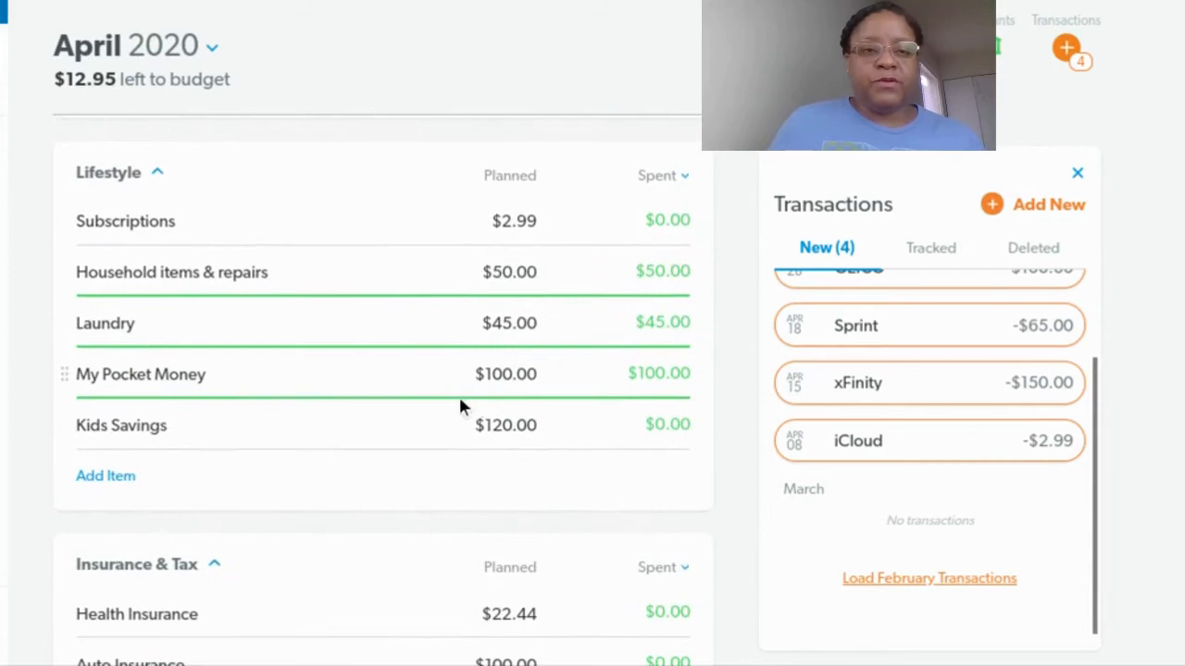
pyautogui.scroll(-4, 455, 401)
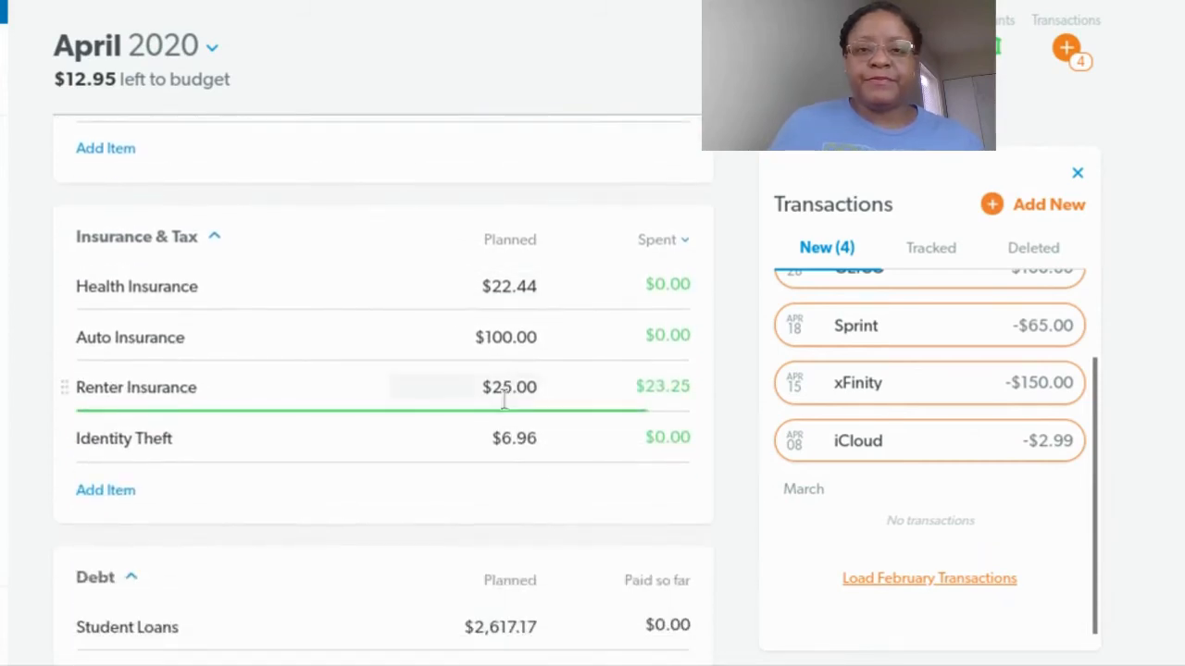
pyautogui.click(633, 402)
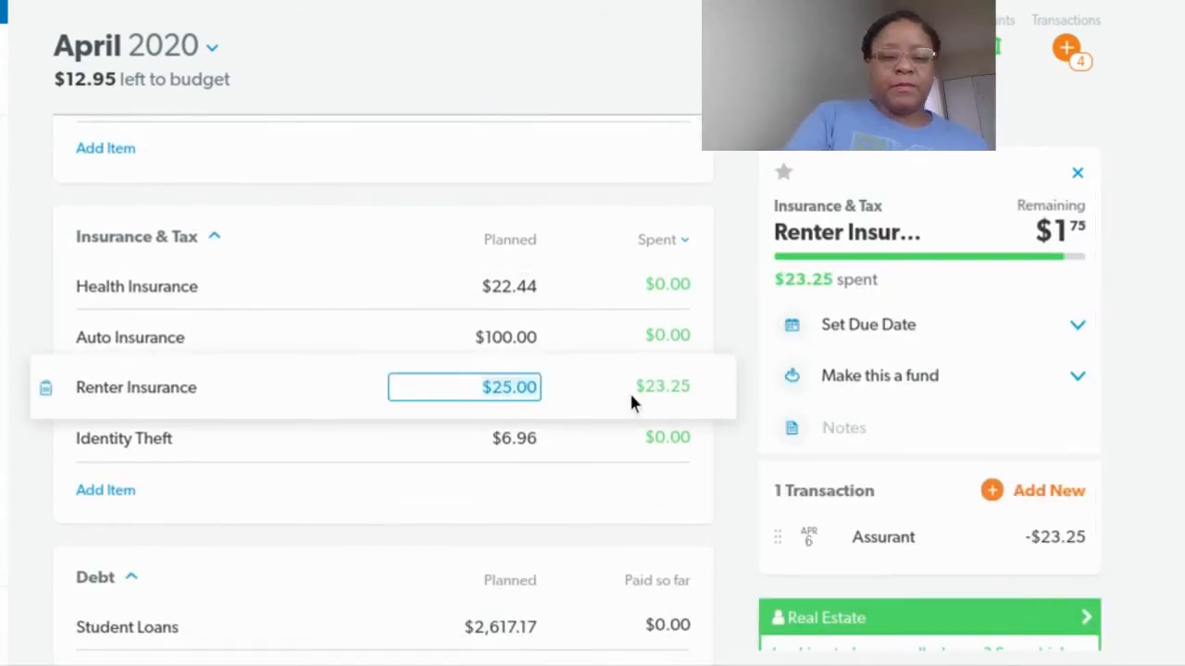
pyautogui.write('23.25')
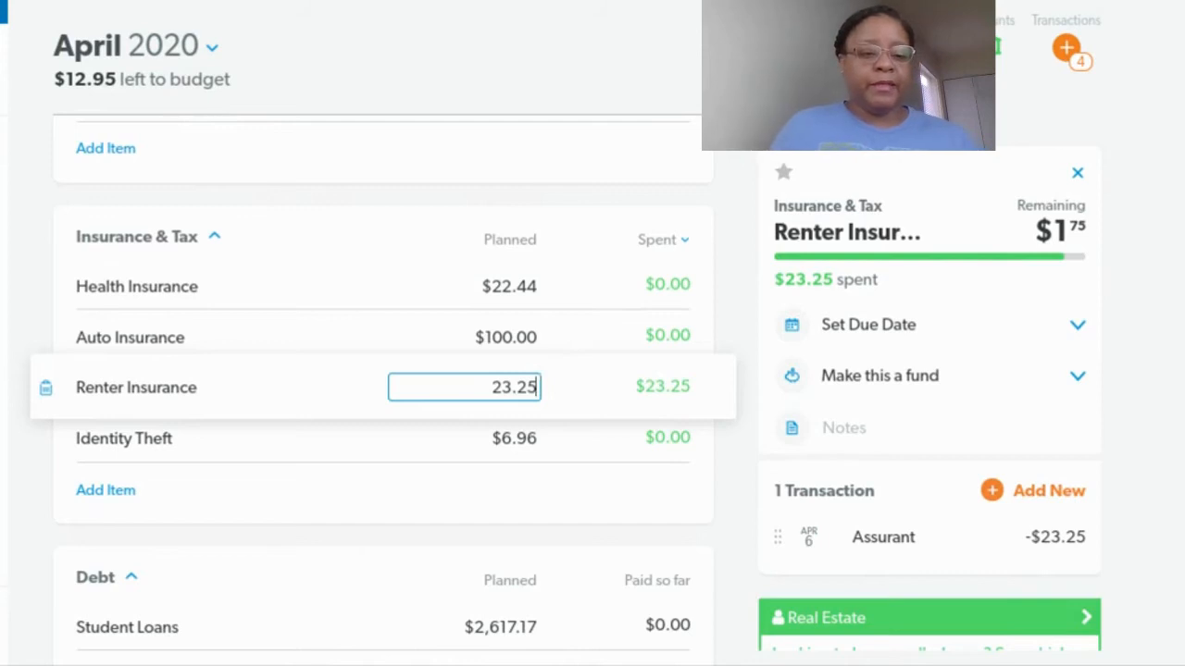
pyautogui.press('Tab')
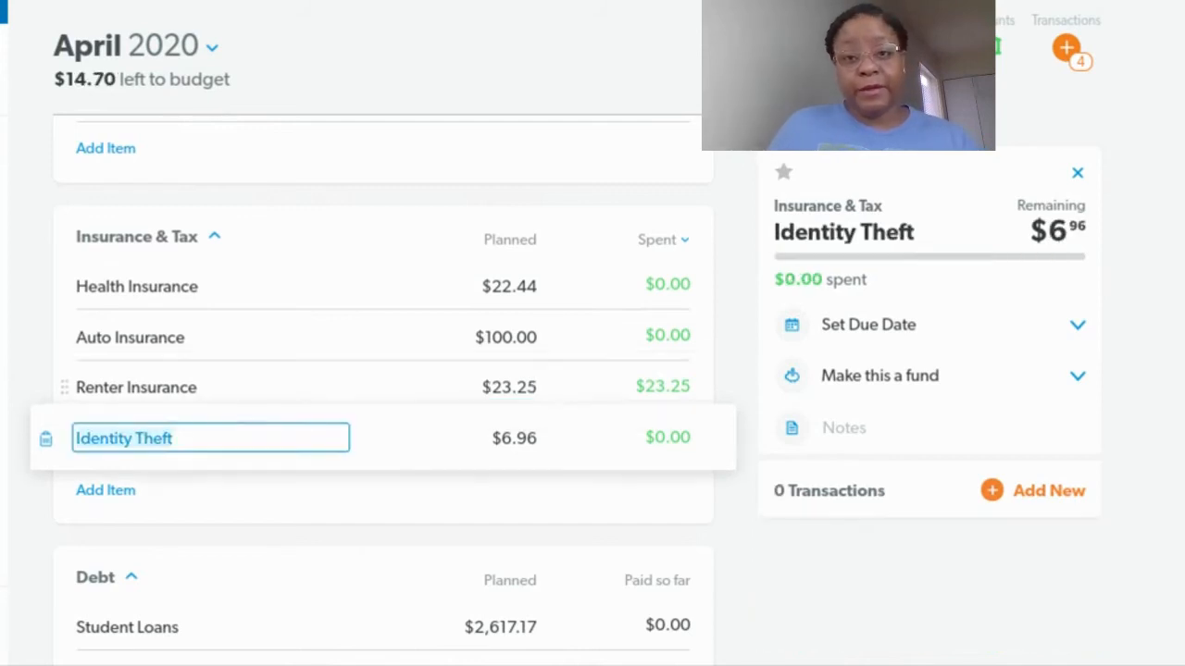
# Add a new 11.22 expense to Health Insurance dated March 31, 2020, and track it
pyautogui.click(401, 287)
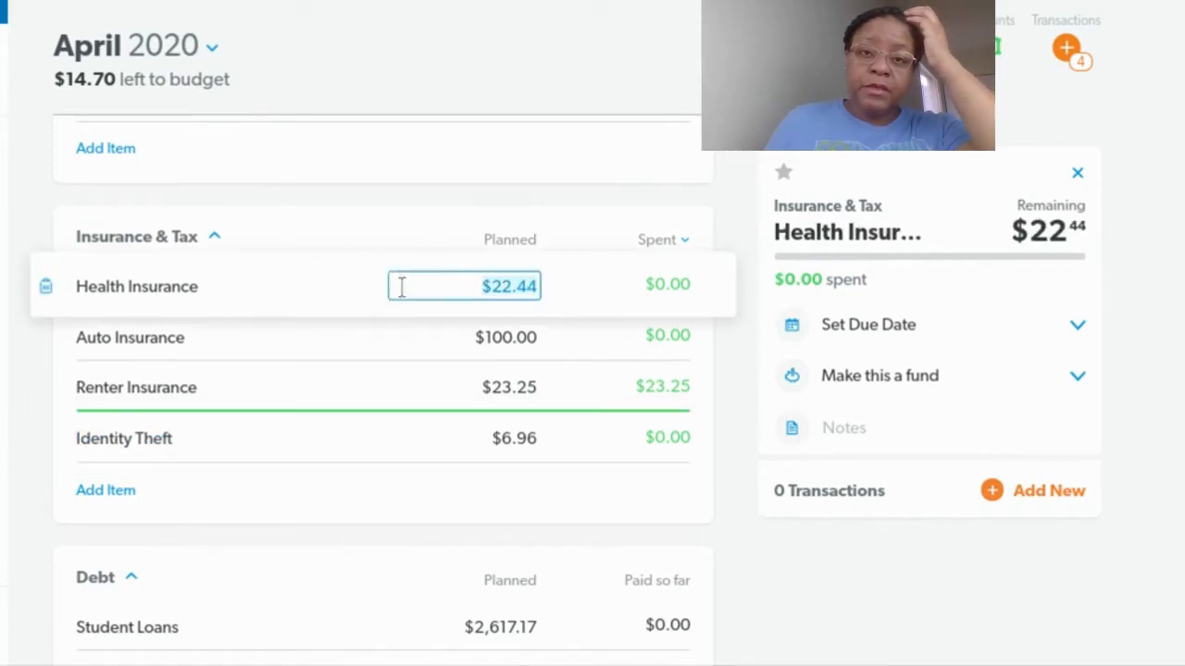
pyautogui.click(1014, 498)
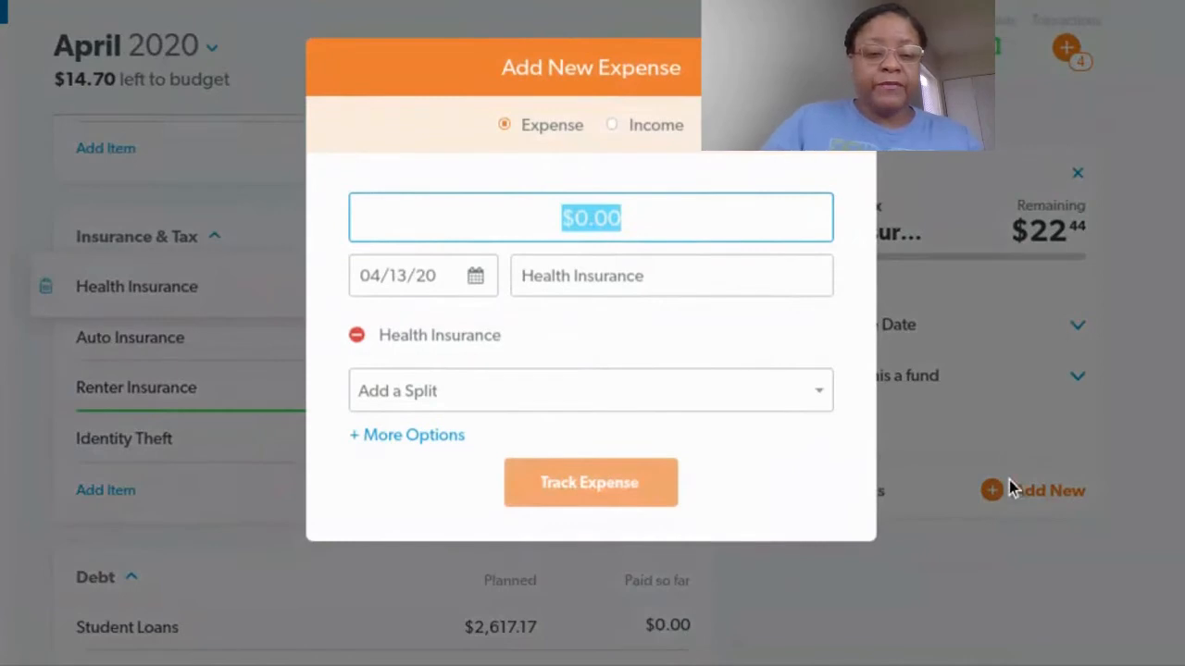
pyautogui.write('11.22')
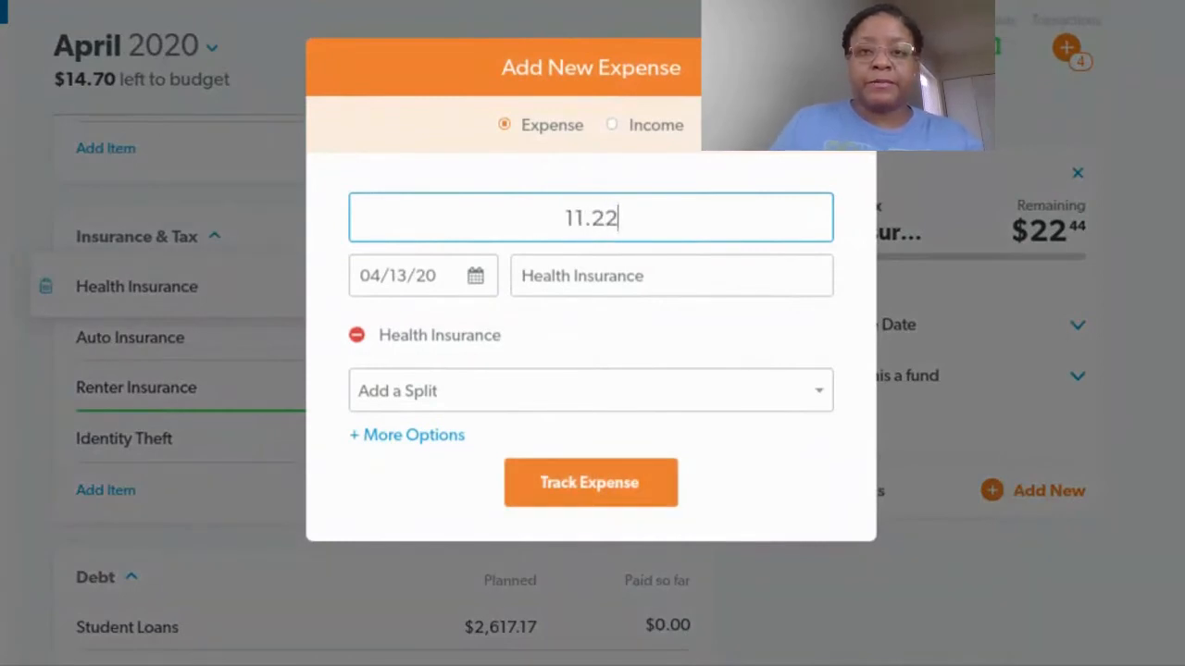
pyautogui.click(476, 275)
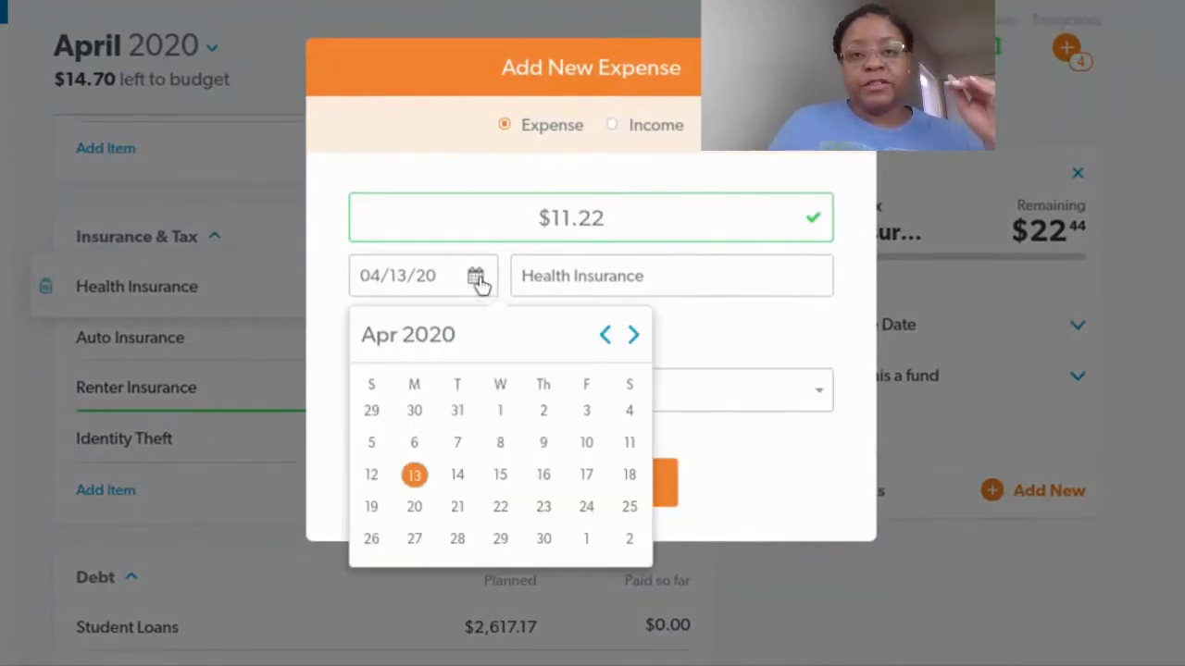
pyautogui.click(457, 410)
pyautogui.click(589, 494)
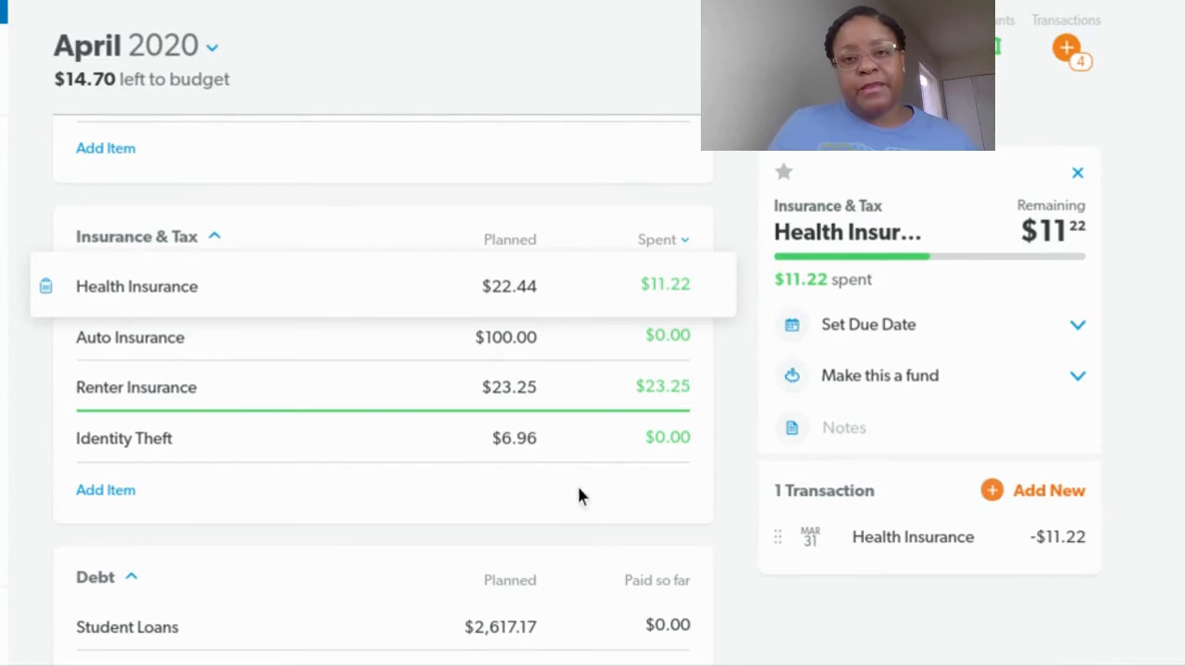
# Add a new 3.48 expense to Identity Theft dated March 31, 2020, and track it
pyautogui.click(460, 446)
pyautogui.click(1013, 484)
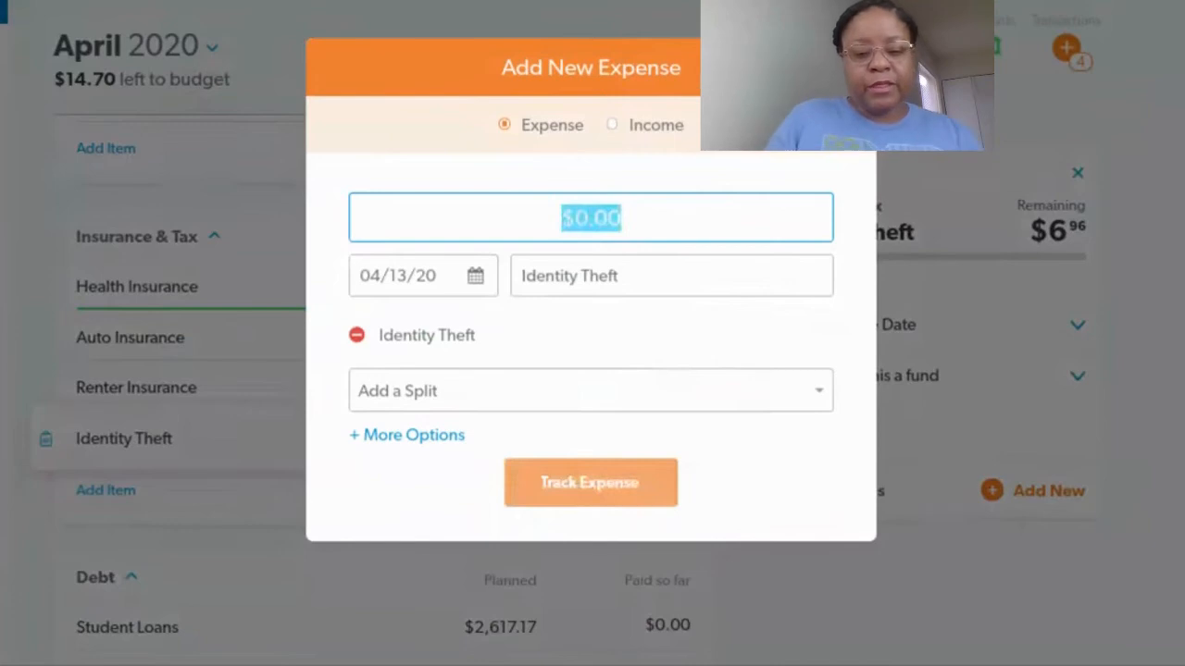
pyautogui.write('3.')
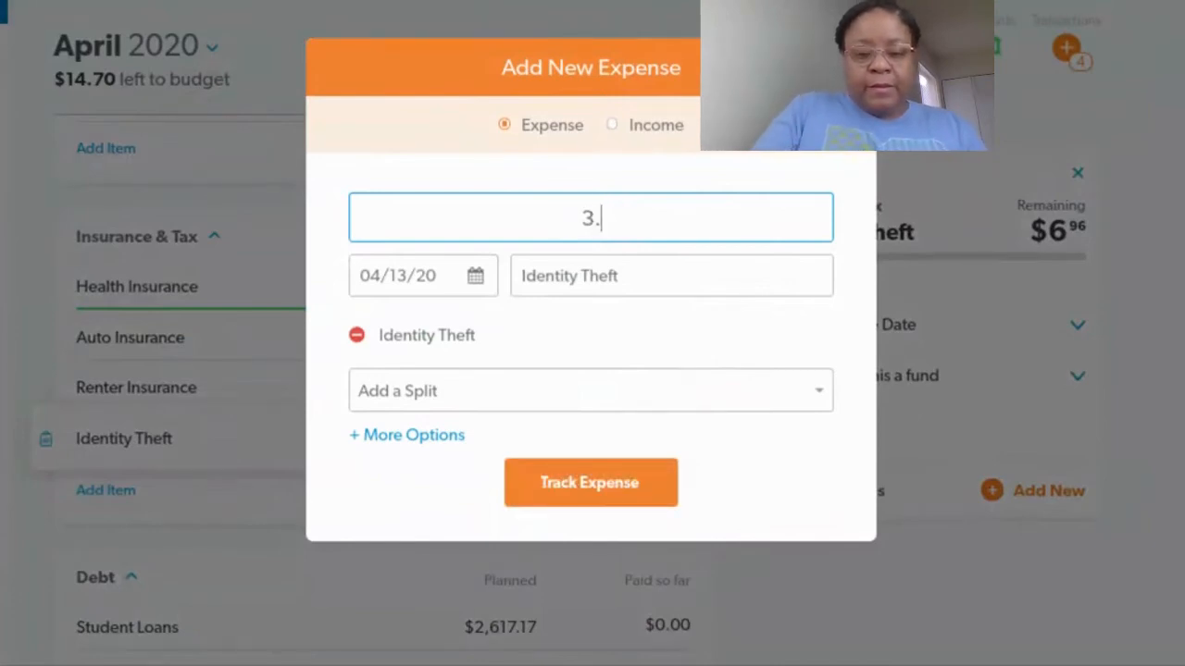
pyautogui.write('48')
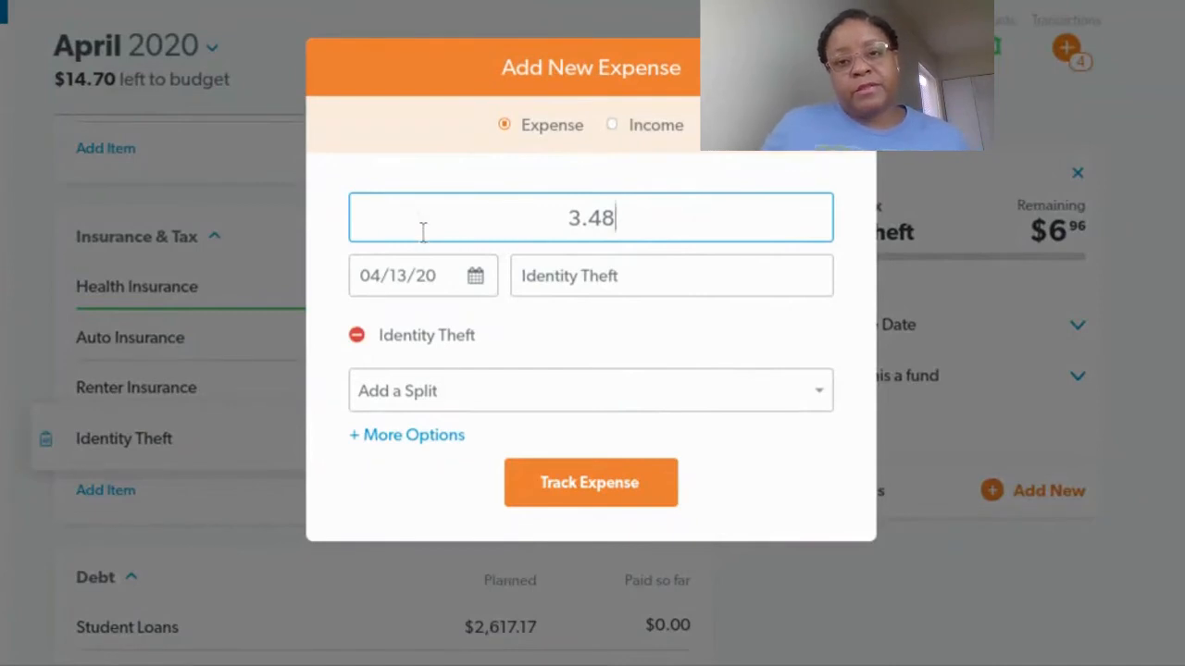
pyautogui.click(475, 277)
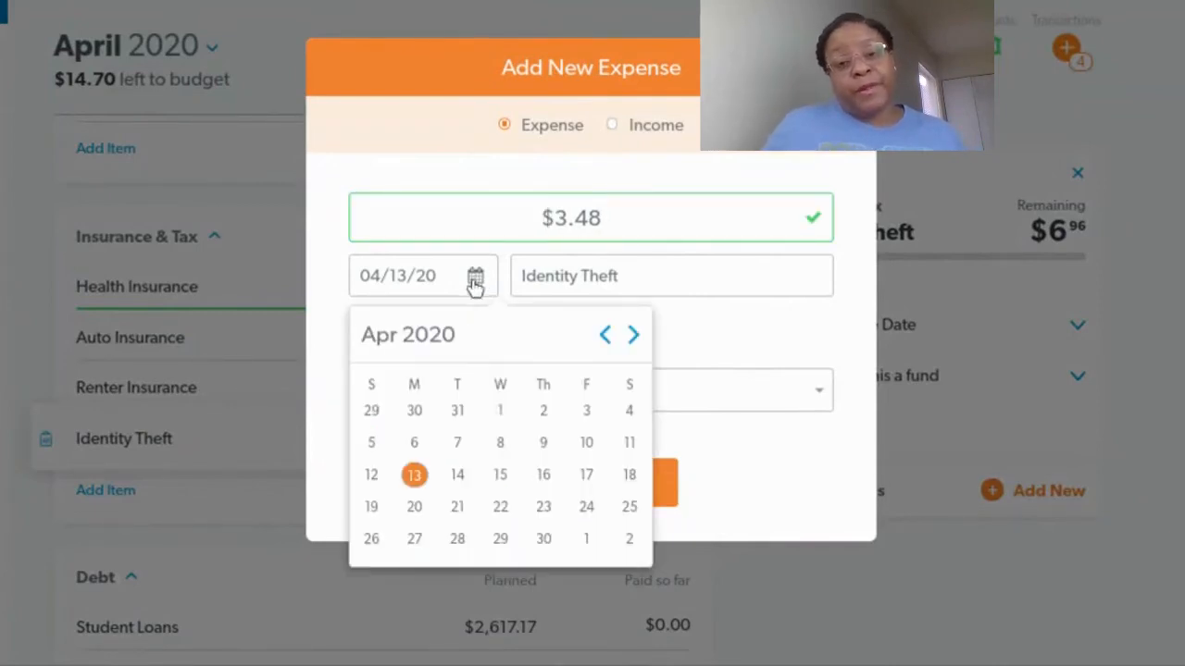
pyautogui.click(457, 410)
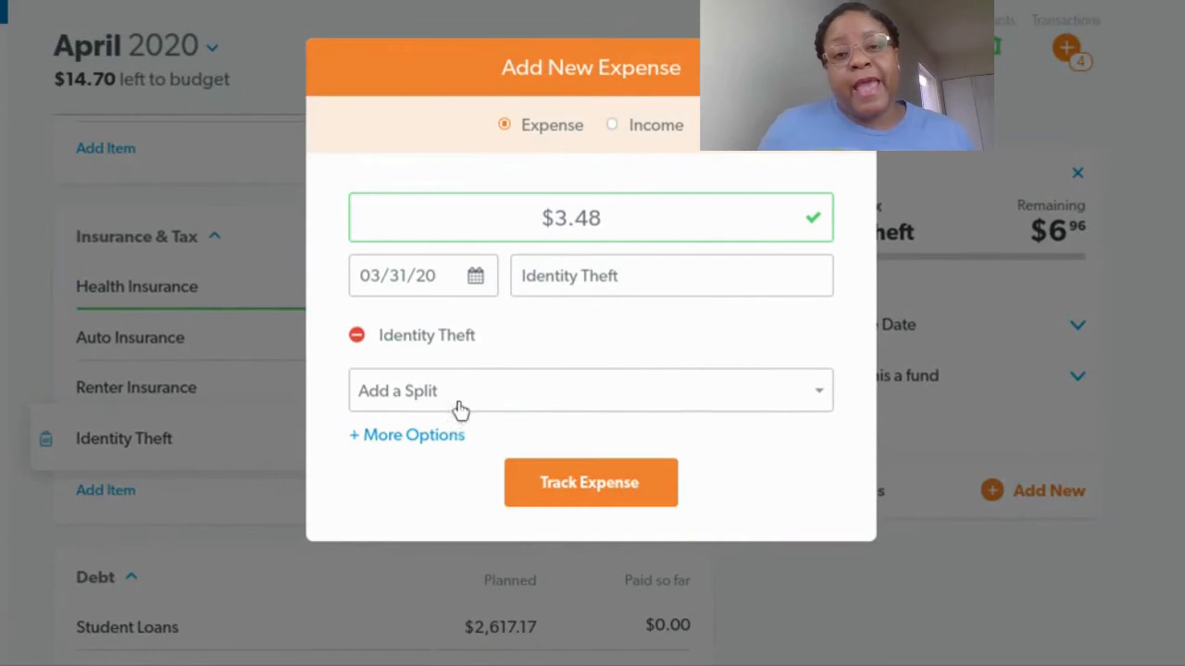
pyautogui.click(558, 491)
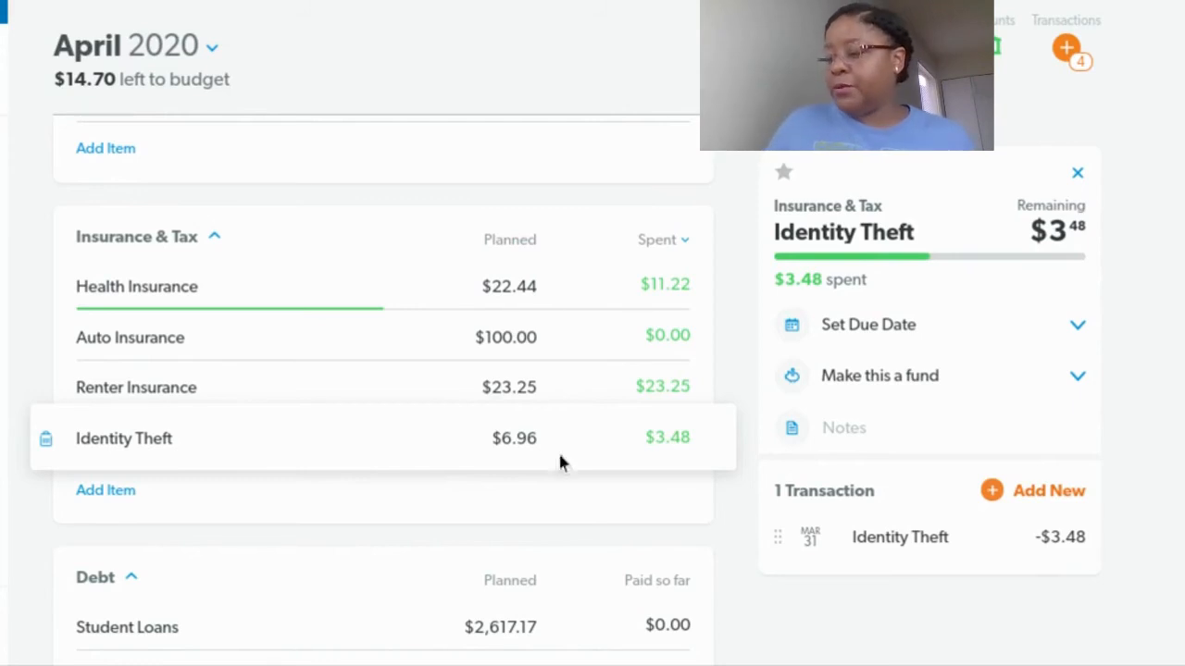
# Open the new transactions list, drag the iCloud transaction onto the Subscriptions item, and close the list
pyautogui.click(1057, 57)
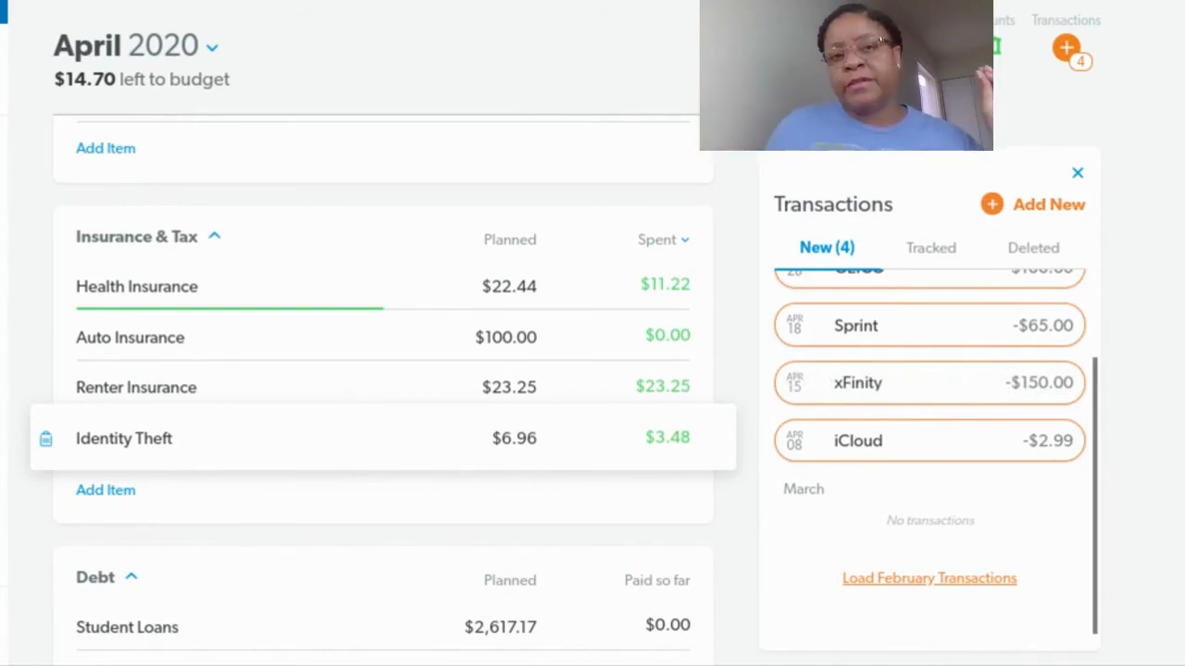
pyautogui.scroll(3, 410, 438)
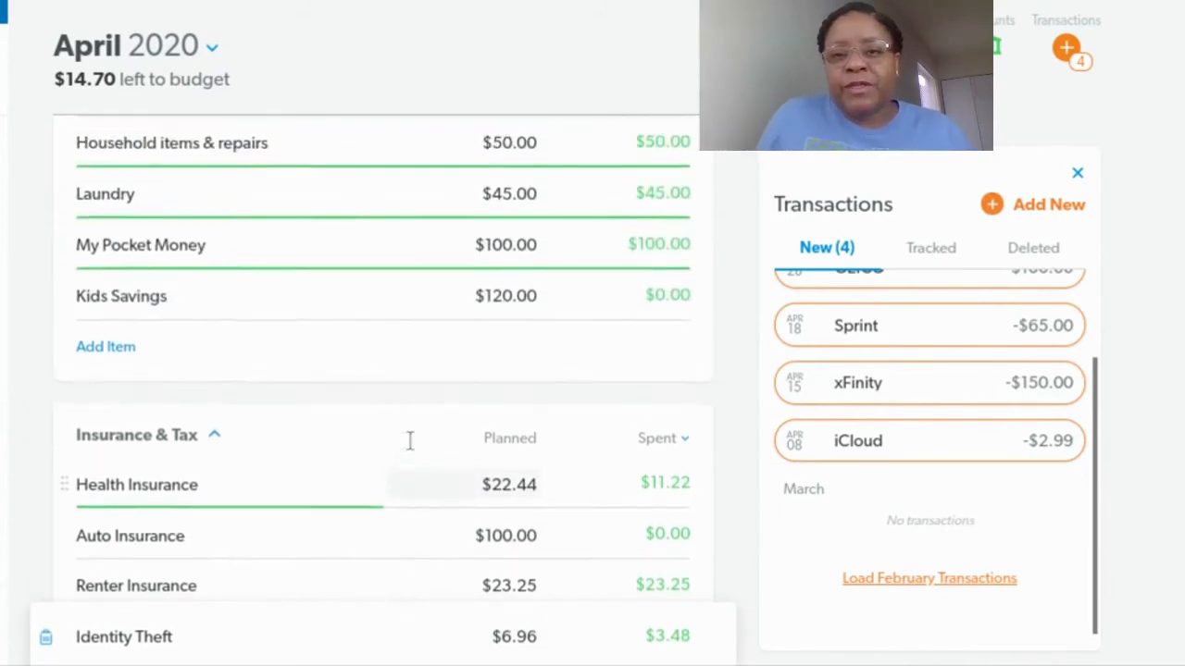
pyautogui.scroll(1, 411, 441)
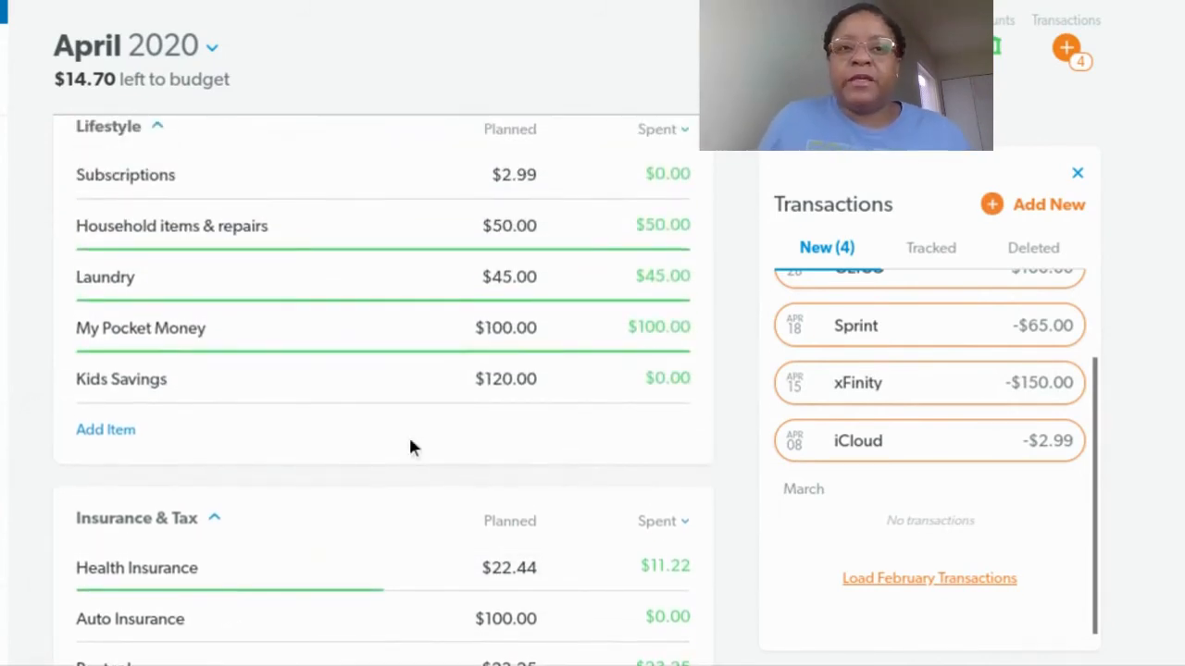
pyautogui.scroll(1, 408, 444)
pyautogui.moveTo(911, 446)
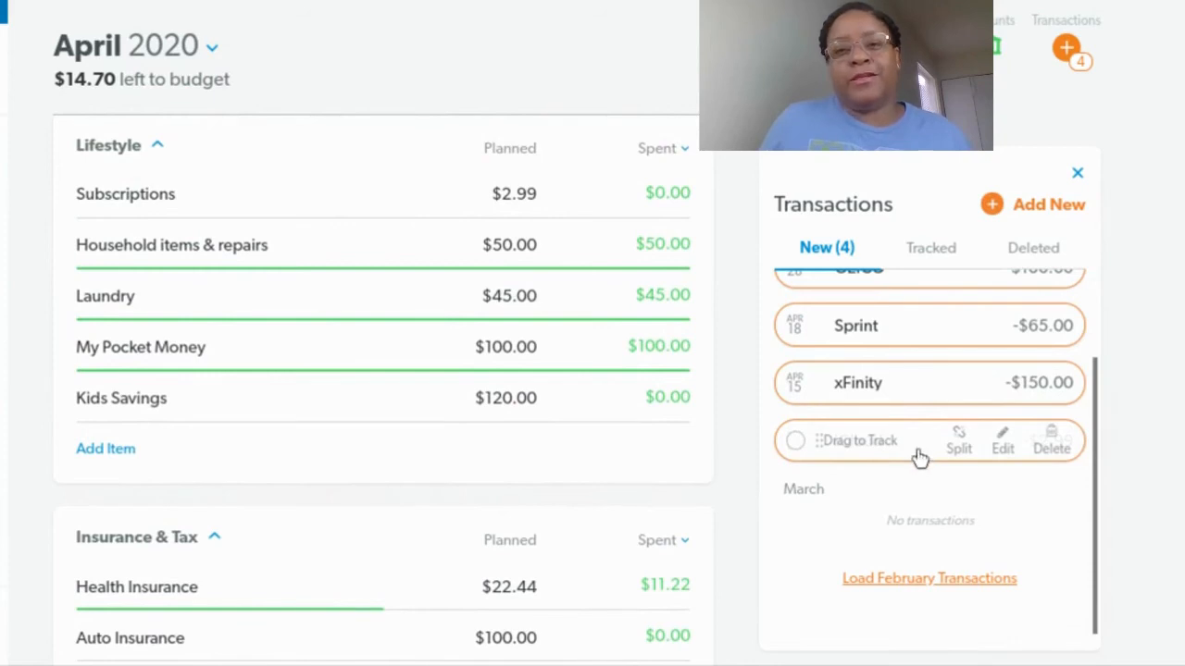
pyautogui.moveTo(908, 447); pyautogui.dragTo(417, 193)
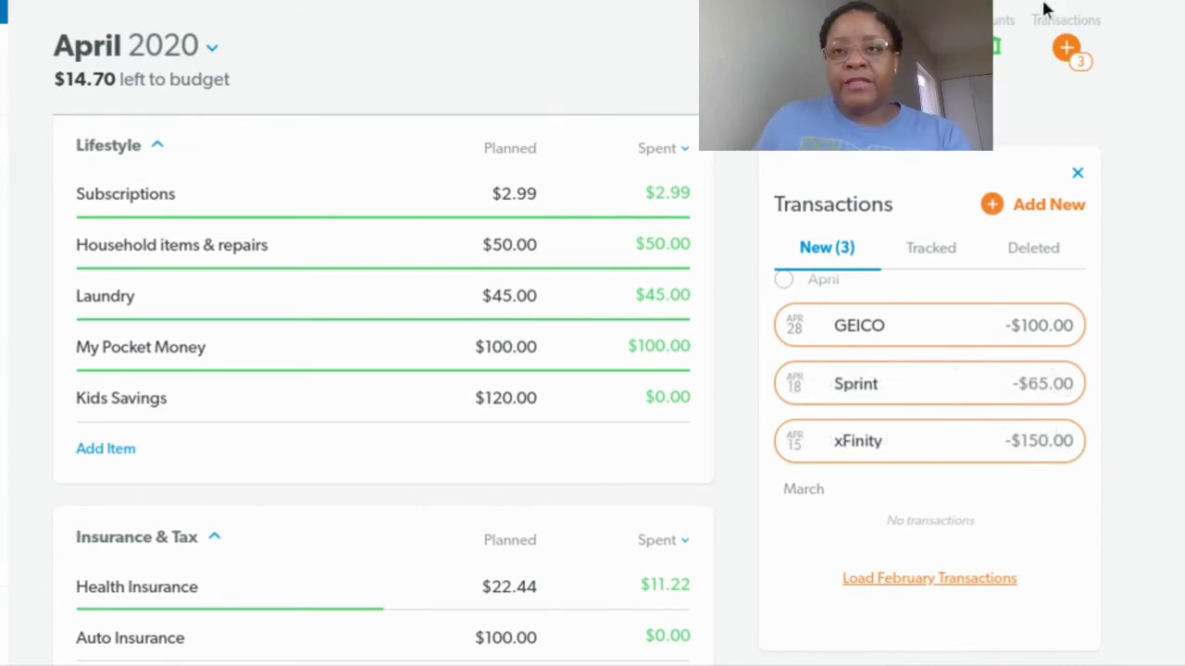
pyautogui.click(1077, 173)
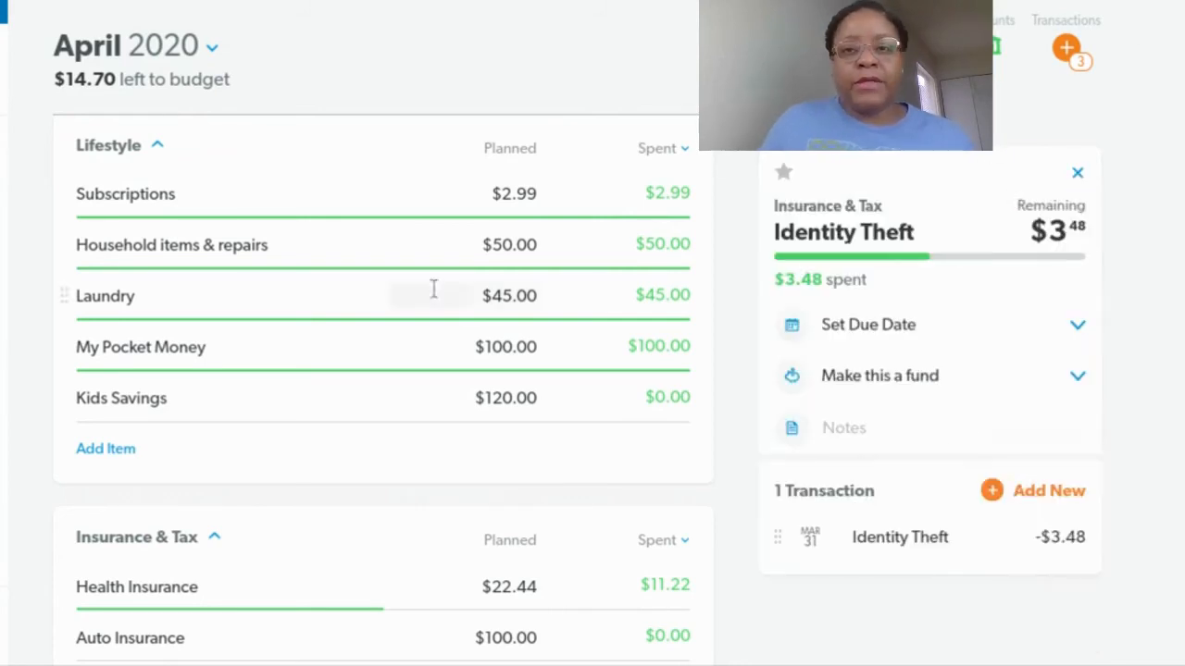
# Add a new 739.98 payment to Student Loans dated April 9, 2020, and track it
pyautogui.scroll(-5, 401, 365)
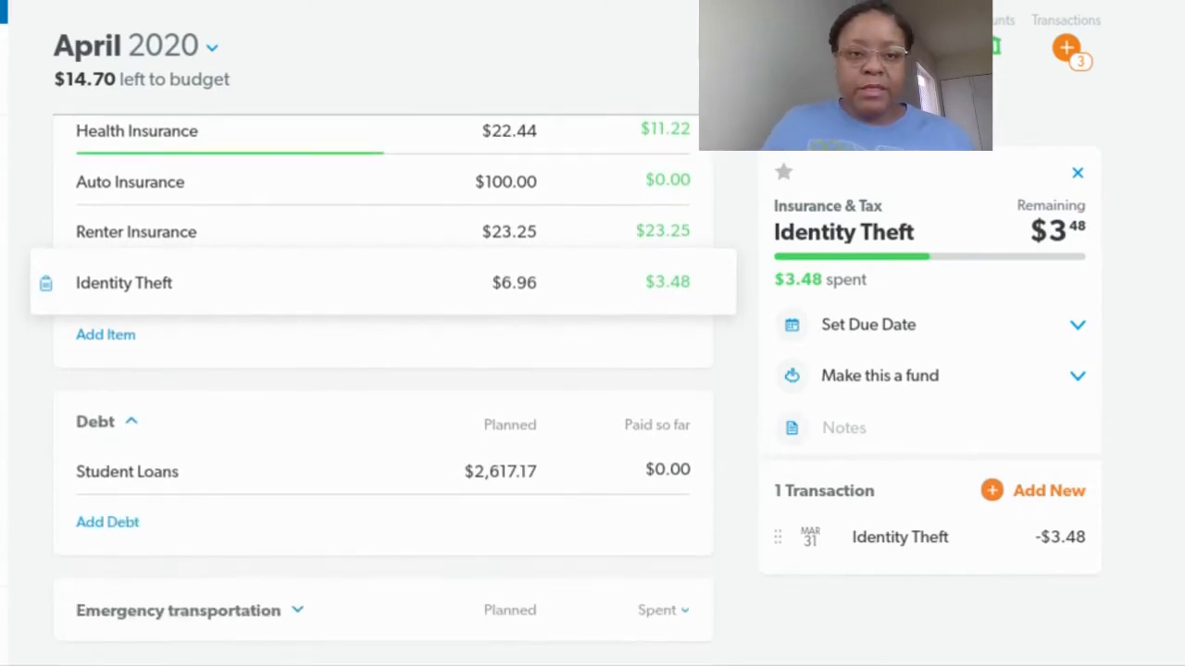
pyautogui.click(306, 477)
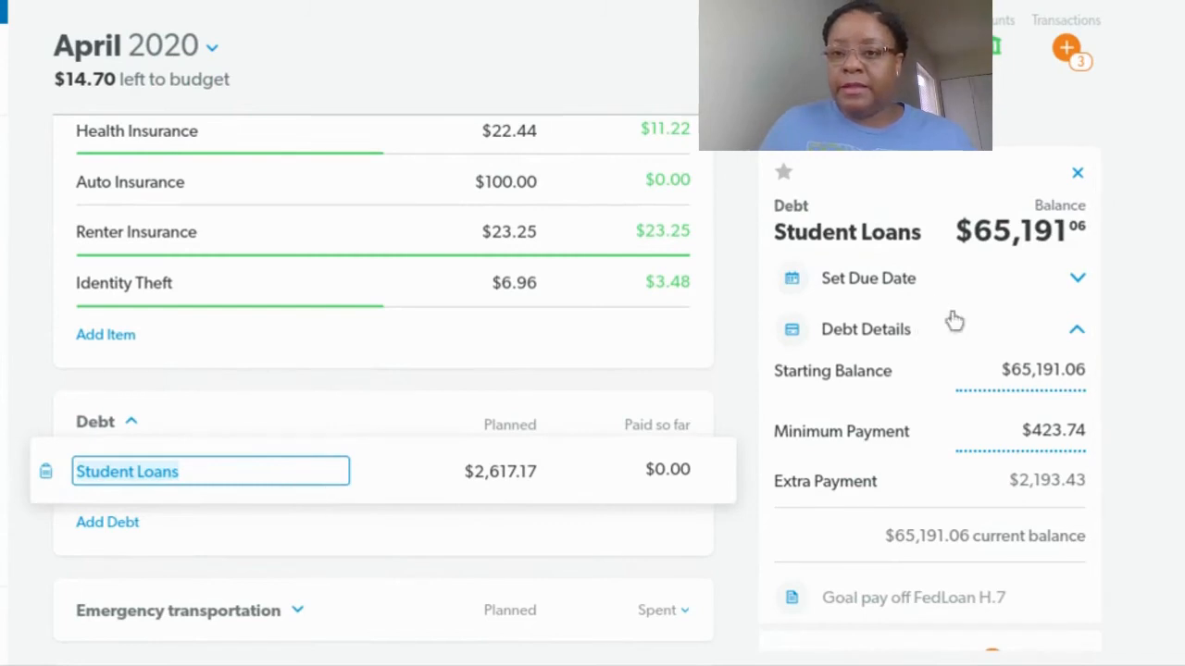
pyautogui.scroll(-2, 926, 396)
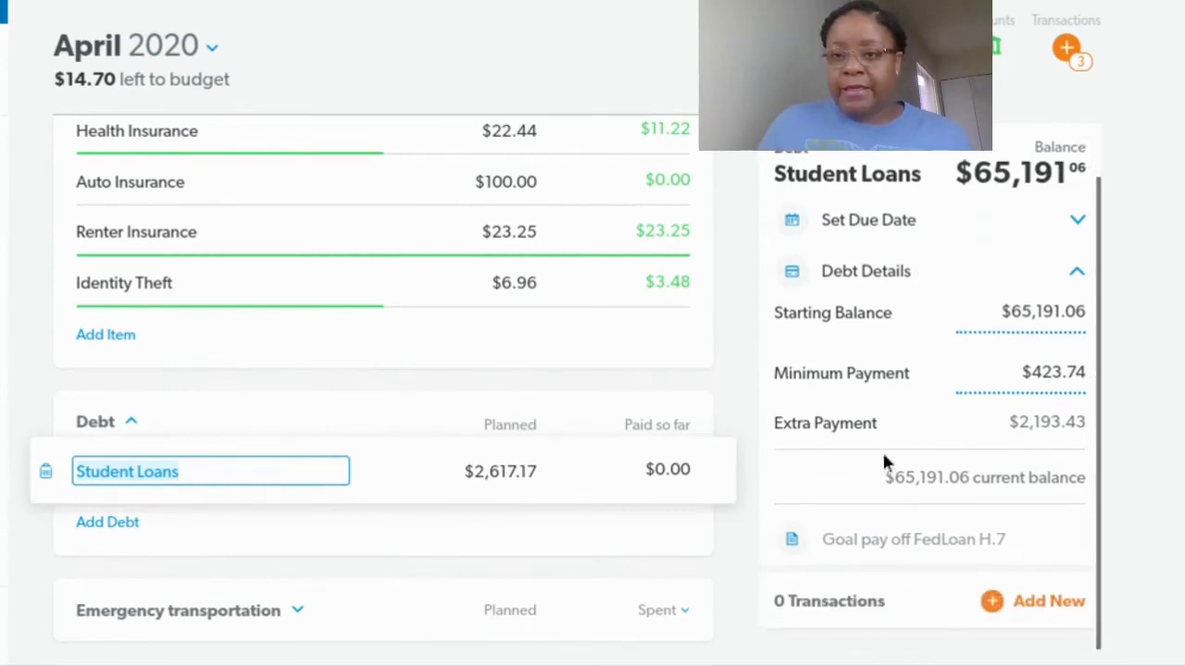
pyautogui.click(993, 604)
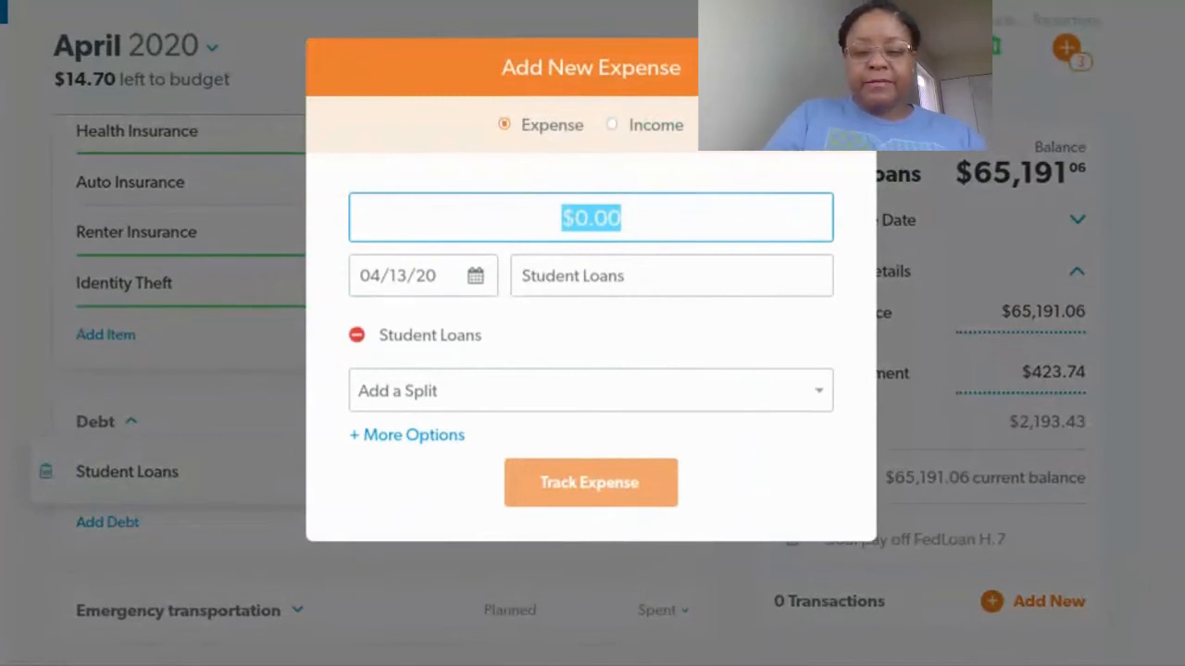
pyautogui.write('739')
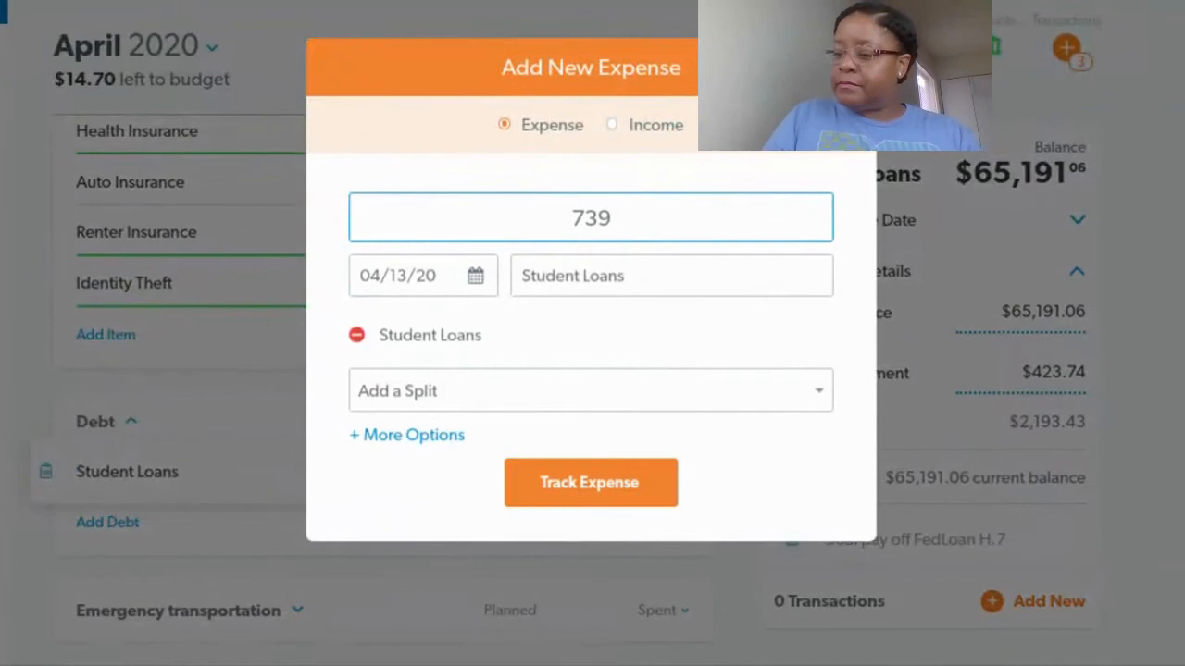
pyautogui.write('.98')
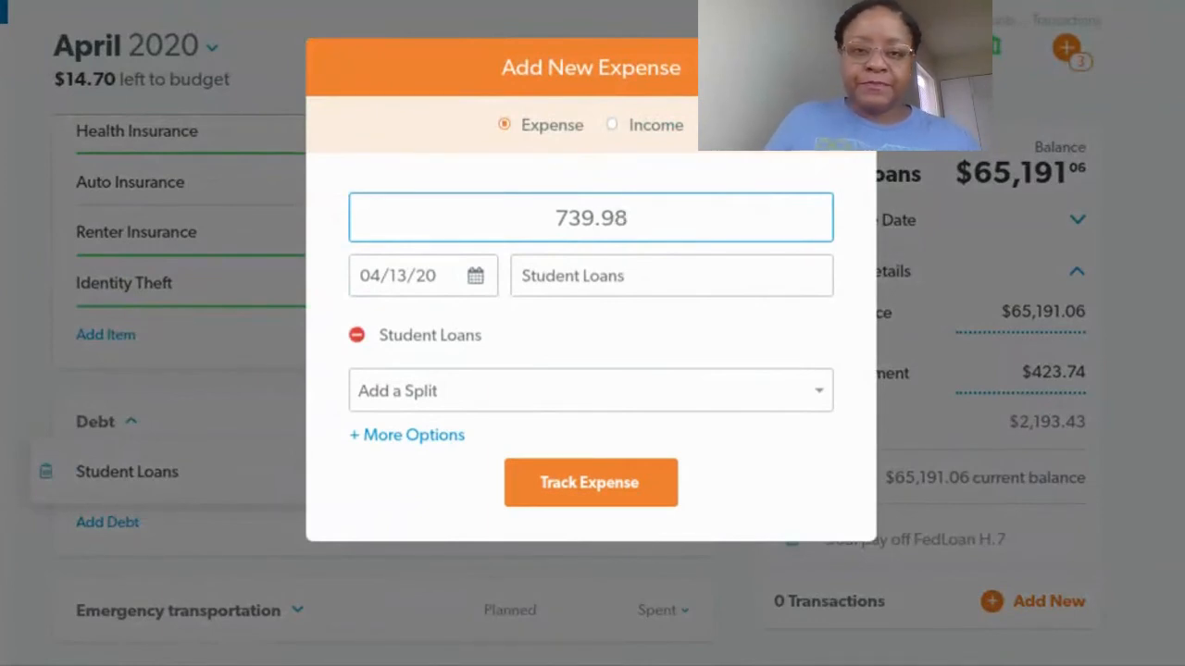
pyautogui.click(475, 278)
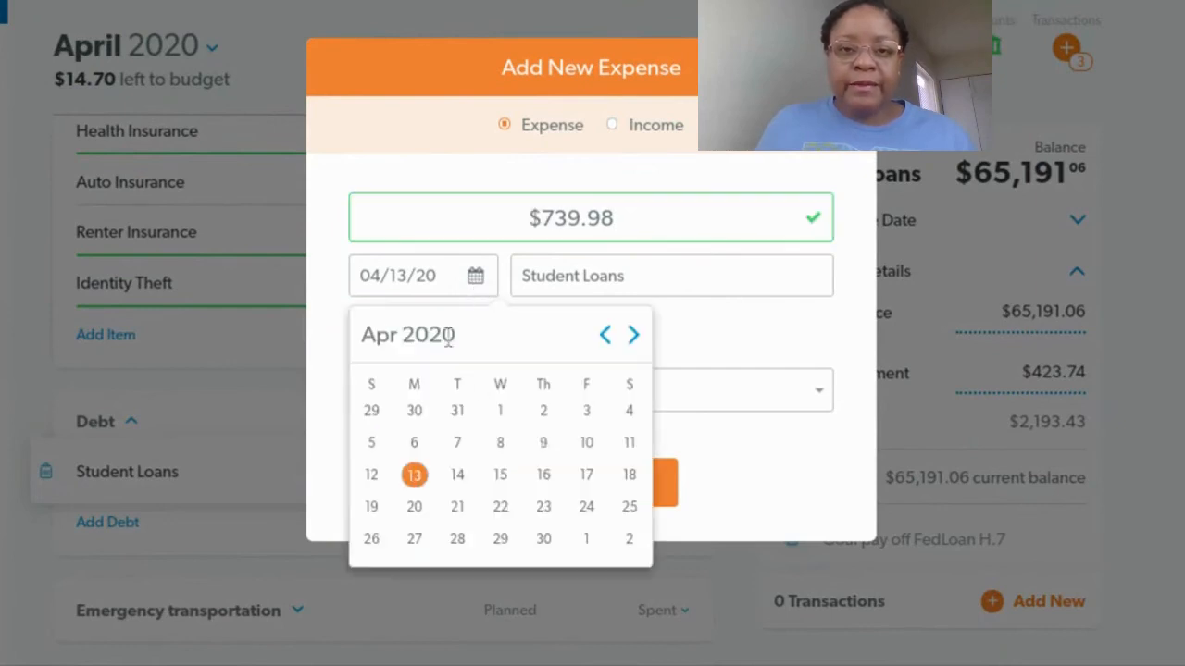
pyautogui.click(546, 442)
pyautogui.click(586, 491)
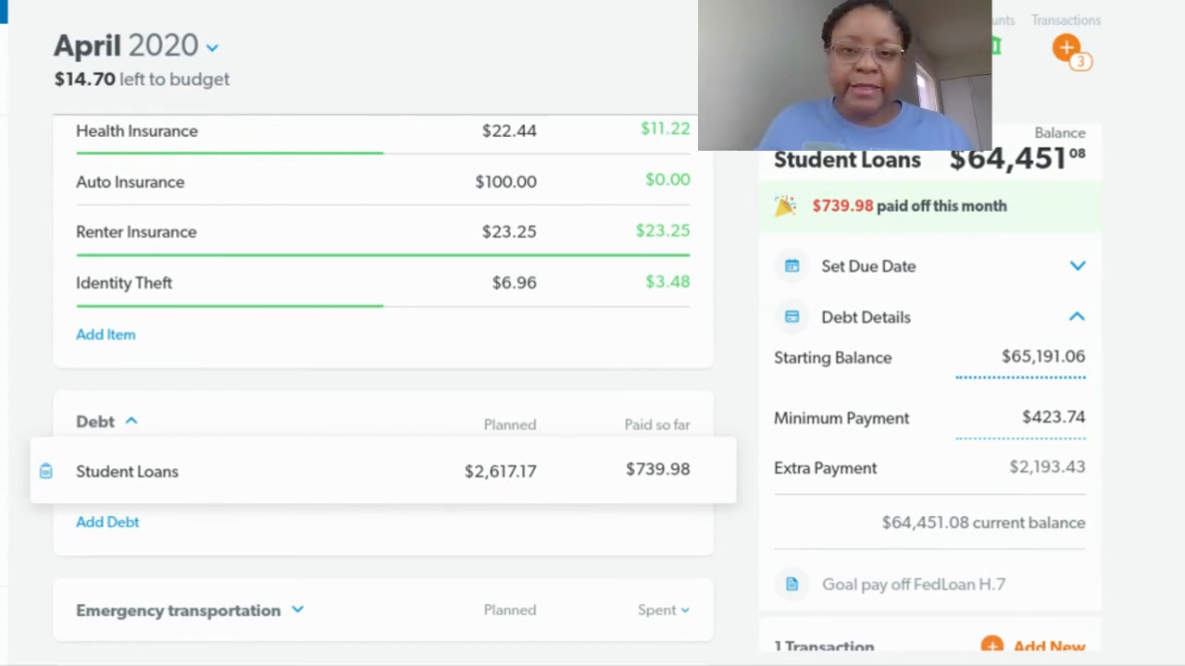
pyautogui.scroll(3, 423, 225)
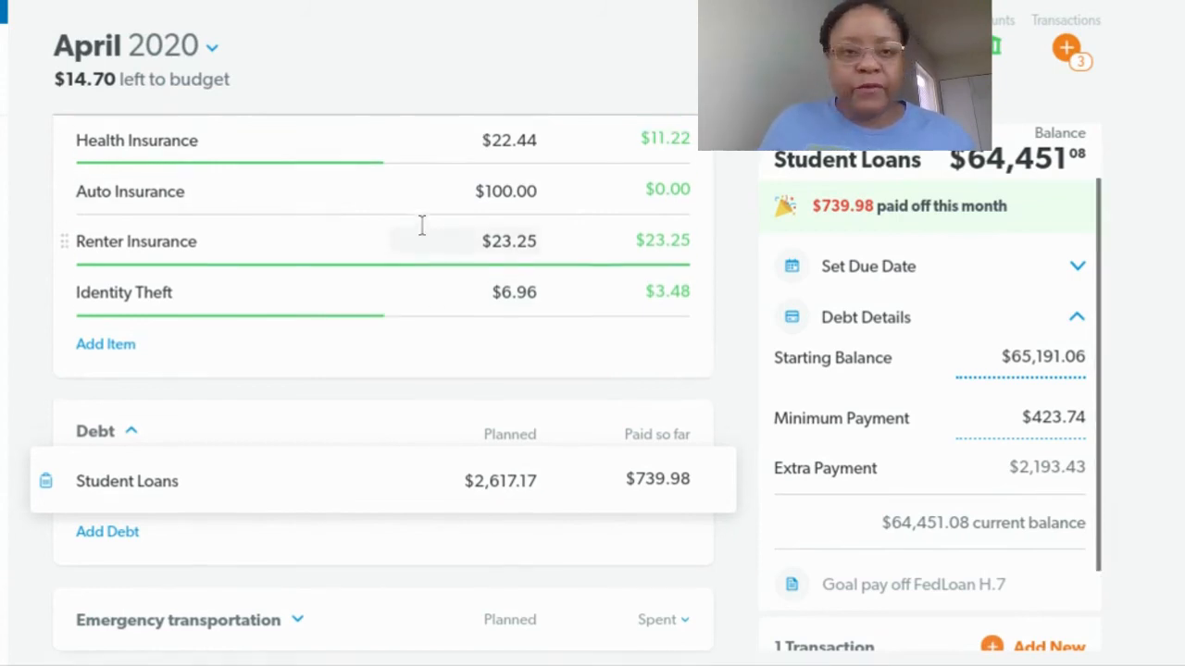
# Add a new 12.46 expense to Auto Gas & Oil dated April 9, 2020, named Murphy Express, and track it
pyautogui.scroll(4, 427, 268)
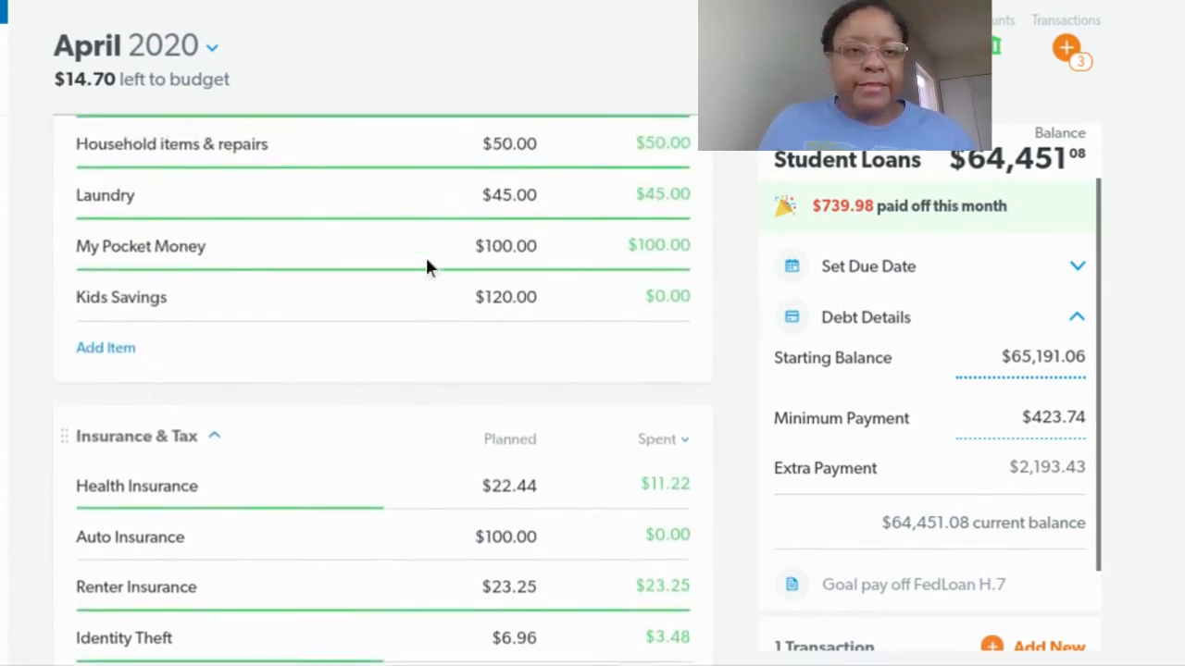
pyautogui.scroll(6, 416, 269)
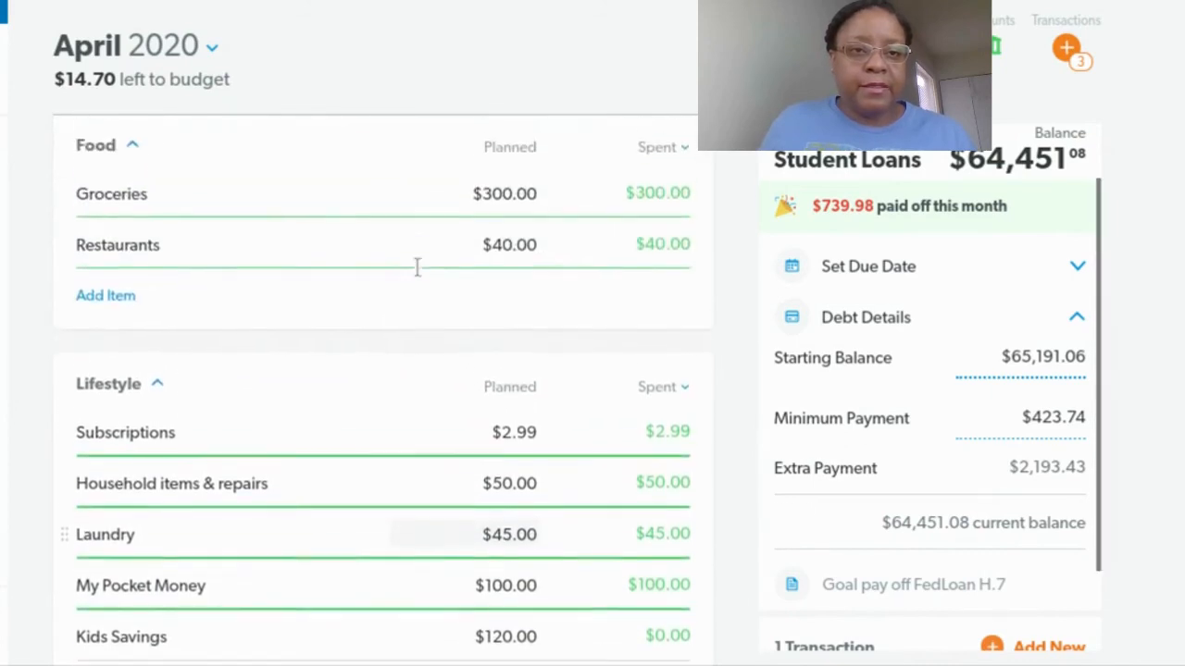
pyautogui.scroll(3, 416, 275)
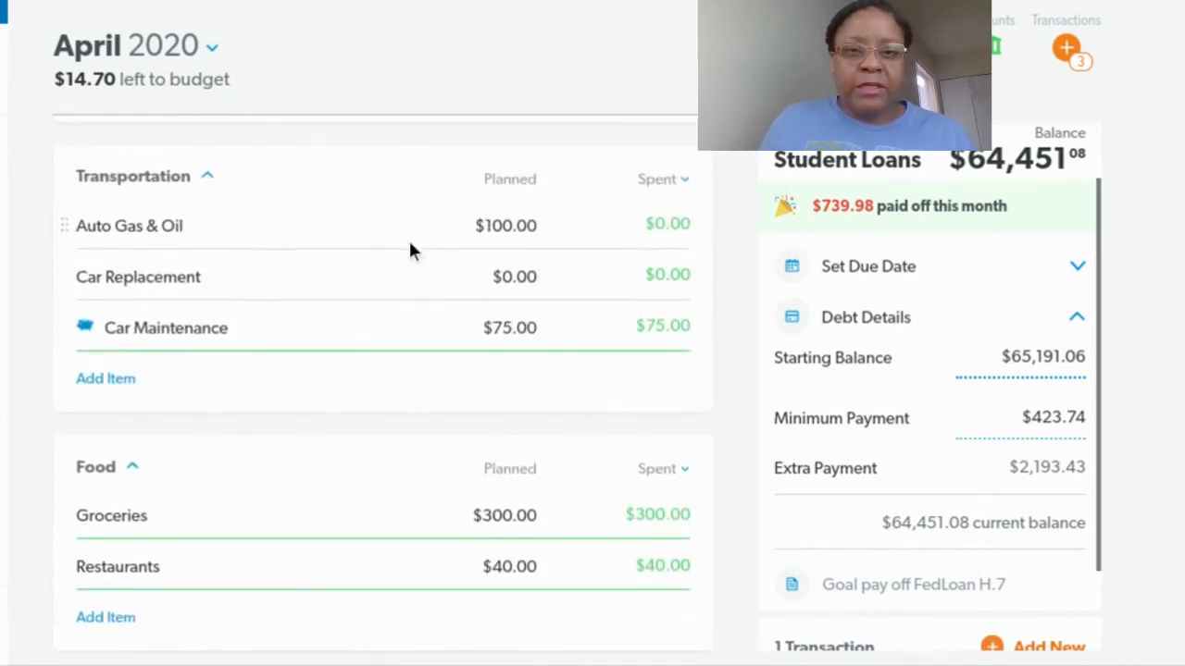
pyautogui.click(407, 227)
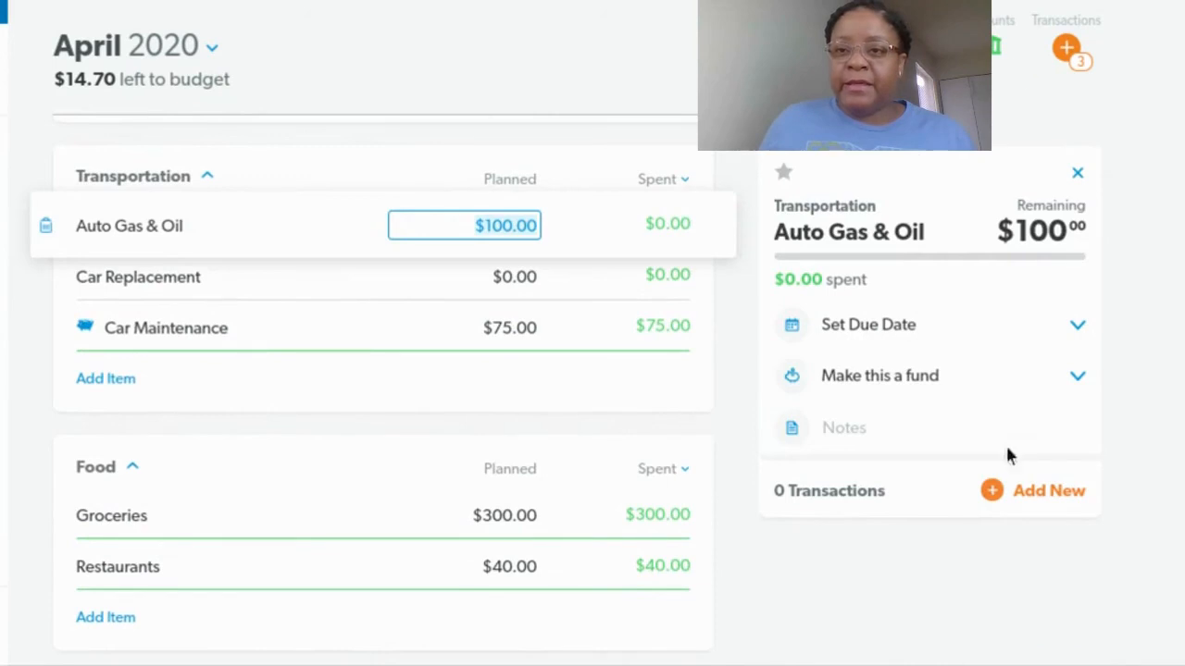
pyautogui.click(1003, 493)
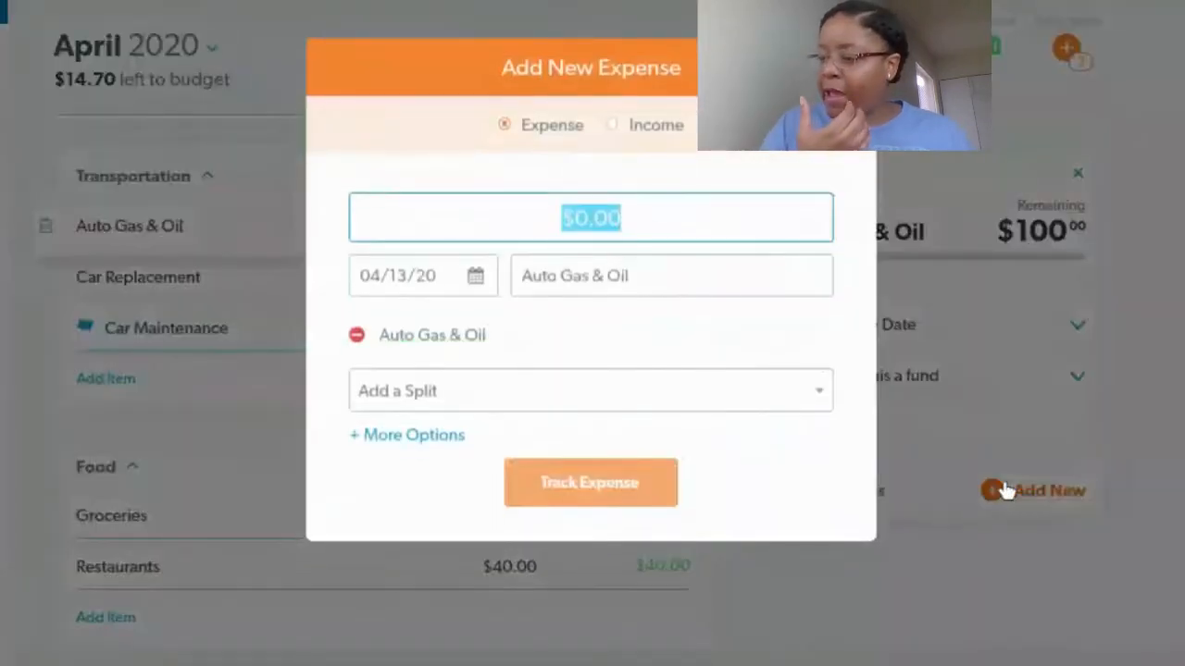
pyautogui.write('12')
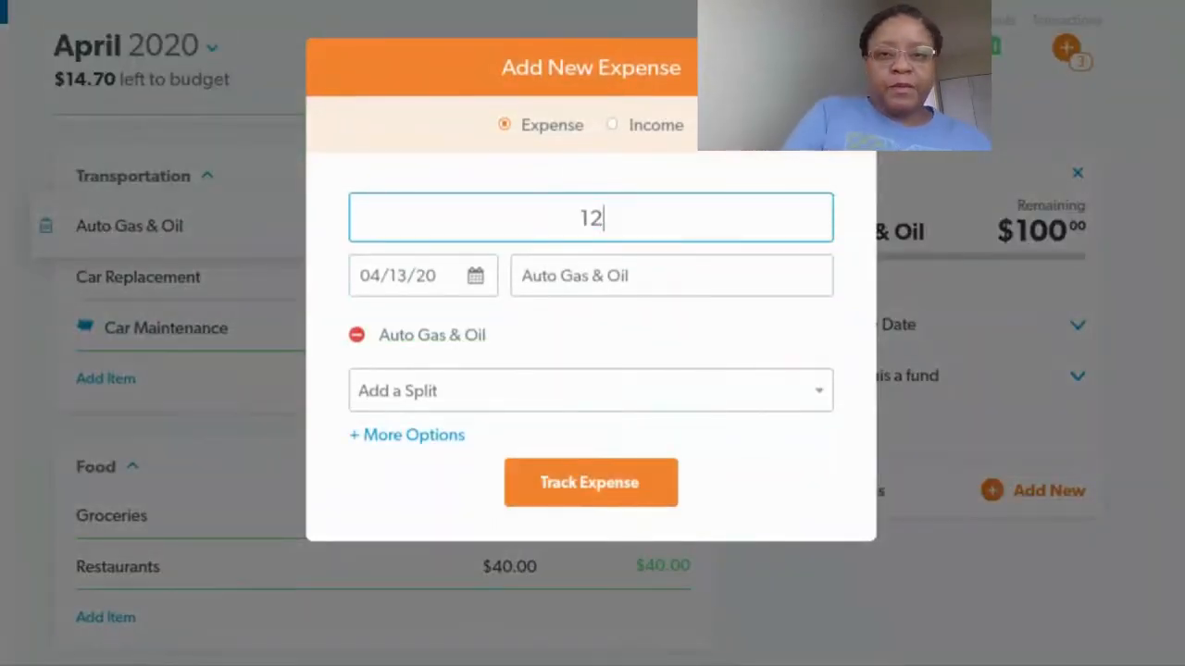
pyautogui.write('.46')
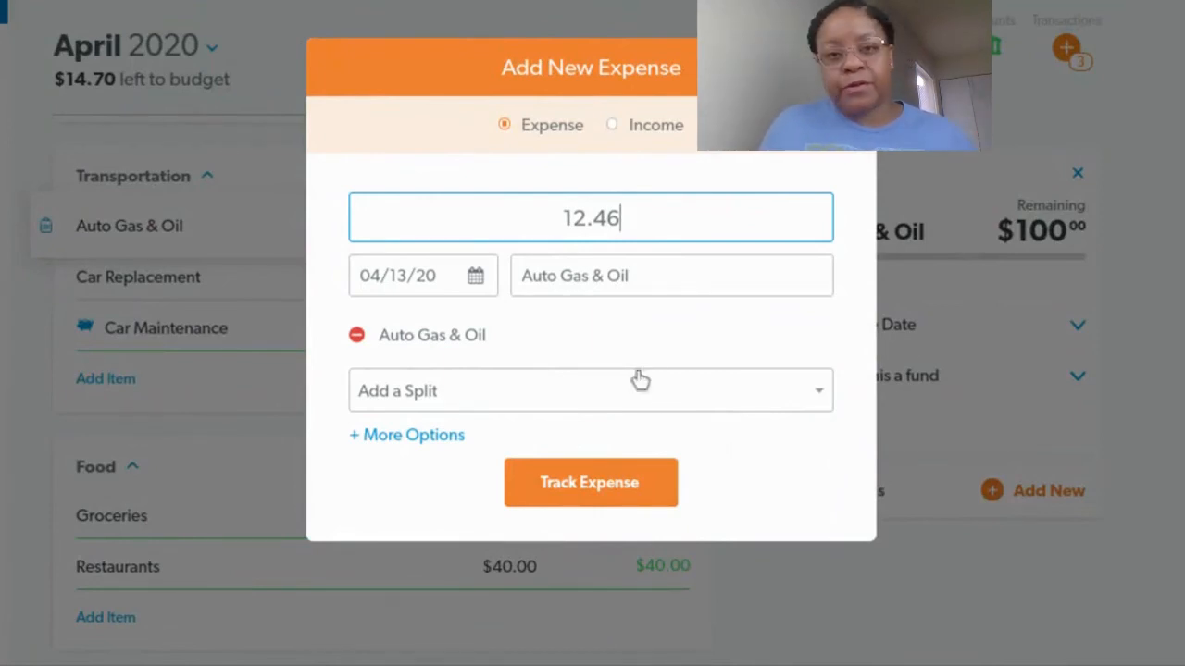
pyautogui.click(480, 285)
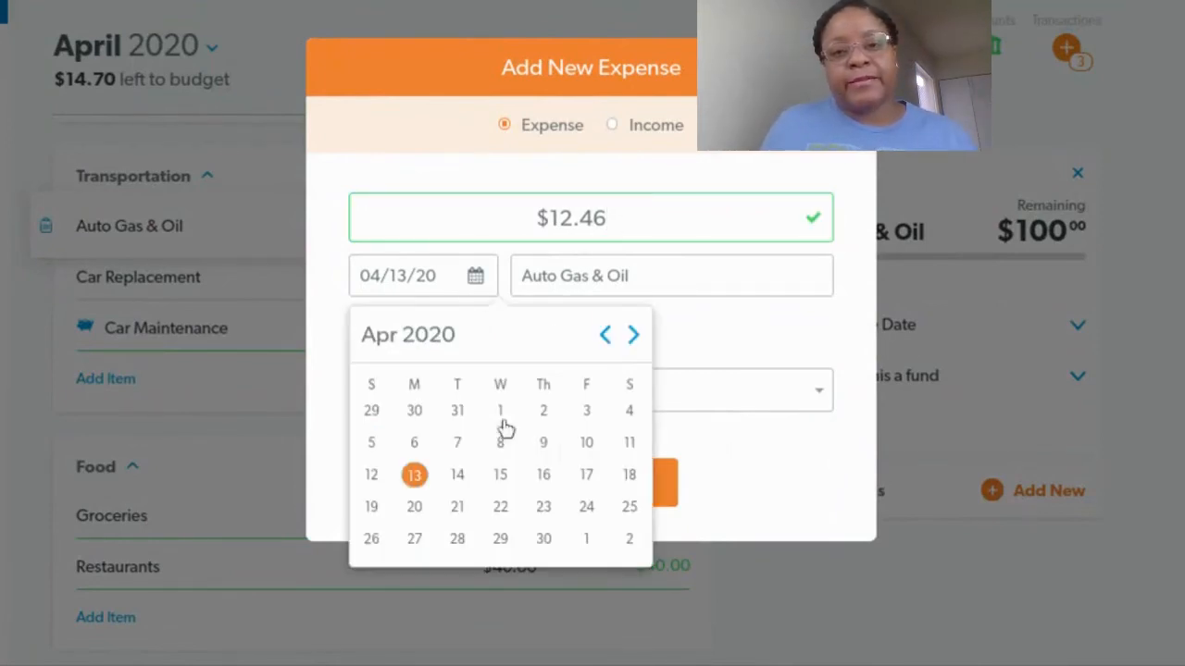
pyautogui.click(543, 444)
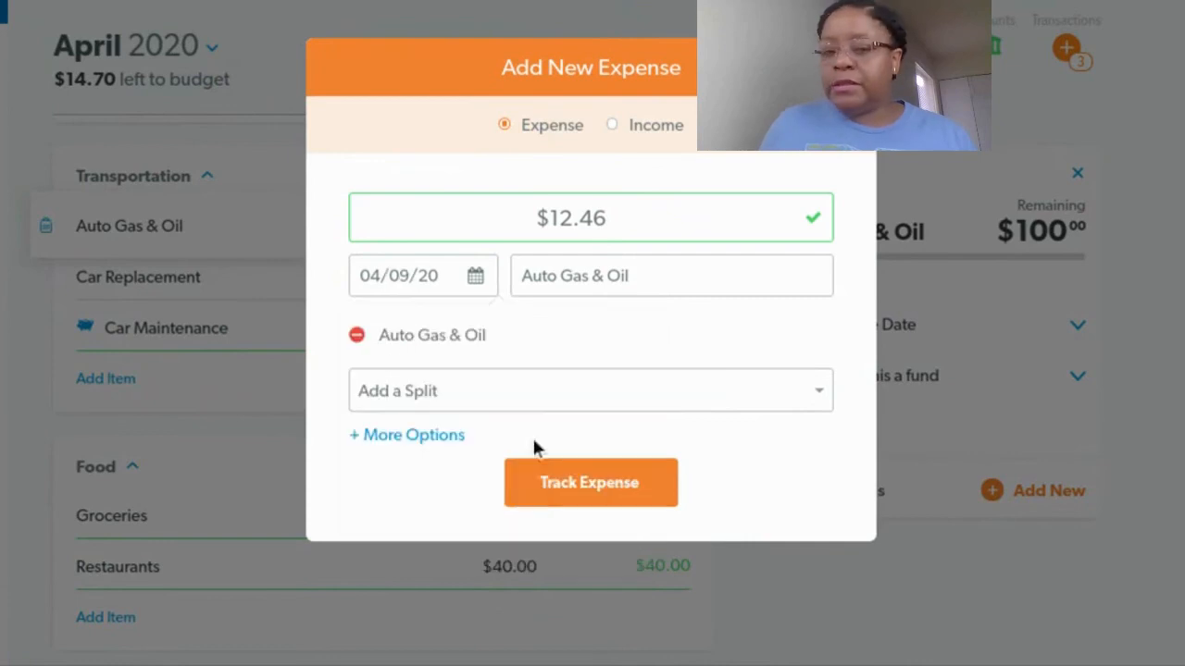
pyautogui.click(635, 285)
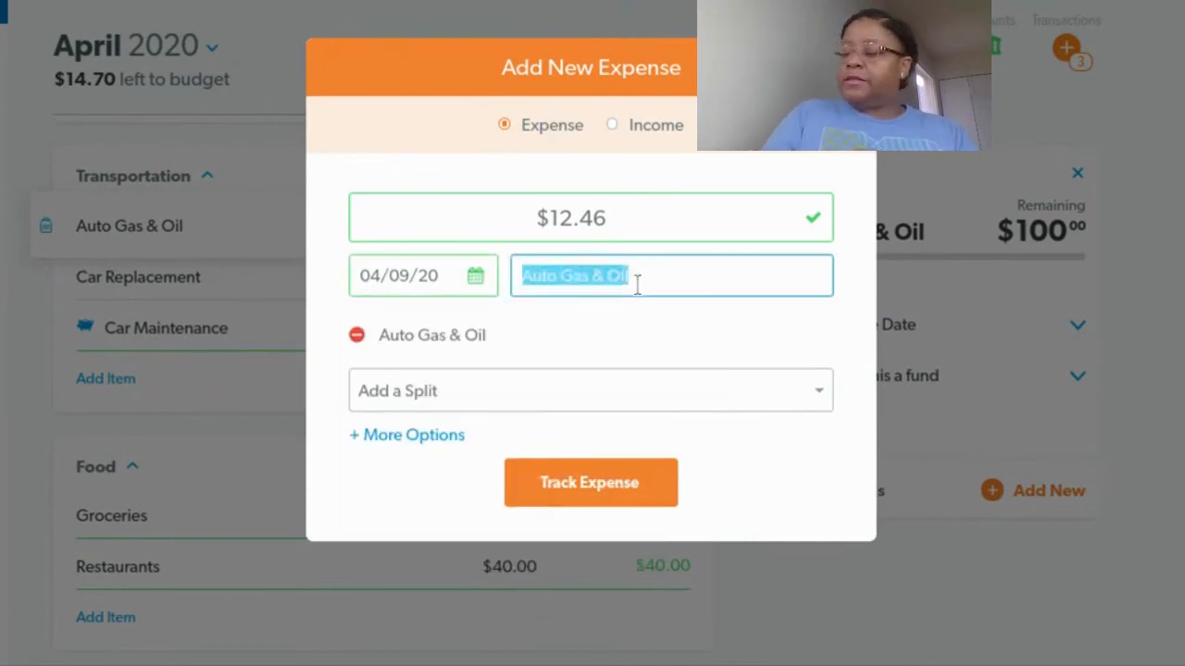
pyautogui.write('Murphy ')
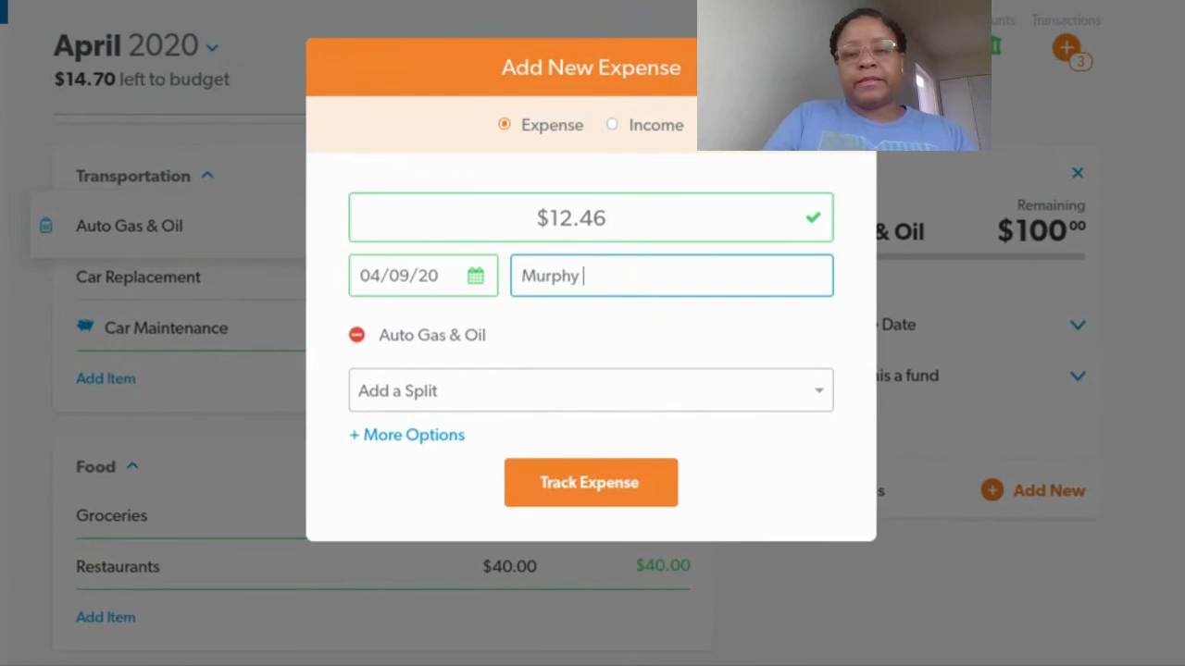
pyautogui.write('Express')
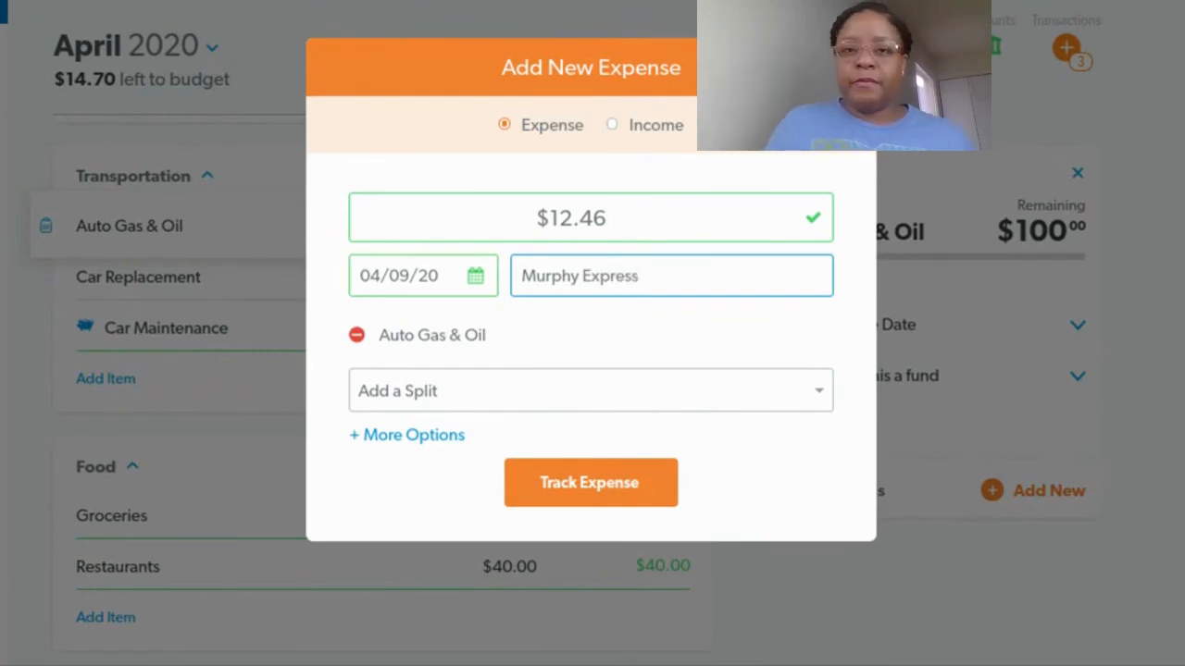
pyautogui.click(612, 490)
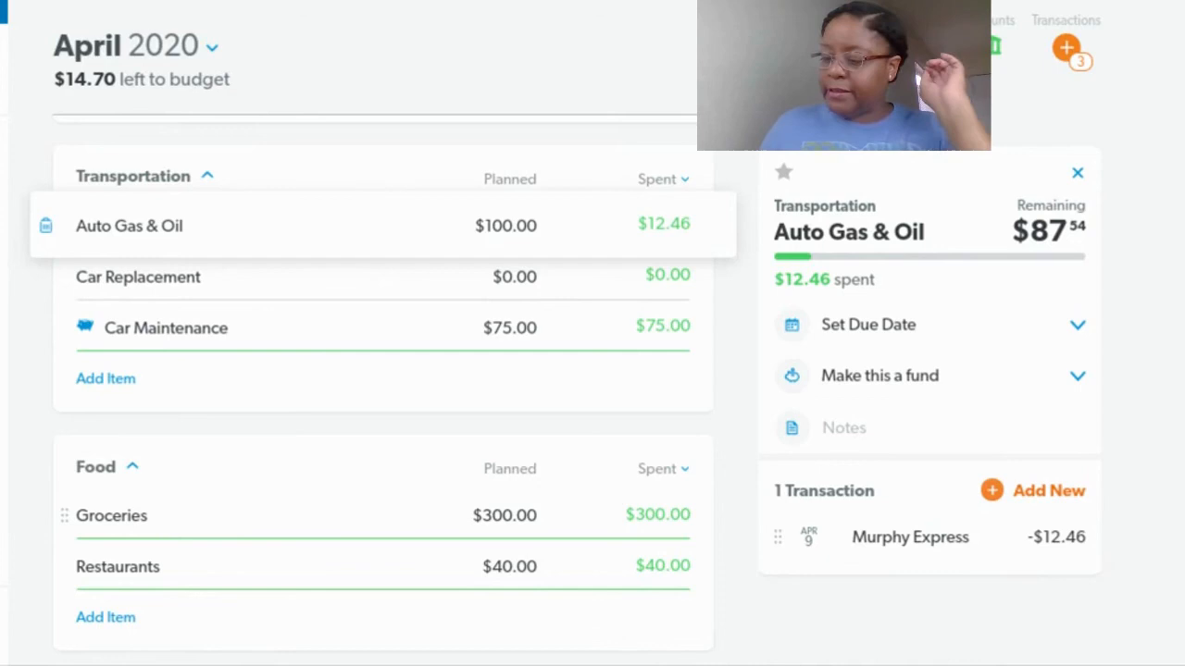
# Add a new 60.00 expense to Kids Savings dated March 31, 2020, track it, and close the item details
pyautogui.scroll(2, 439, 305)
pyautogui.scroll(-4, 432, 294)
pyautogui.scroll(-3, 432, 296)
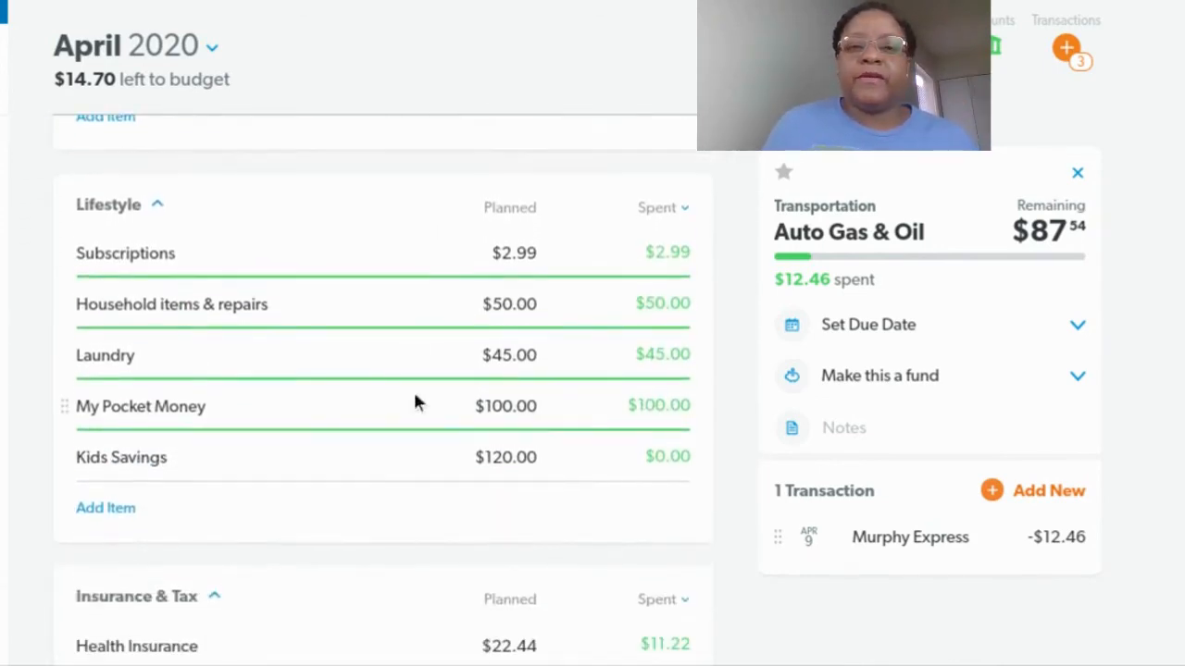
pyautogui.click(403, 455)
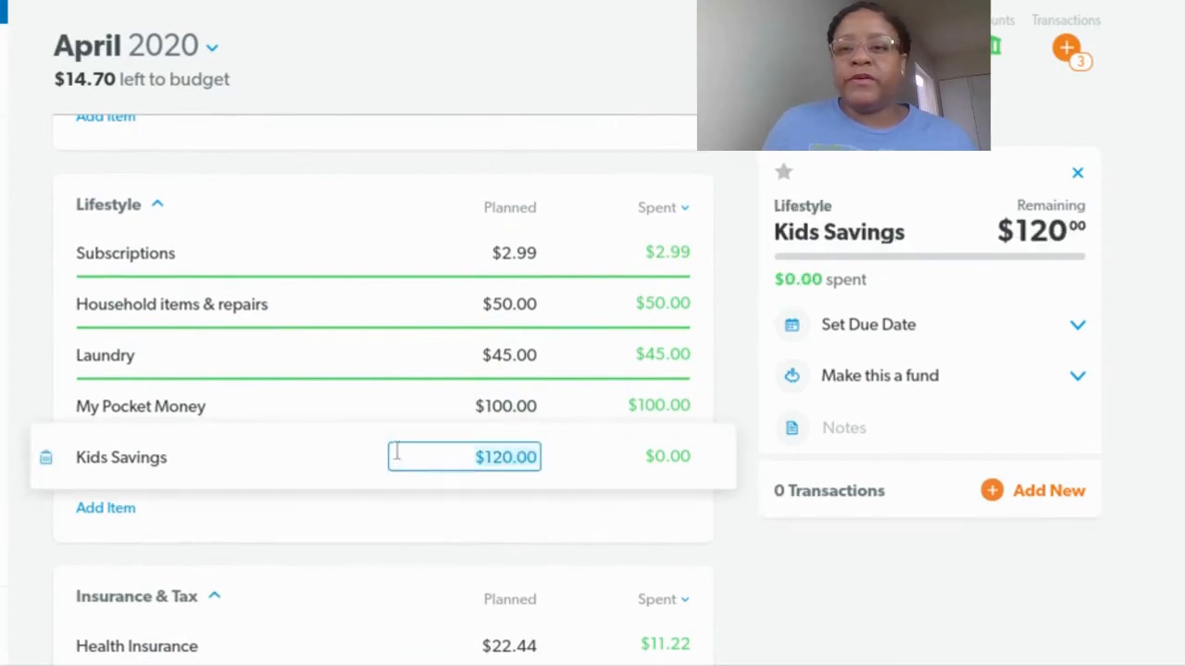
pyautogui.click(999, 497)
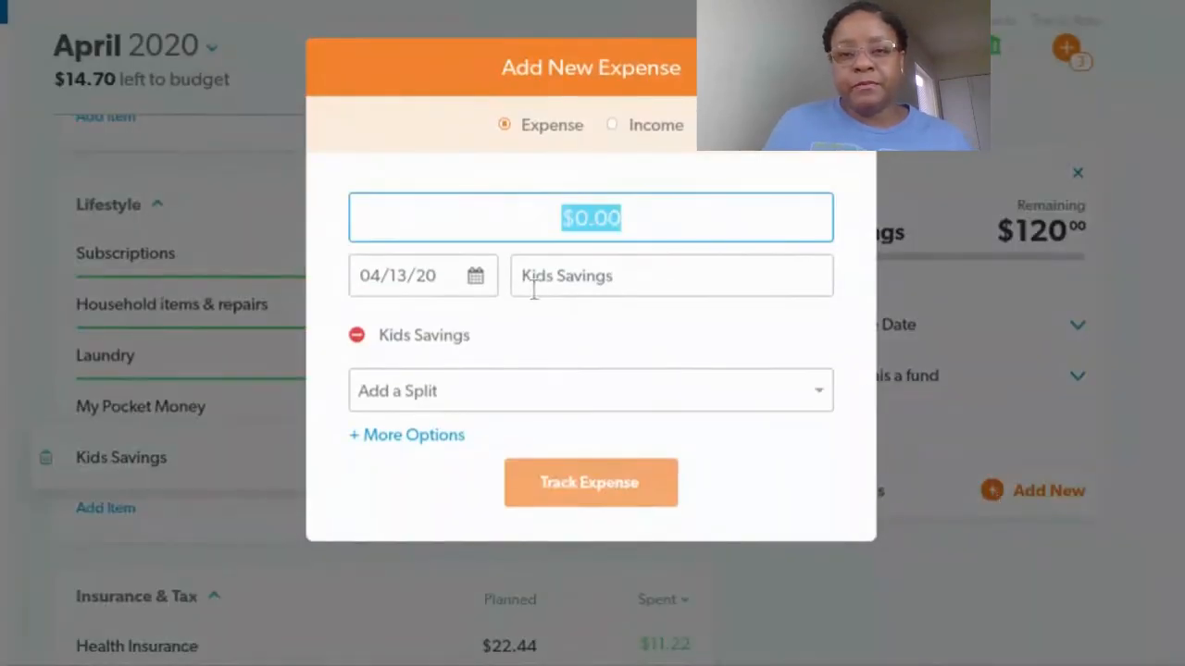
pyautogui.write('60.00')
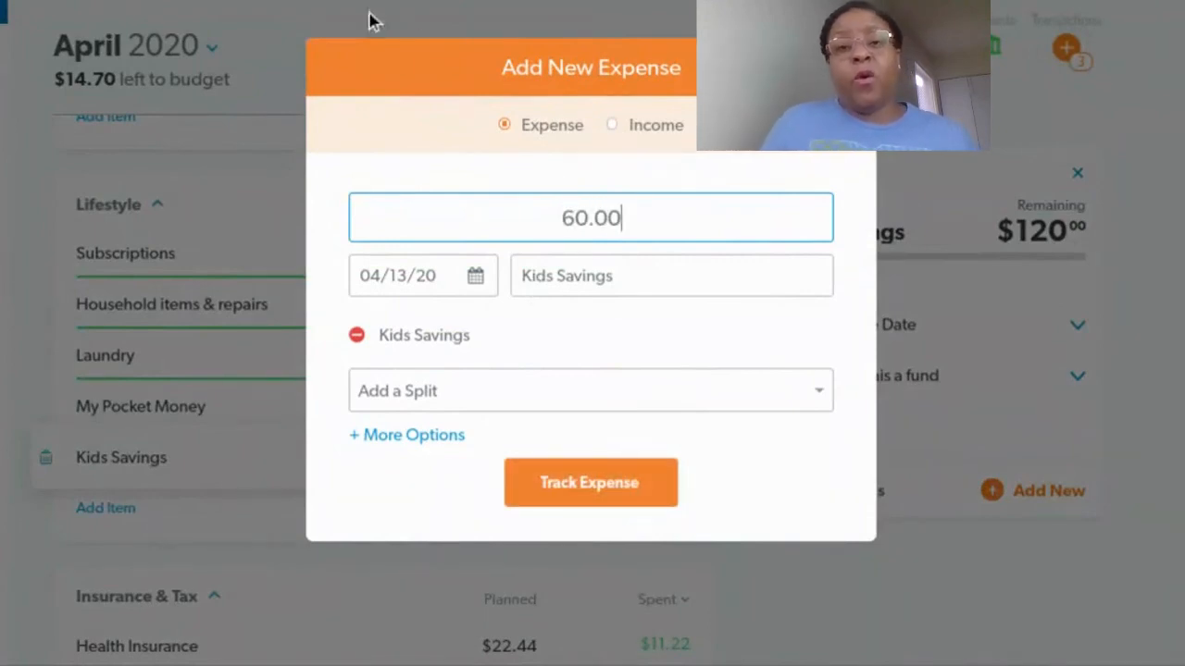
pyautogui.click(475, 277)
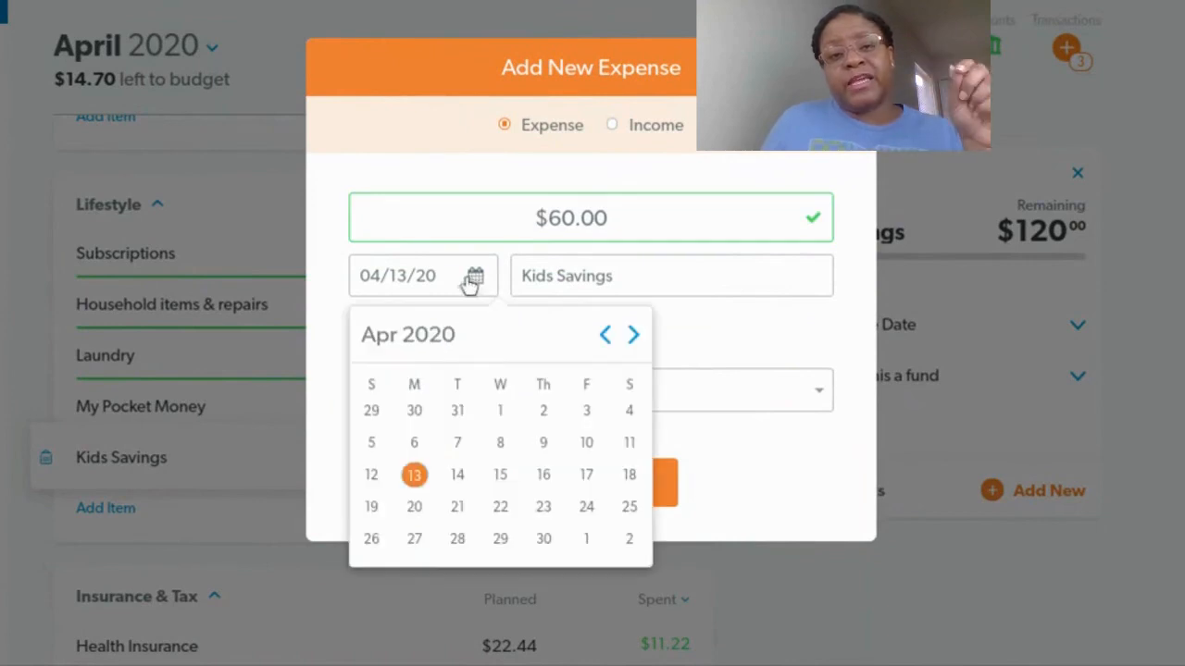
pyautogui.click(458, 412)
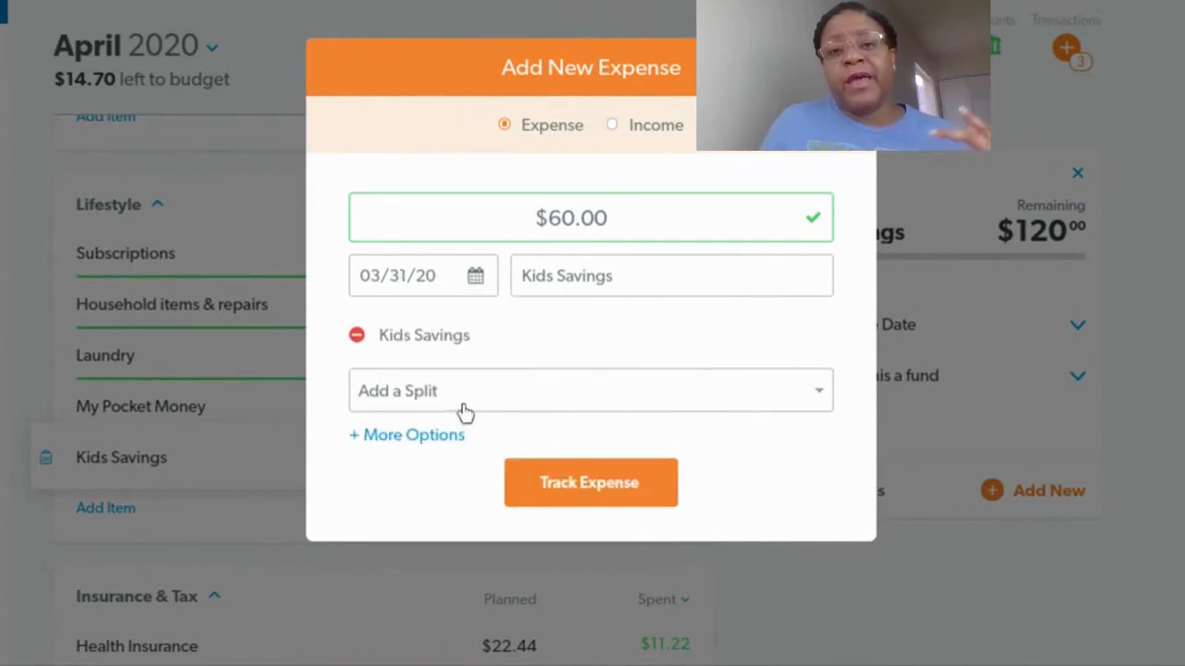
pyautogui.click(586, 489)
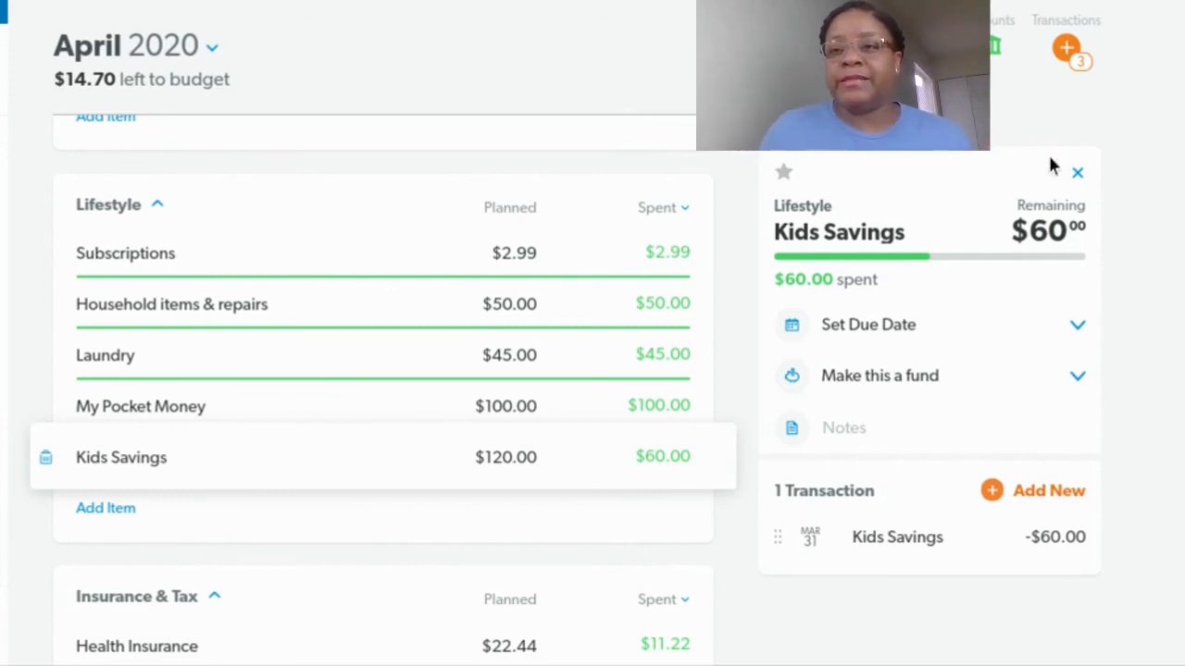
pyautogui.click(1078, 173)
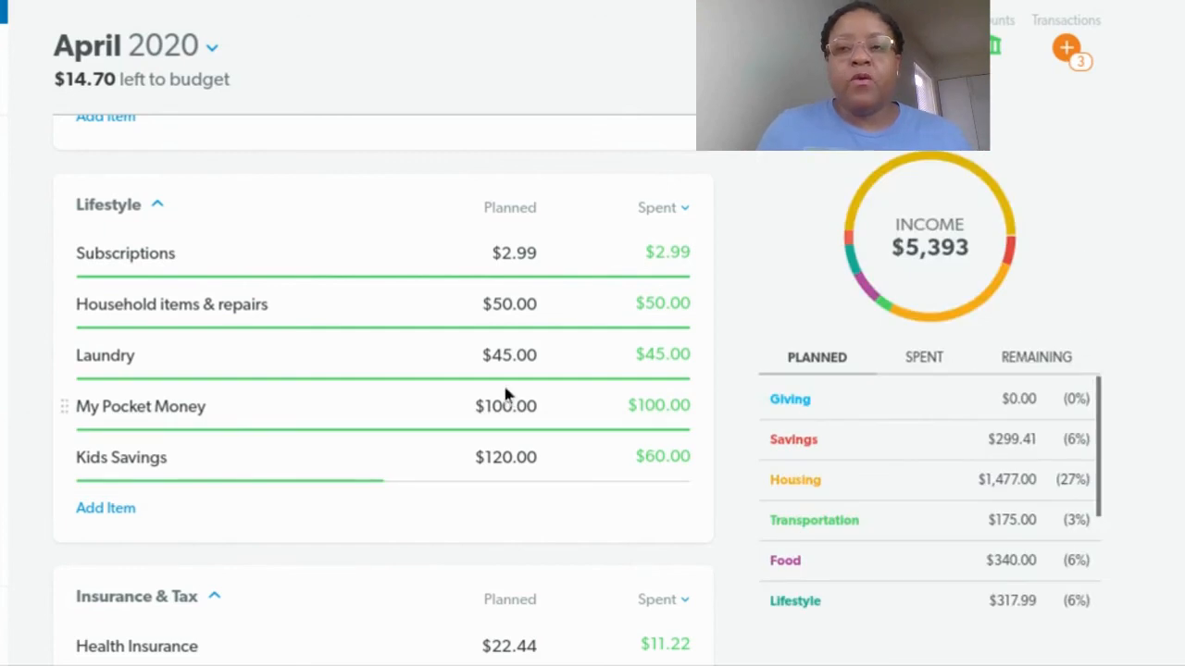
# Review the budget categories from Insurance & Tax back up to the income section
pyautogui.scroll(-3, 469, 398)
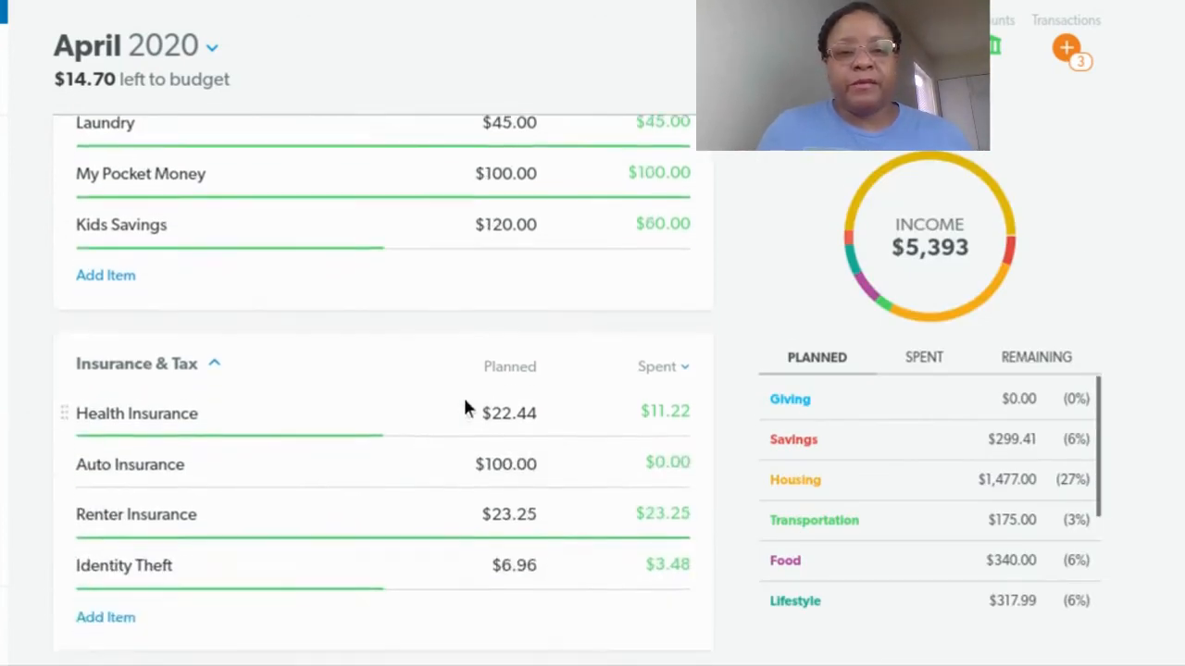
pyautogui.scroll(-1, 462, 398)
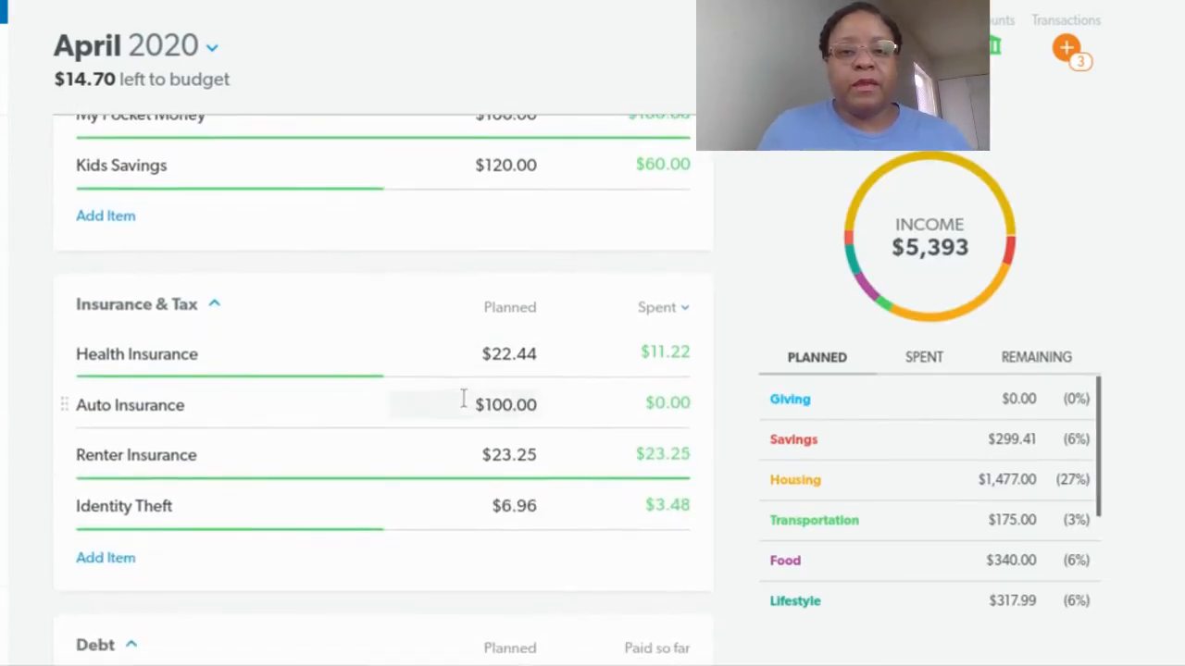
pyautogui.scroll(-1, 463, 398)
pyautogui.scroll(3, 463, 396)
pyautogui.scroll(1, 463, 423)
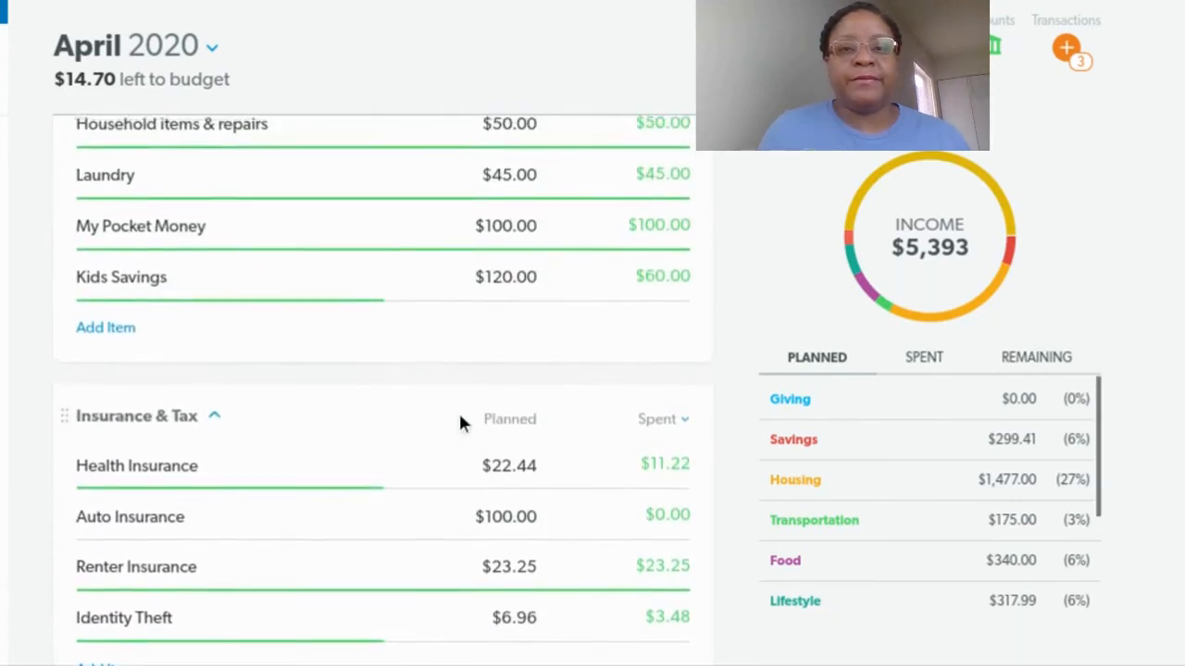
pyautogui.scroll(3, 457, 419)
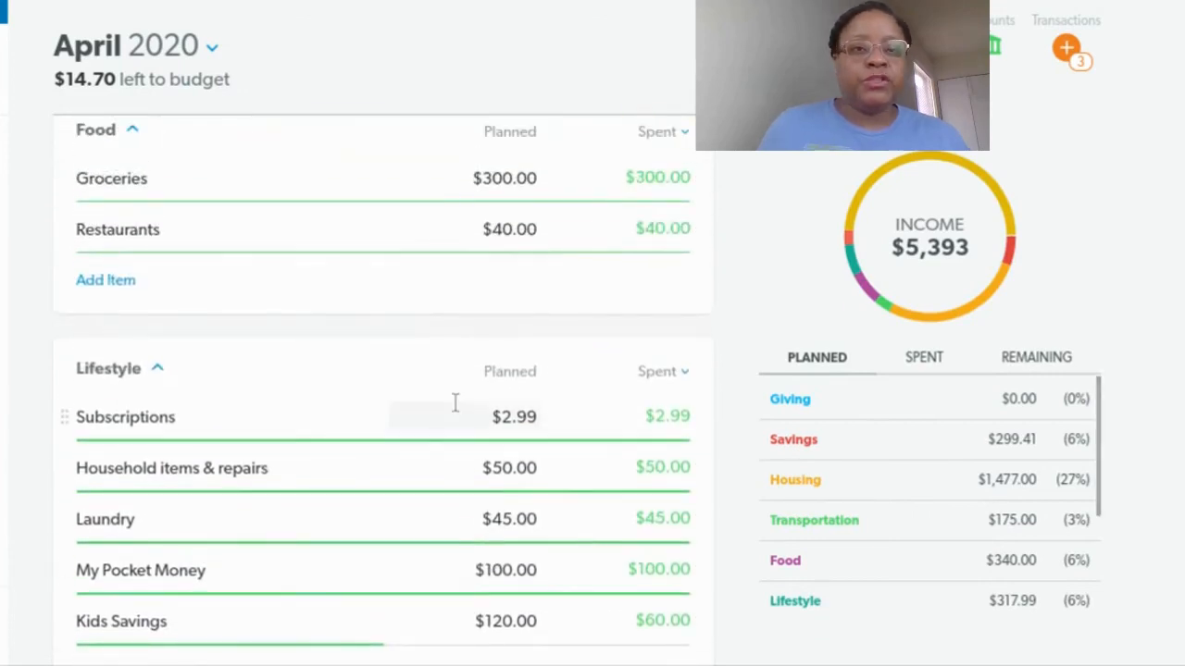
pyautogui.scroll(4, 452, 406)
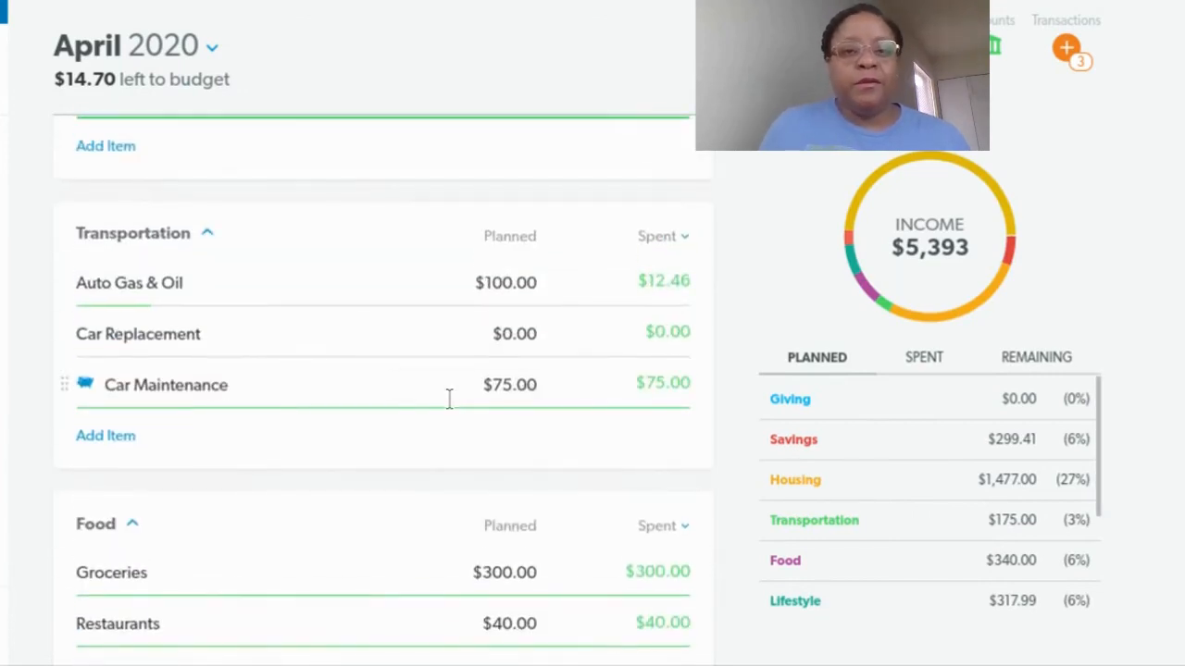
pyautogui.scroll(1, 449, 402)
pyautogui.scroll(3, 448, 402)
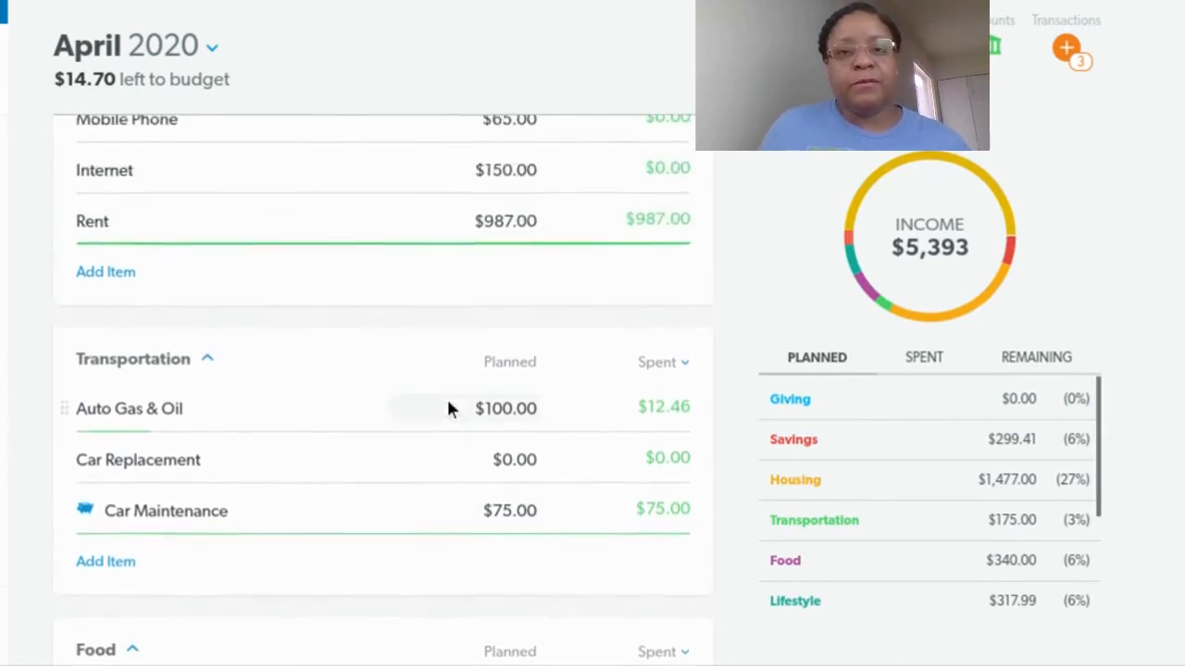
pyautogui.scroll(3, 448, 404)
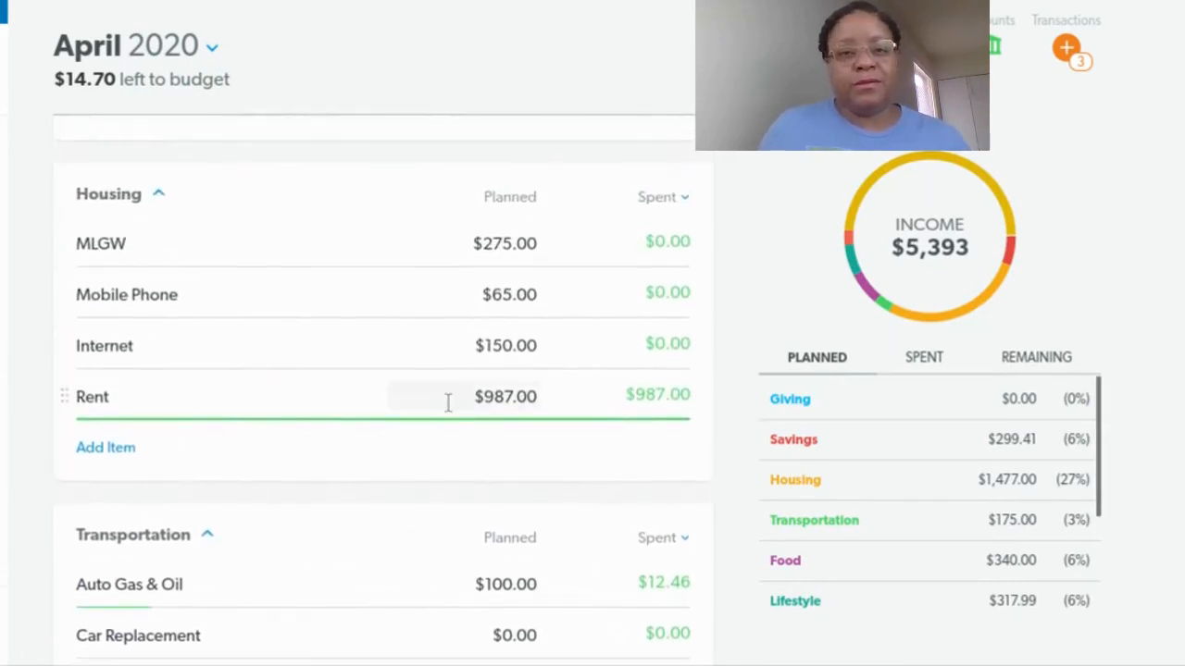
pyautogui.scroll(3, 448, 404)
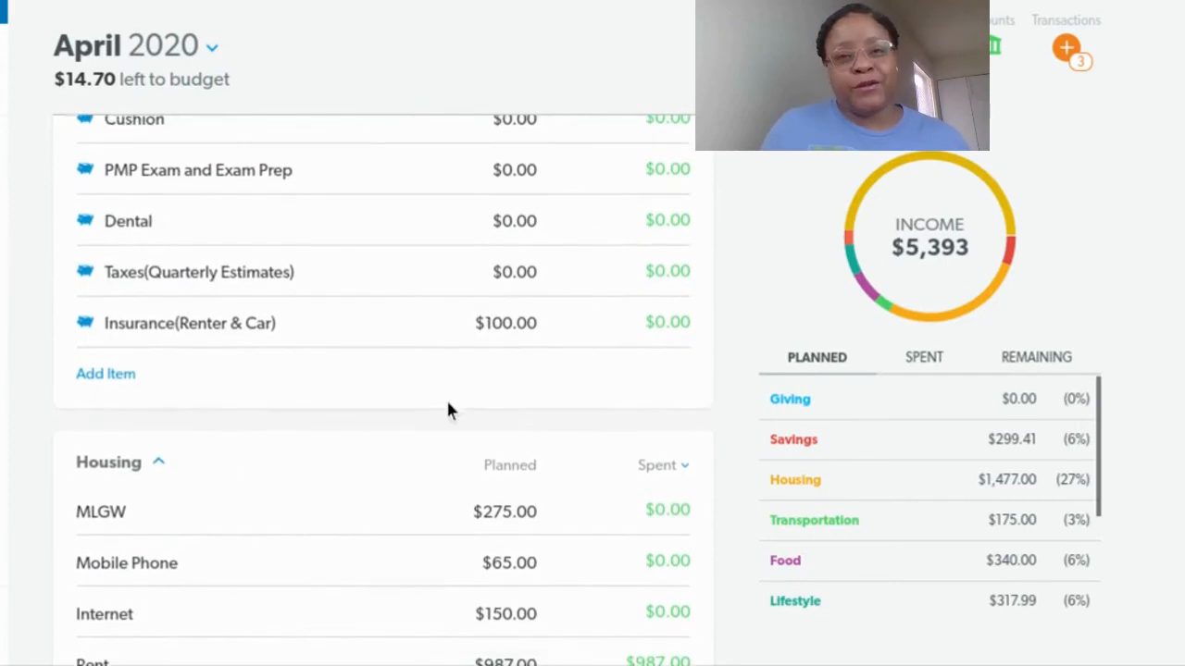
pyautogui.scroll(6, 448, 404)
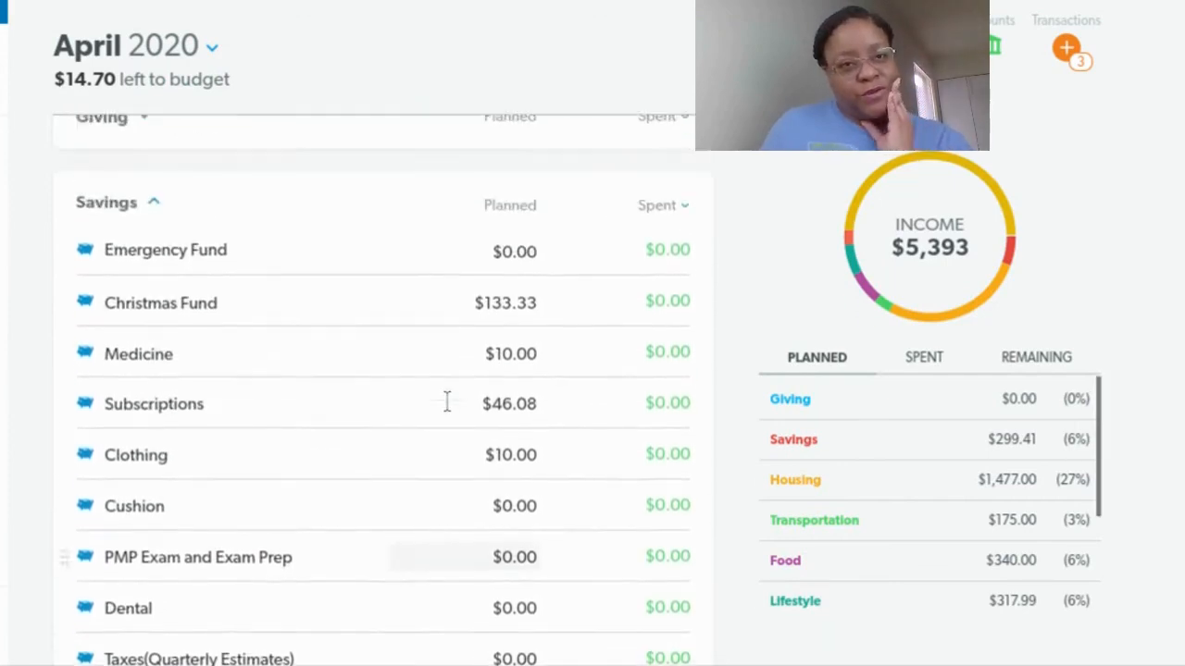
pyautogui.scroll(1, 447, 399)
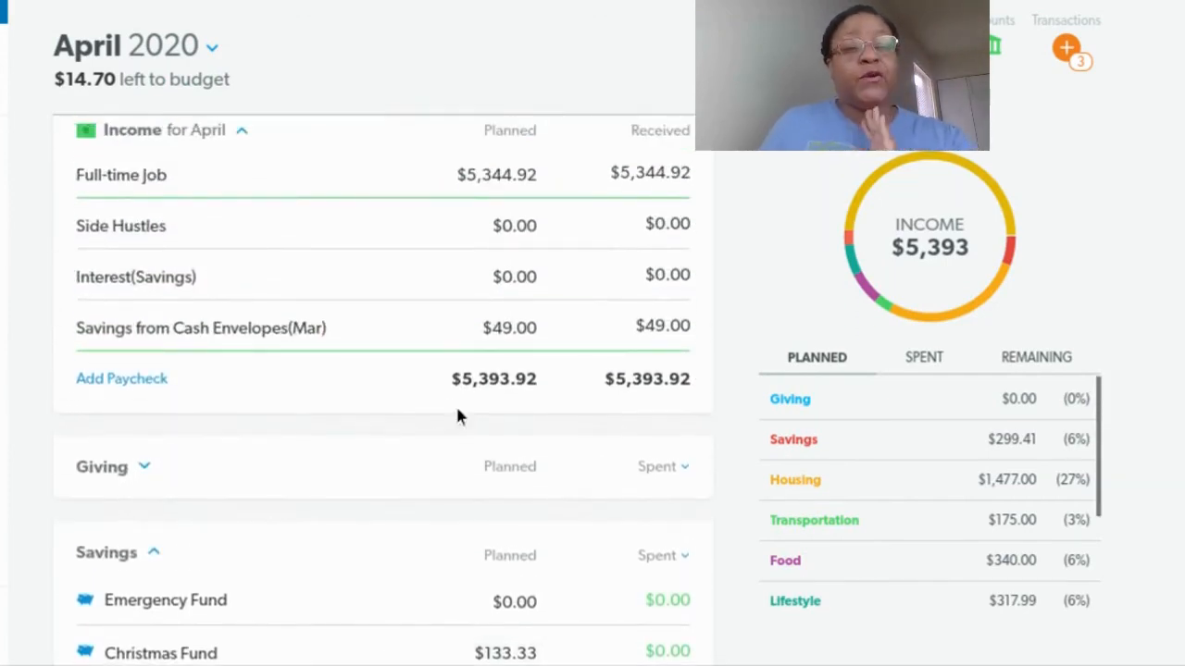